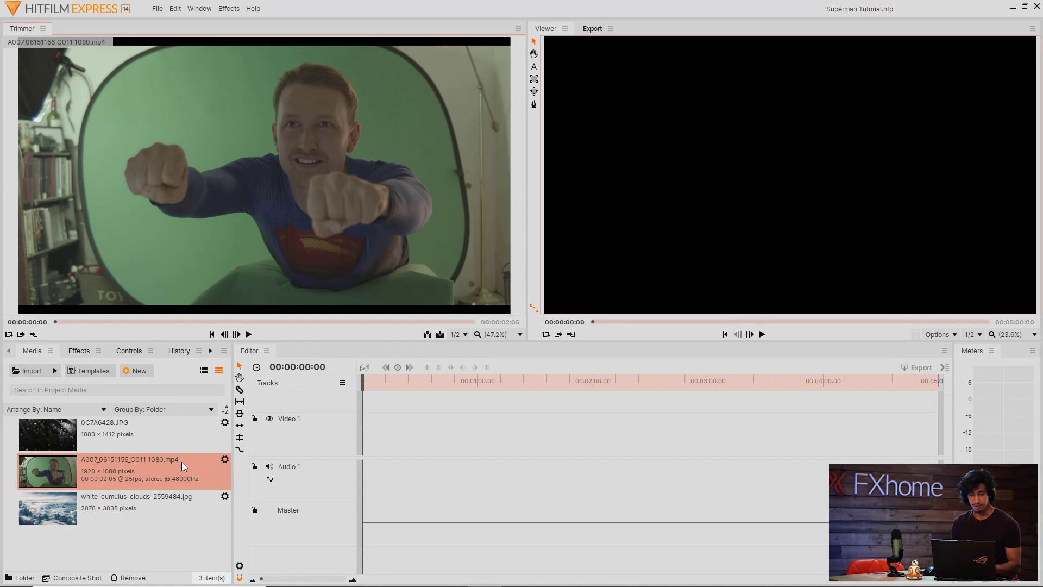
- Switch to the Compositing workspace and make the green-screen clip a composite shot named 'Actor Isolation'
left_click(199, 8)
mouse_move(216, 24)
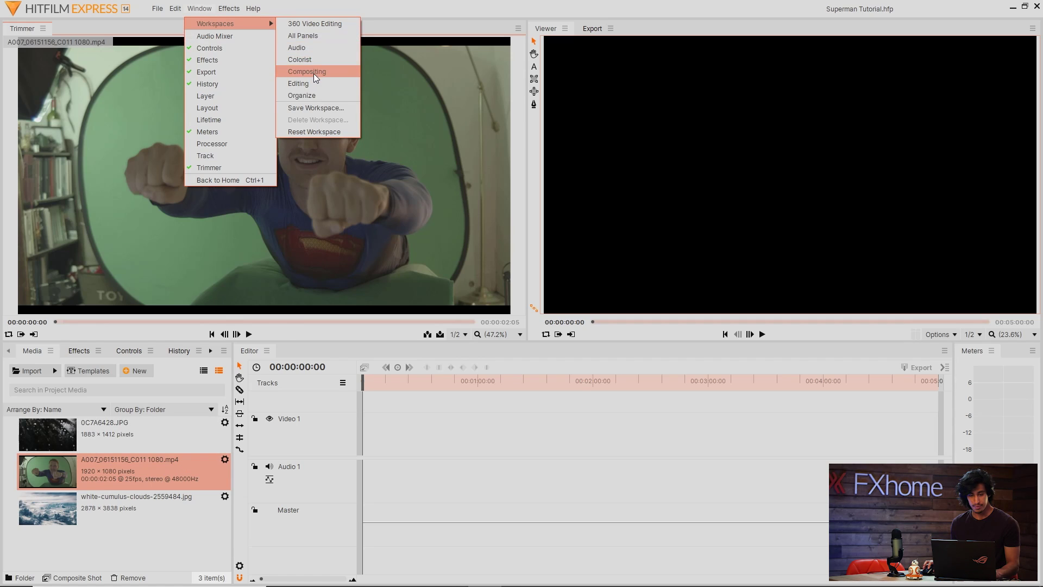
left_click(314, 72)
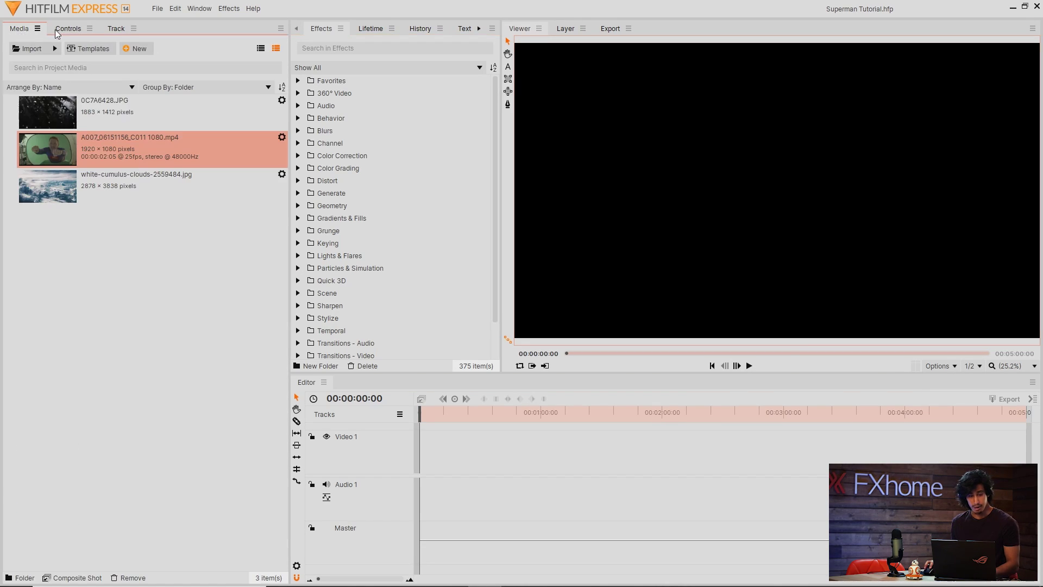
right_click(156, 152)
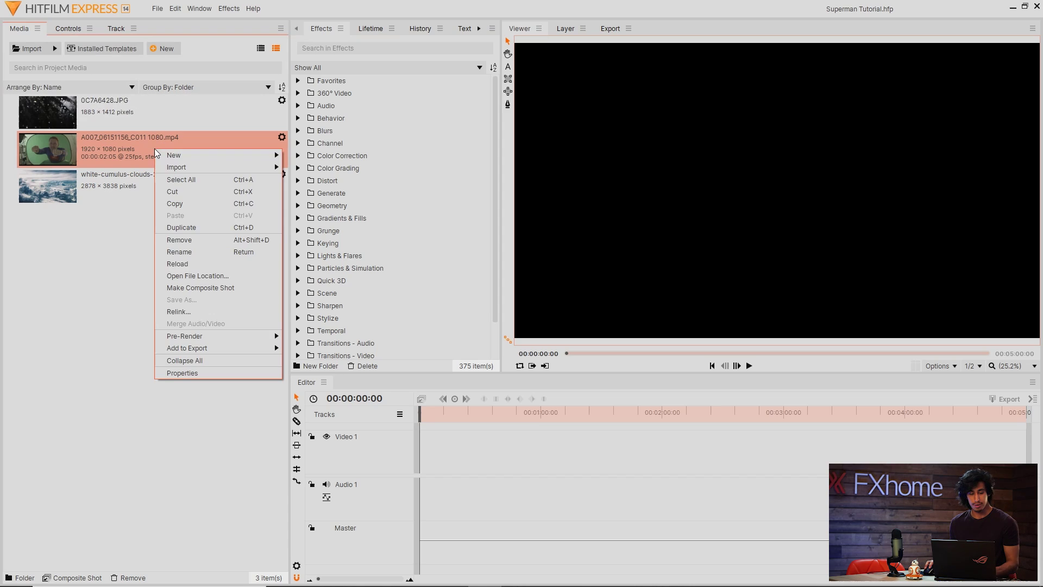
left_click(214, 287)
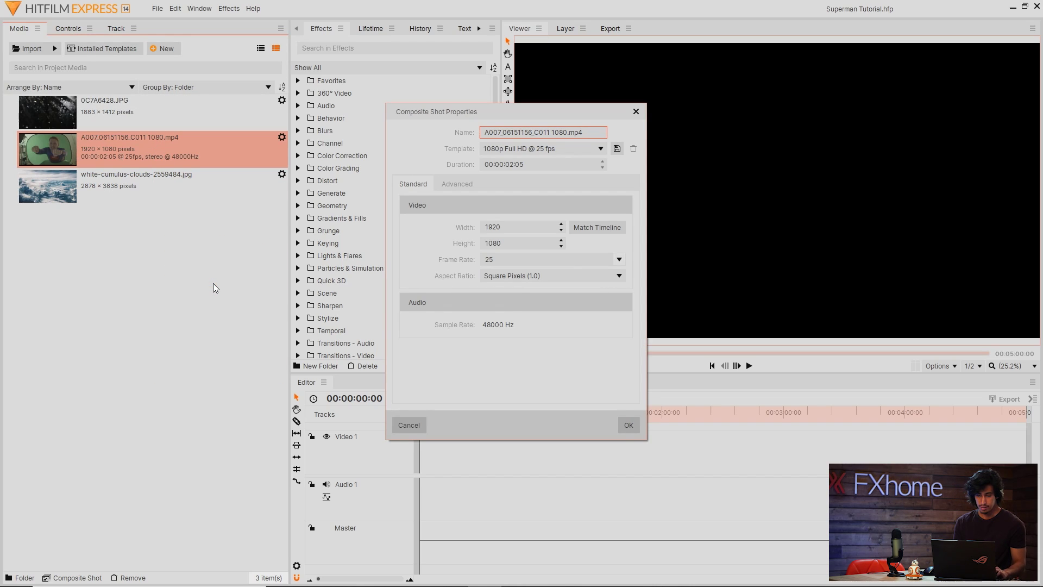
key("ctrl+a")
type("Ac")
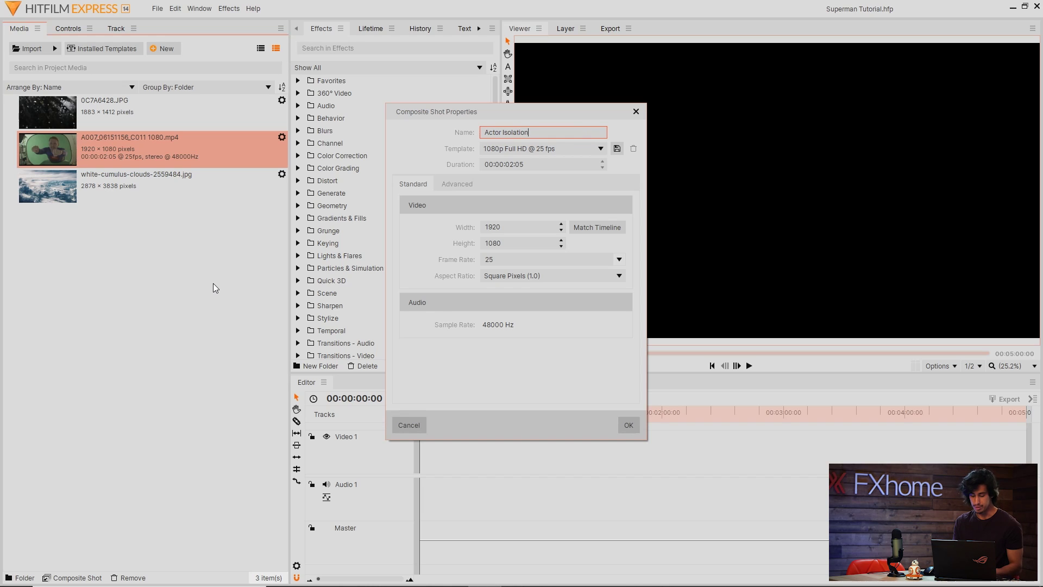
key("Return")
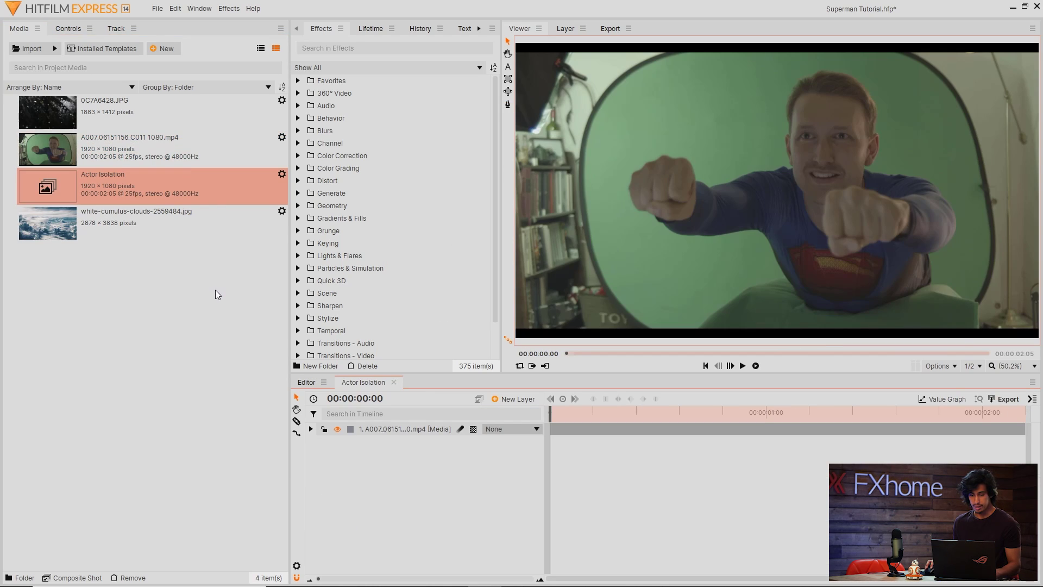
- Draw a closed freehand mask on the actor layer around the green backdrop, cutting away the room
left_click_drag(568, 421, 499, 439)
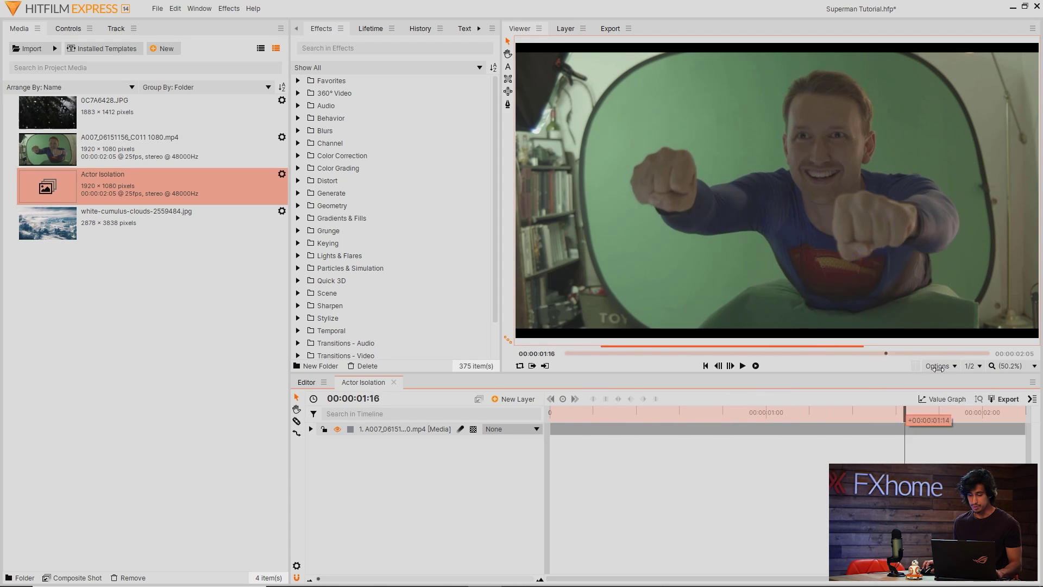
left_click(426, 427)
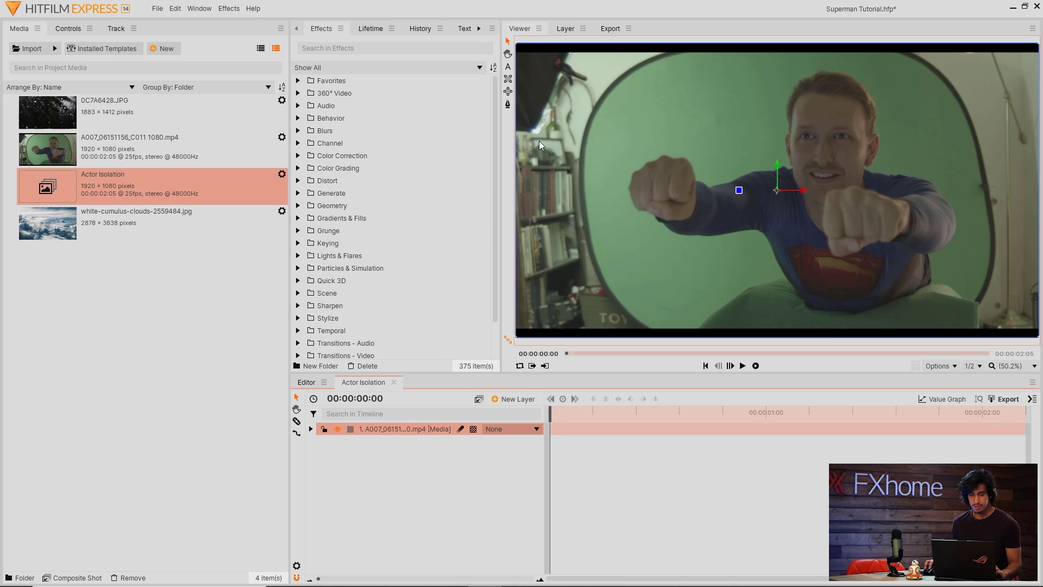
left_click(508, 105)
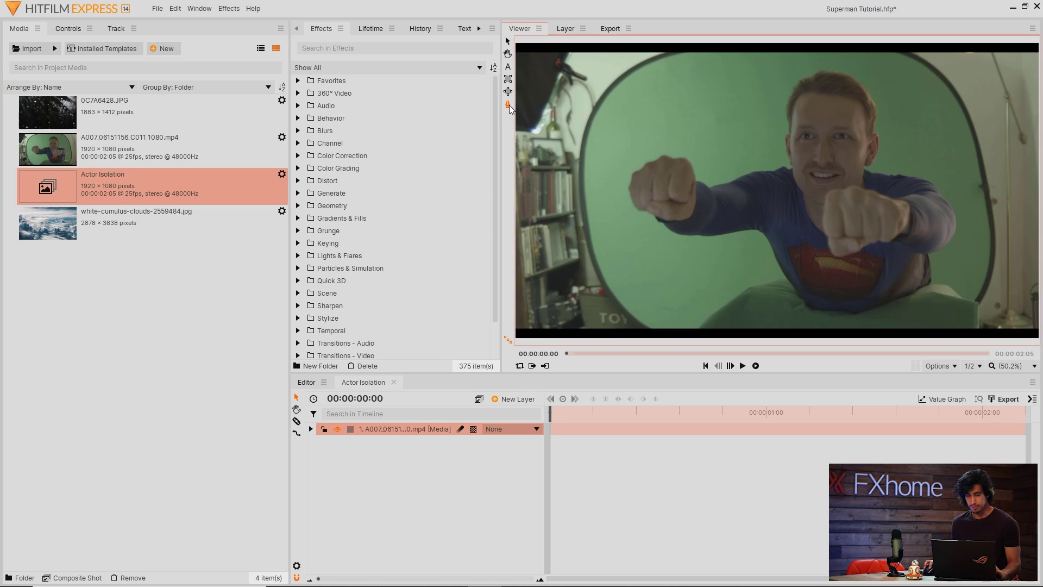
scroll(593, 162, "down", 1)
left_click(670, 305)
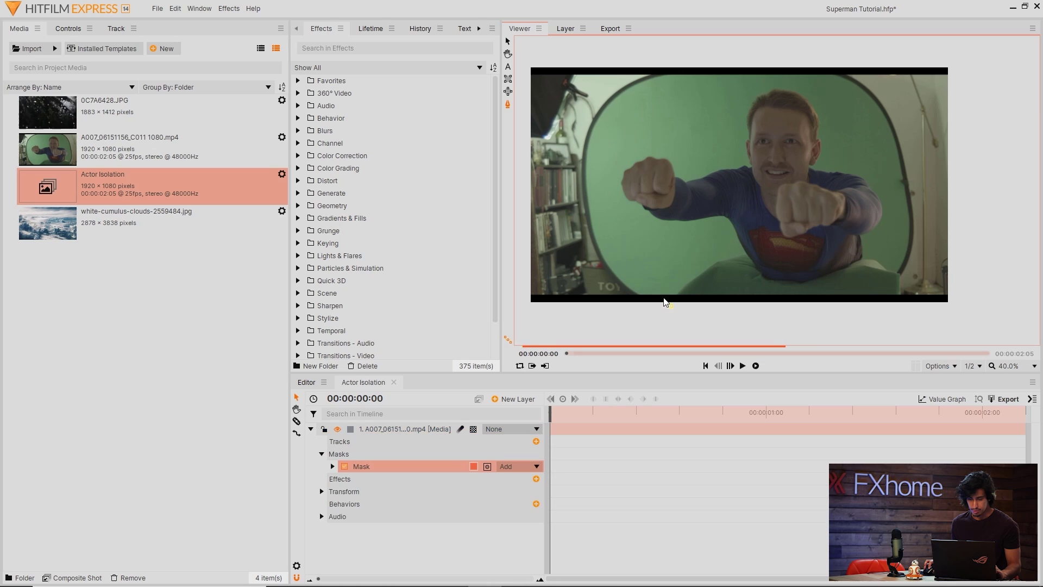
left_click(619, 252)
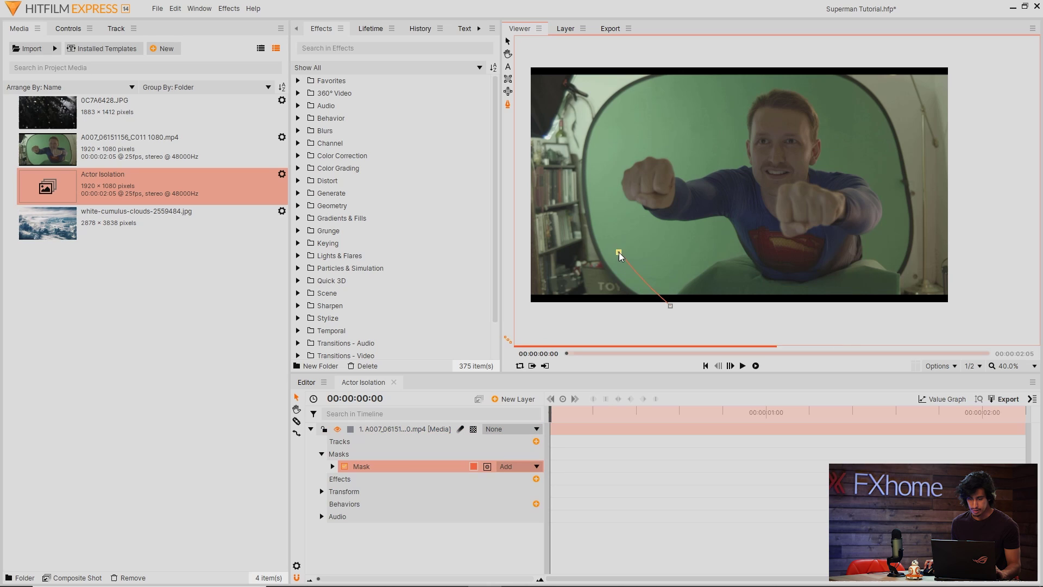
left_click(602, 158)
left_click(638, 97)
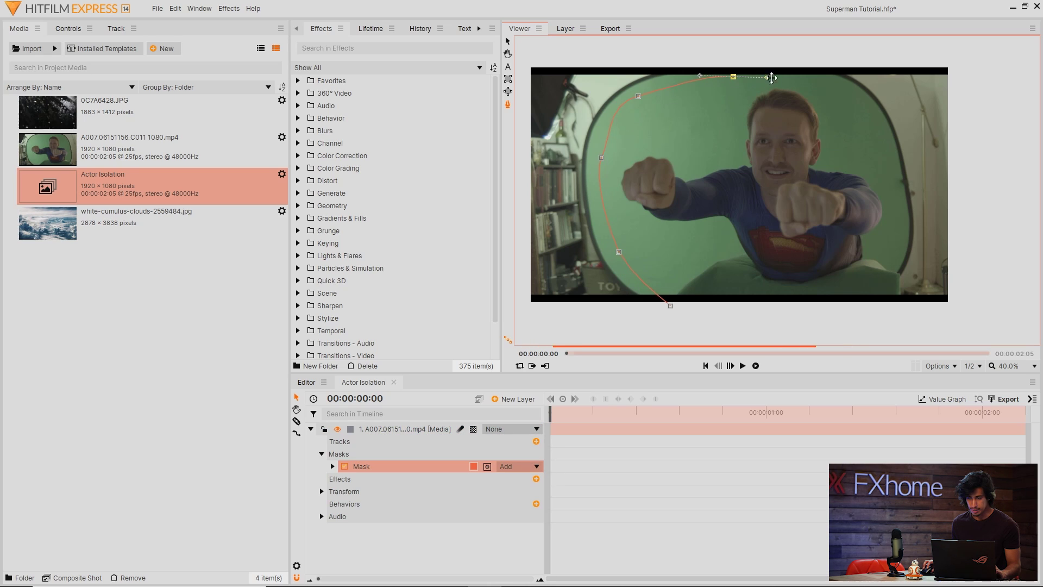
left_click(829, 88)
left_click(885, 145)
left_click(904, 233)
left_click_drag(878, 299, 896, 286)
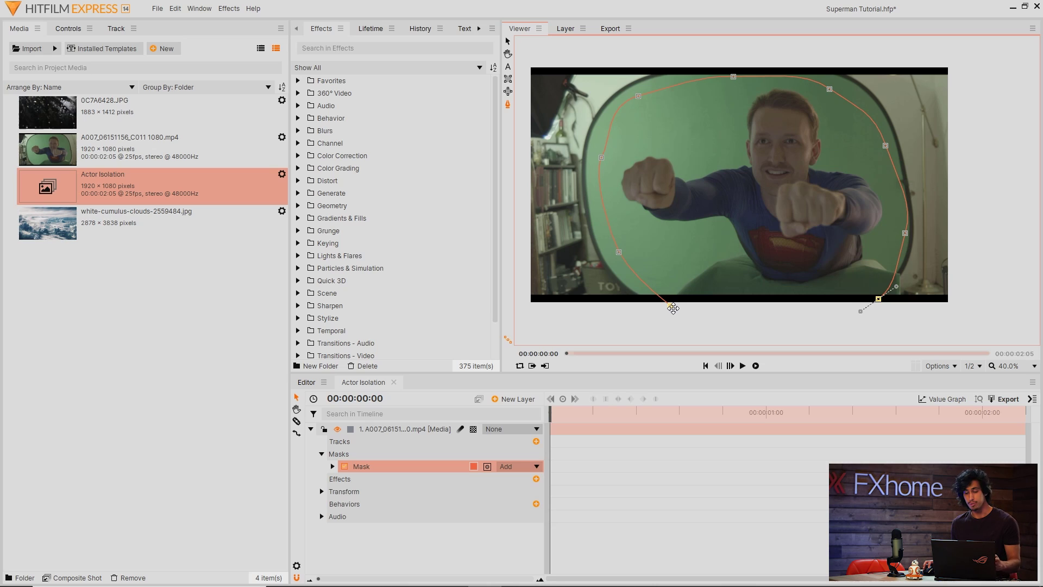
left_click(673, 305)
- Fit the whole frame in the viewer, preview the masked clip, and undo a position nudge
left_click(1011, 366)
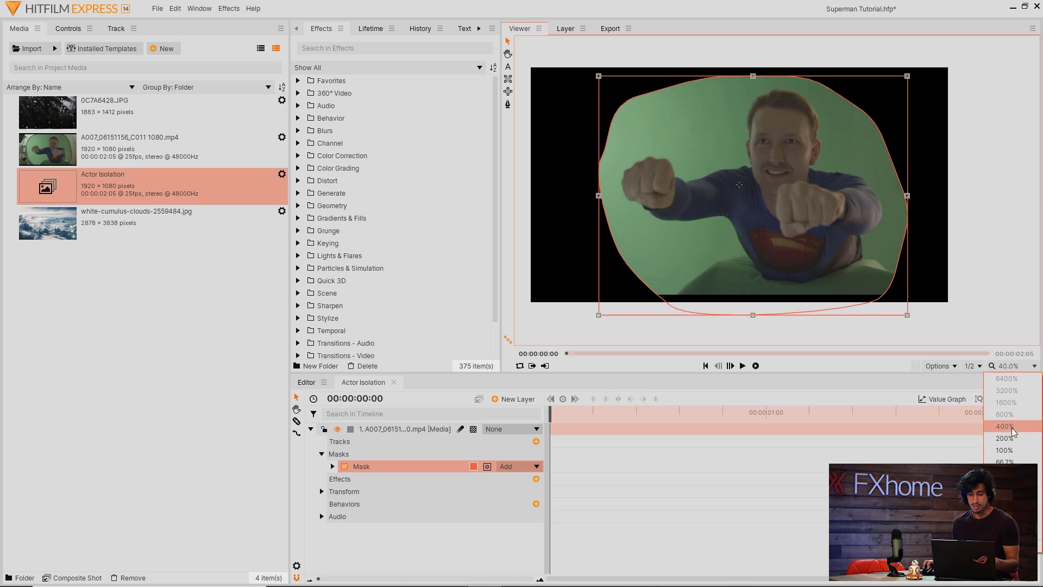
left_click(1011, 521)
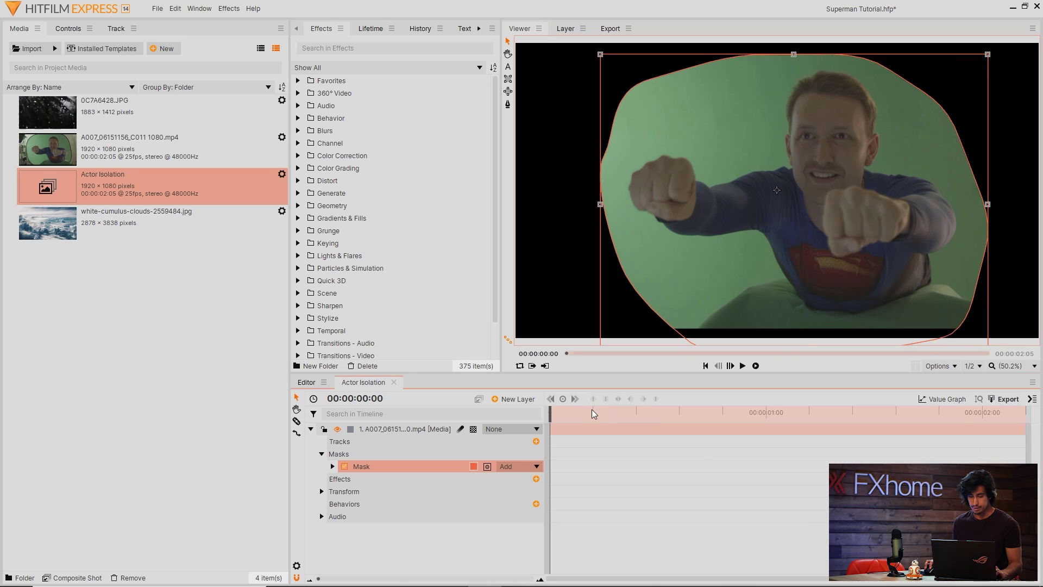
left_click_drag(594, 412, 501, 418)
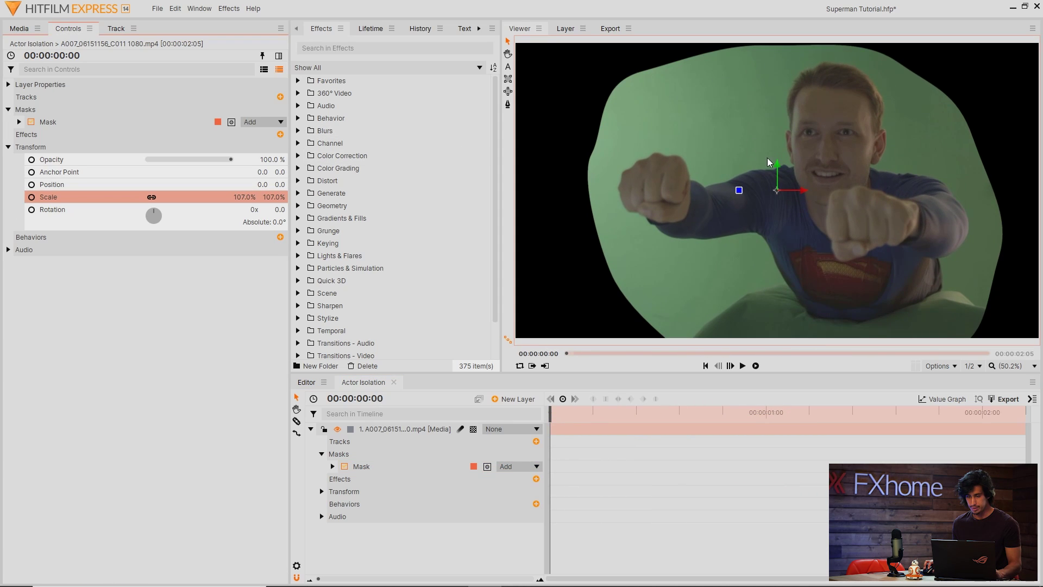
left_click_drag(777, 164, 778, 171)
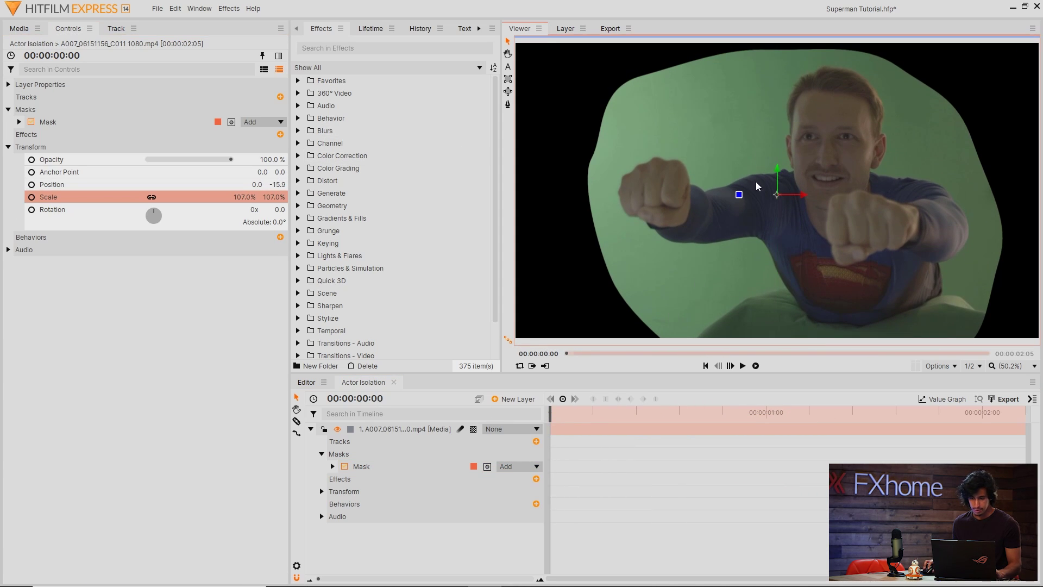
key("ctrl+z")
left_click(411, 428)
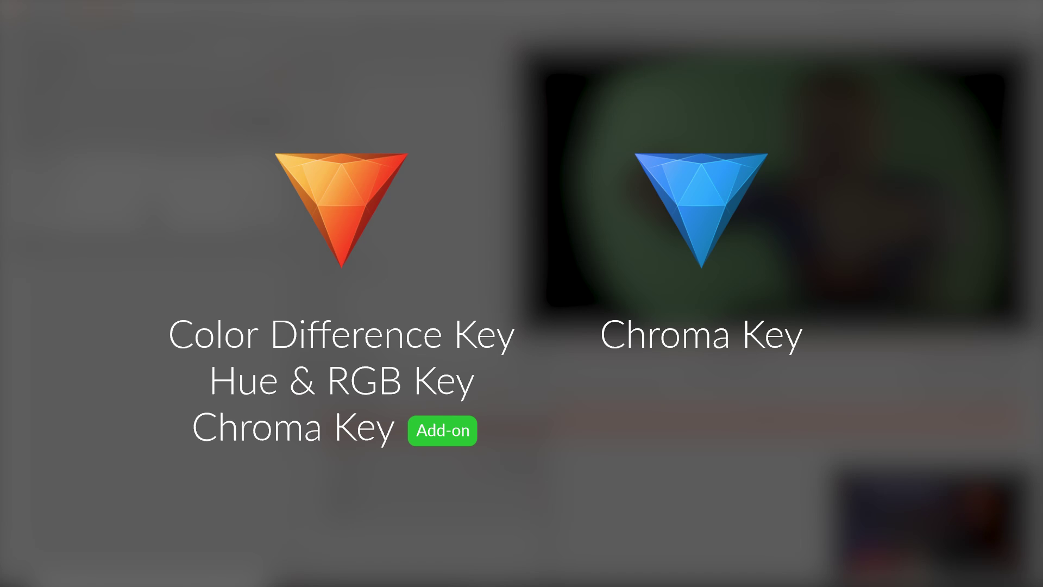
type("difference")
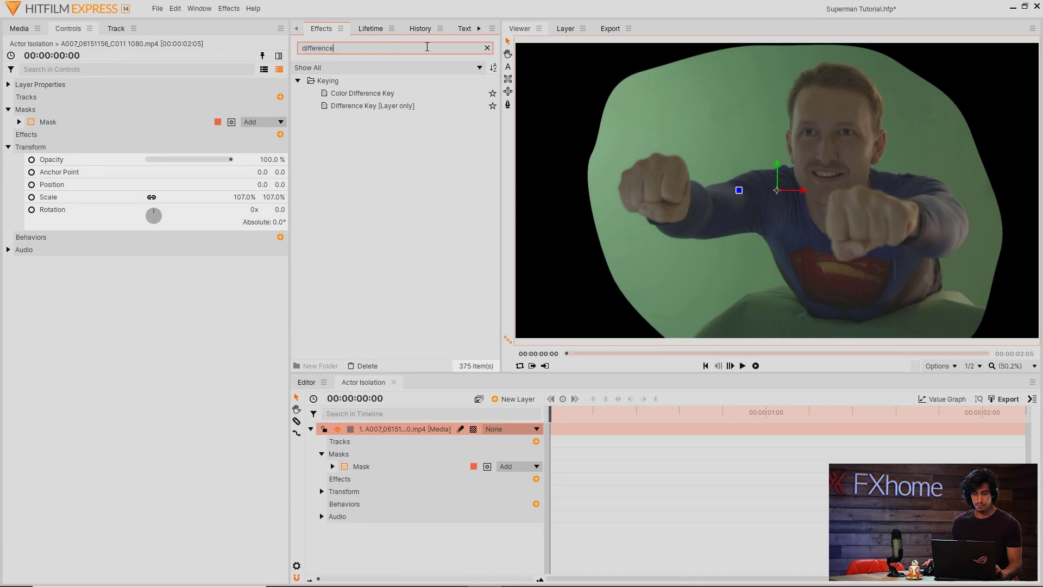
- Apply Color Difference Key to the actor layer, raise Min to 0.92 and show the matte
left_click(401, 97)
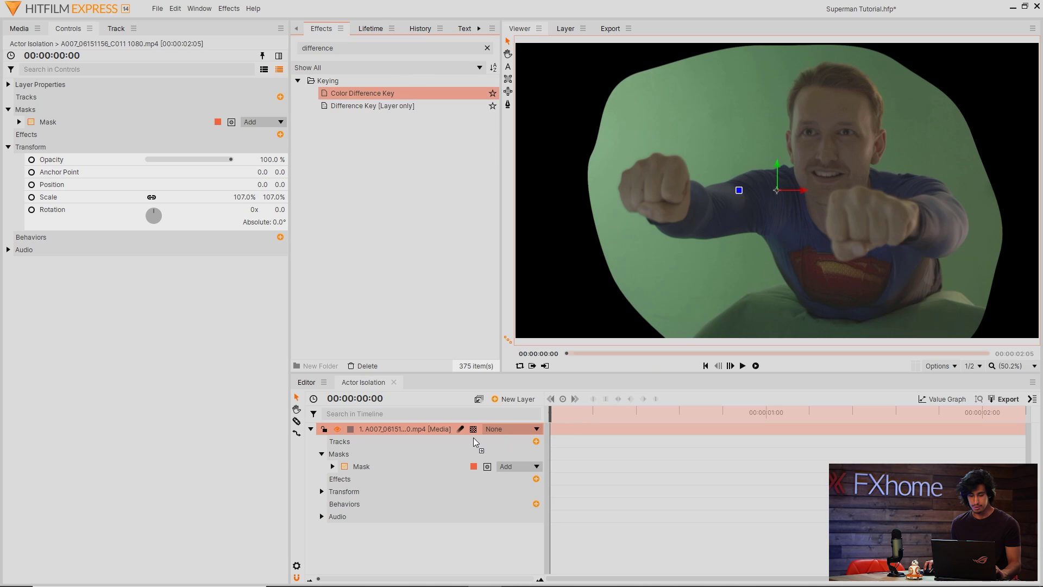
left_click_drag(401, 98, 442, 432)
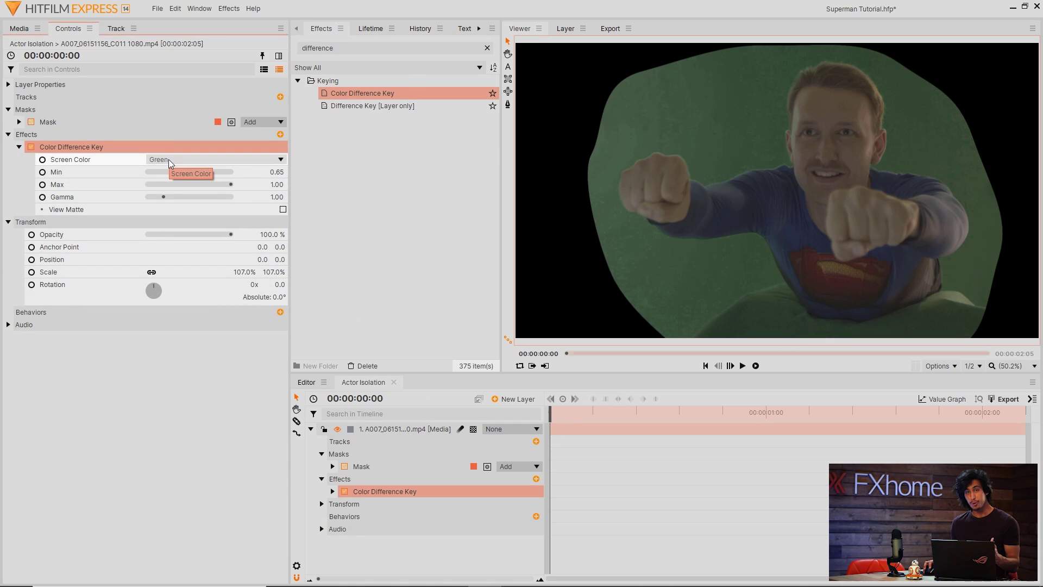
left_click_drag(201, 172, 225, 175)
left_click(283, 210)
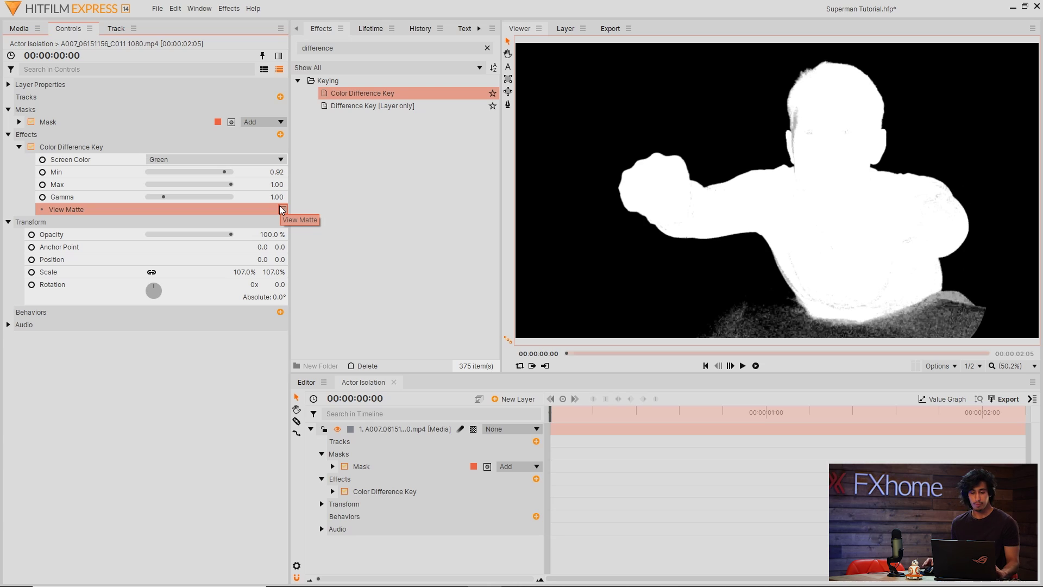
- Set the key's Max to 0.94, hide the matte, and toggle the key to compare
left_click_drag(231, 185, 227, 189)
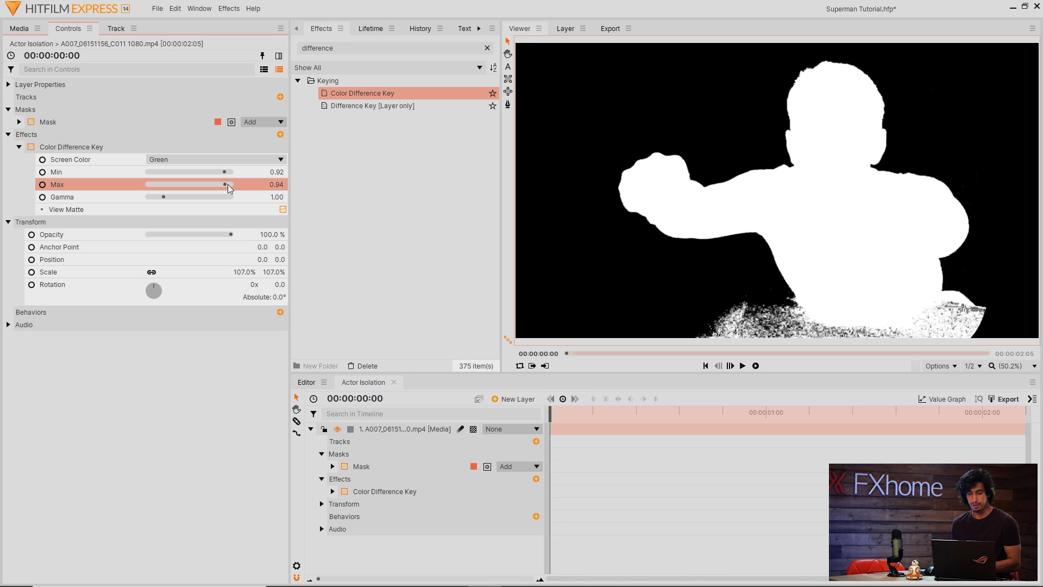
left_click(283, 210)
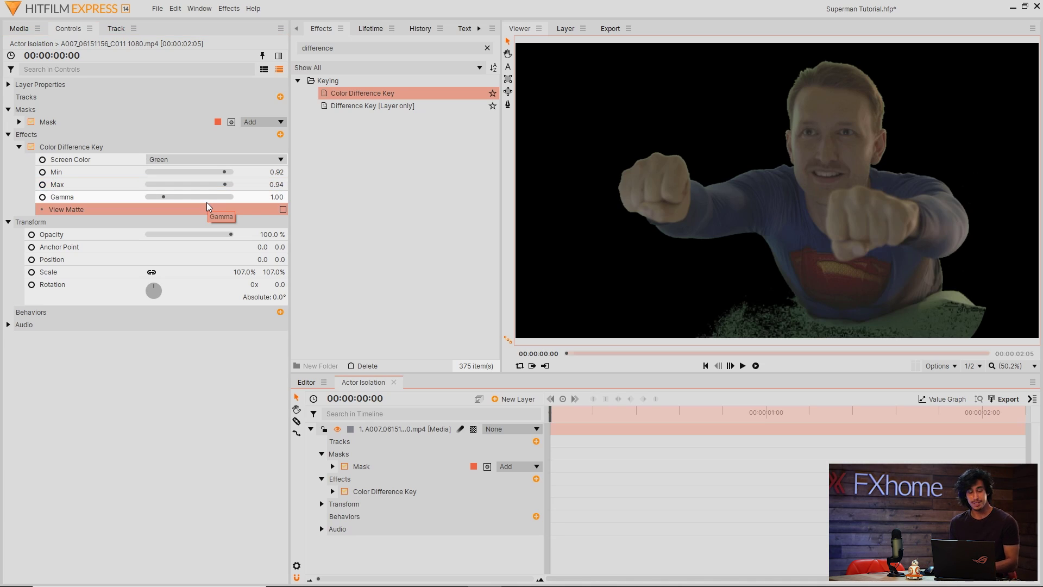
left_click(31, 147)
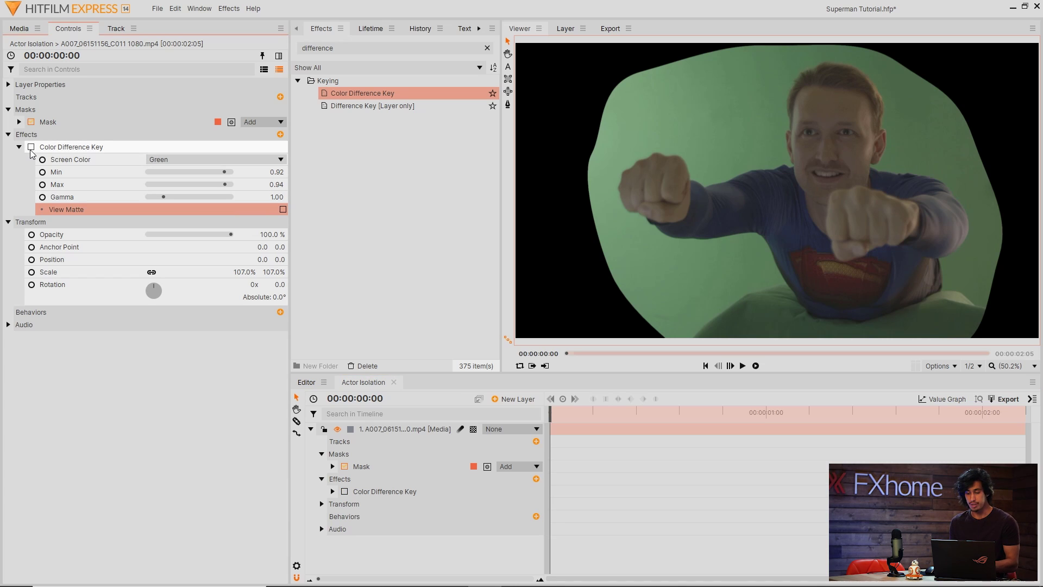
left_click(31, 147)
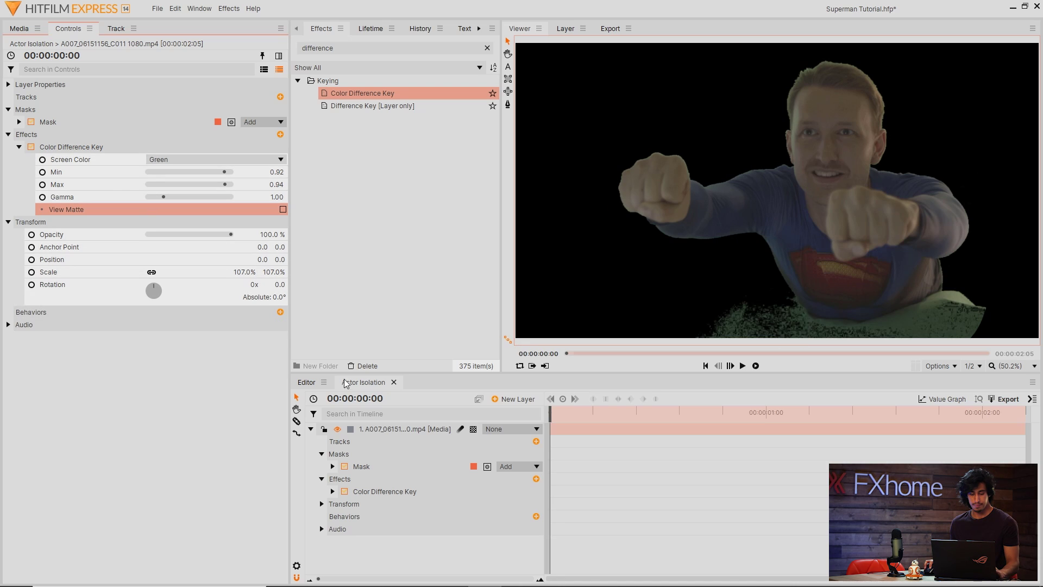
- Start a second mask on the actor layer below the leftover green spill
left_click(408, 429)
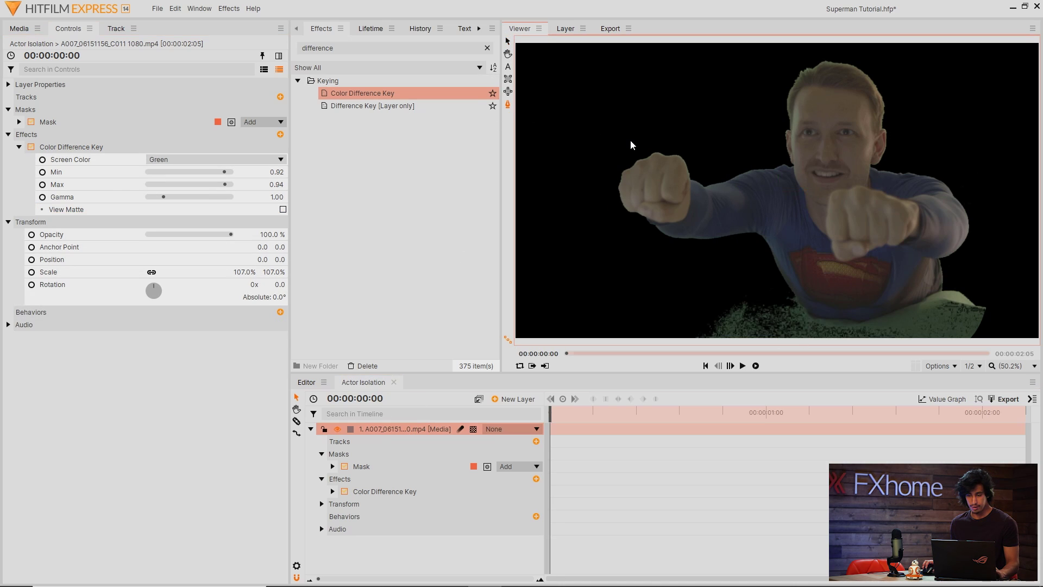
left_click_drag(630, 140, 616, 127)
key("m")
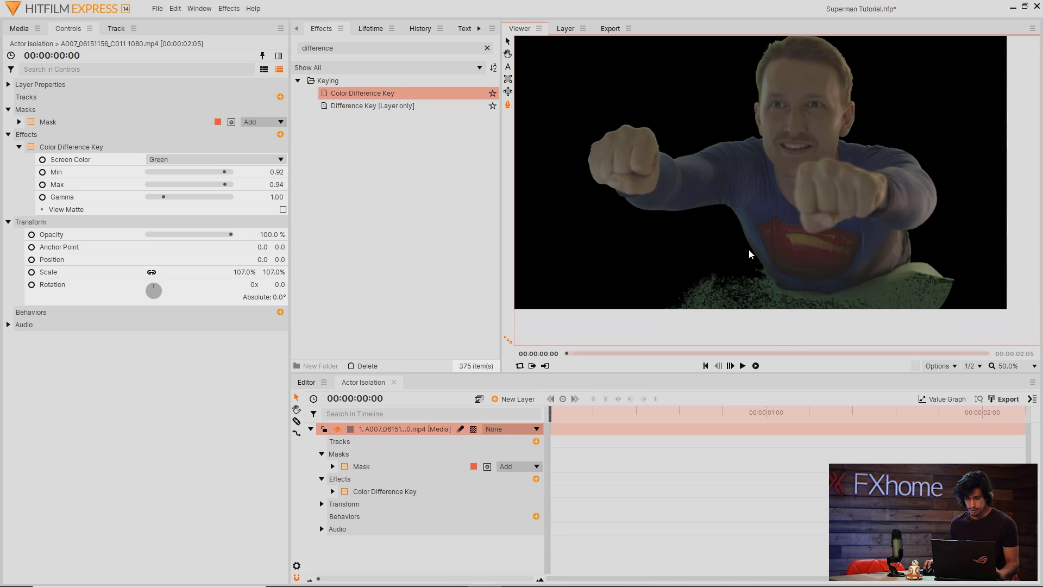
left_click_drag(748, 250, 768, 285)
left_click(865, 282)
left_click(909, 259)
left_click(970, 247)
- Close the second mask around the green floor and set its blend mode to Subtract
left_click(989, 334)
left_click(635, 320)
left_click(674, 250)
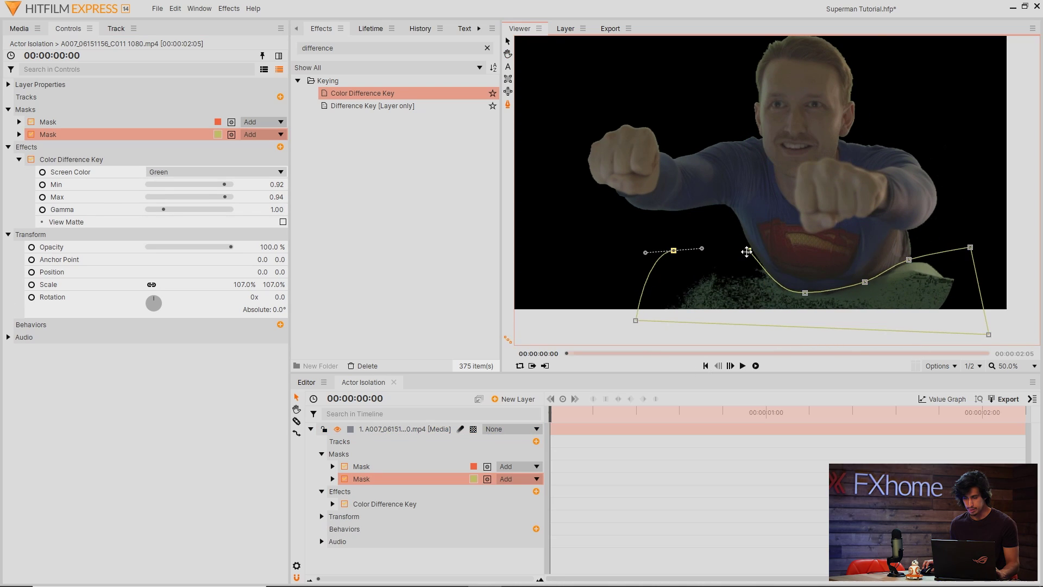
left_click(508, 41)
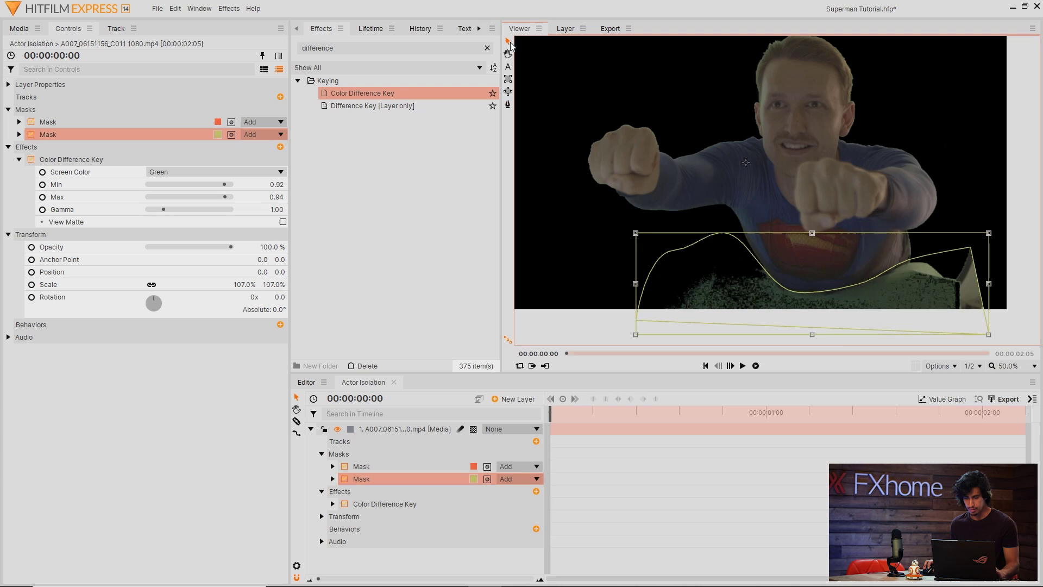
left_click(267, 134)
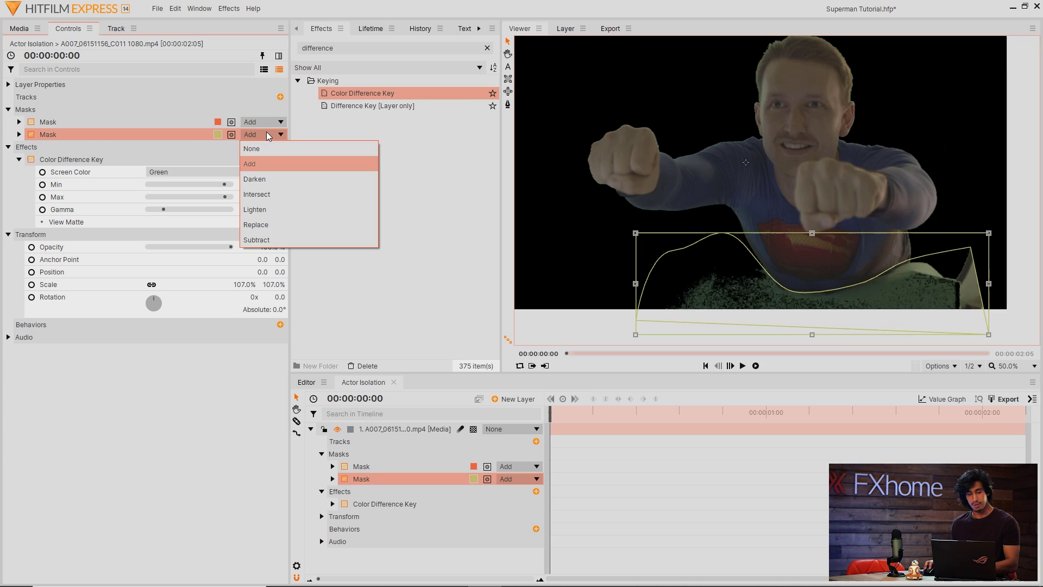
left_click(283, 240)
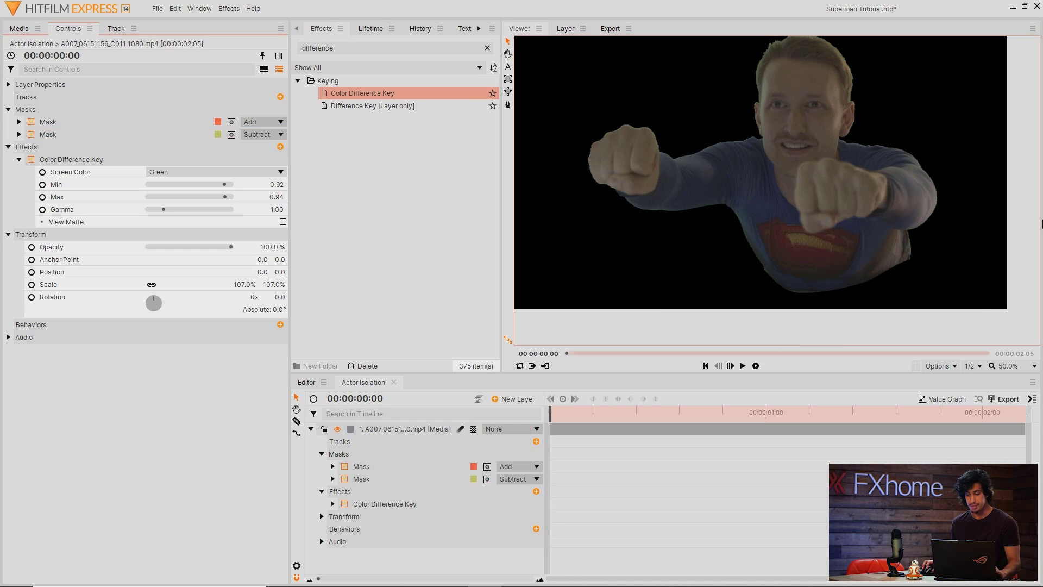
- Add Matte Cleaner (Smooth 5, Feather 7.6, Choke 1) and Spill Removal to the actor layer
left_click(333, 47)
type("matte cleaner")
left_click_drag(366, 105, 87, 168)
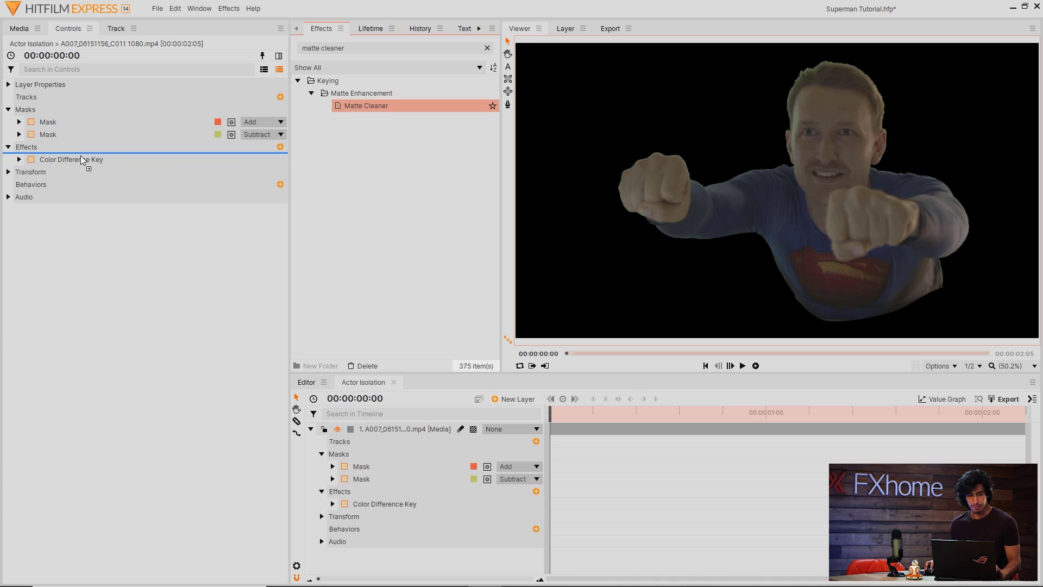
left_click(21, 173)
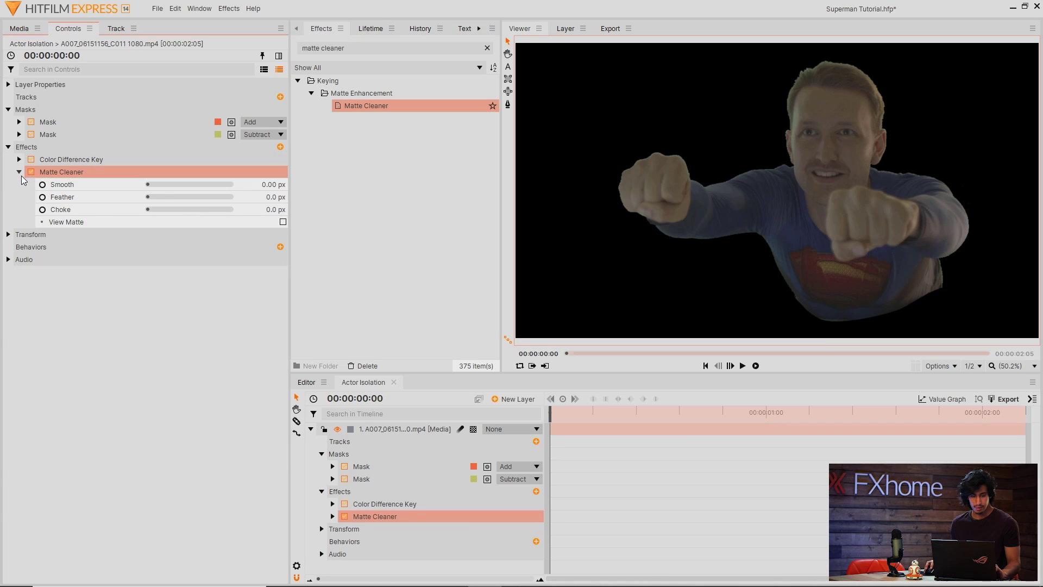
mouse_move(149, 187)
left_mouse_down()
mouse_move(167, 208)
mouse_move(142, 208)
left_mouse_up()
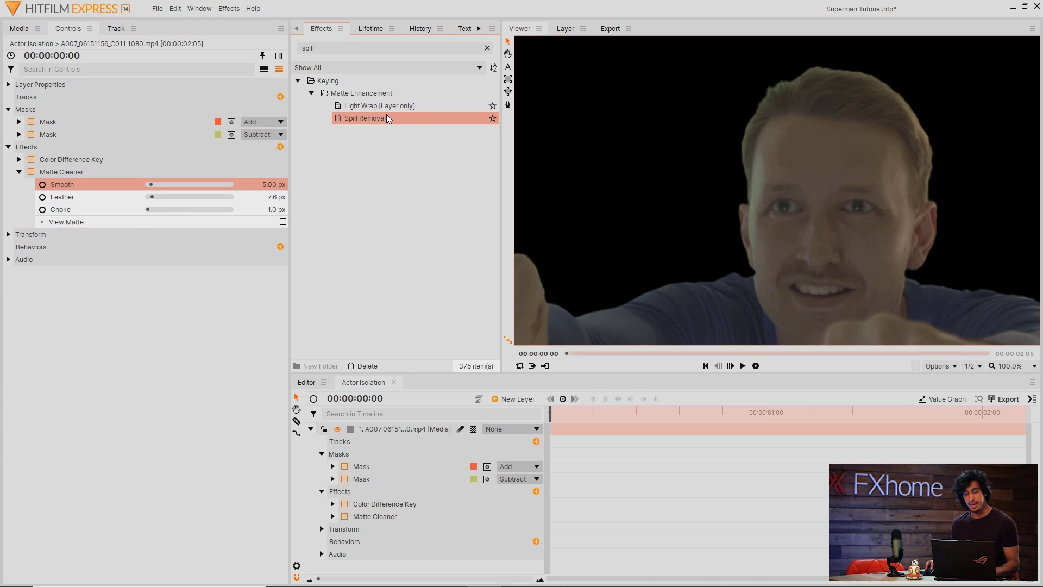
left_click_drag(387, 118, 147, 227)
left_click(19, 172)
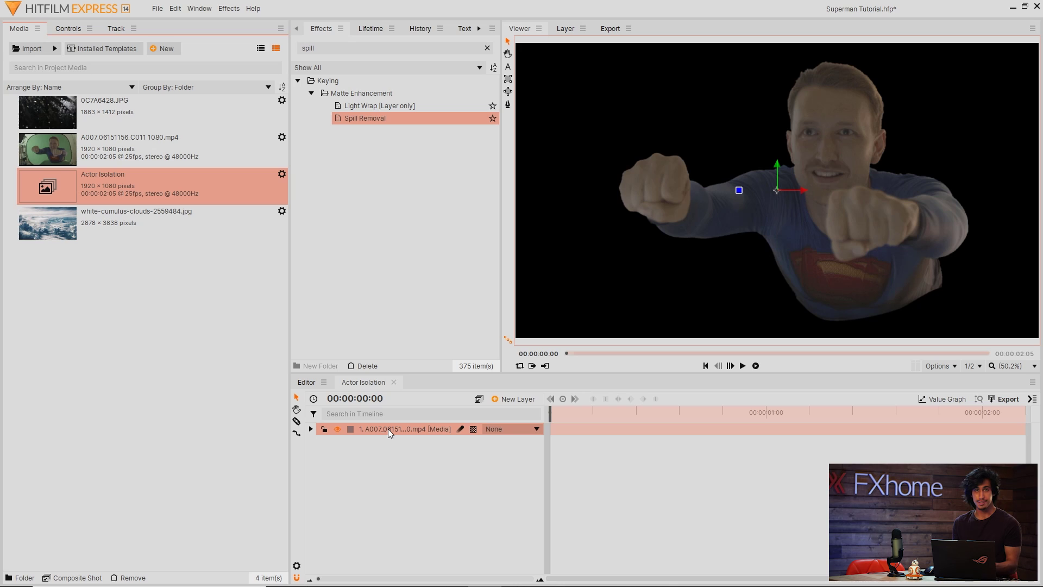
- Make a pre-render of the Actor Isolation shot from the Media panel
right_click(213, 183)
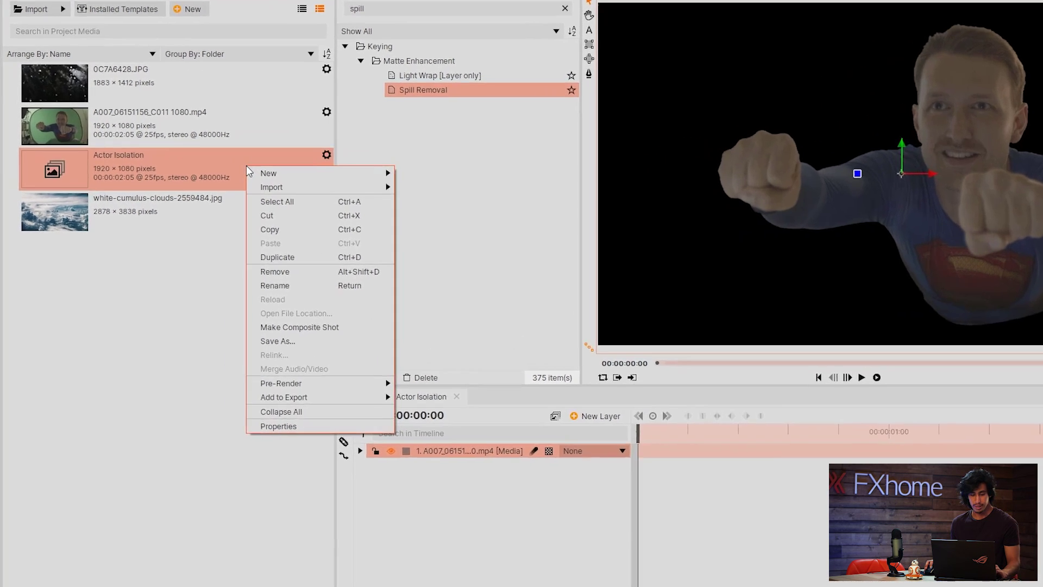
mouse_move(400, 422)
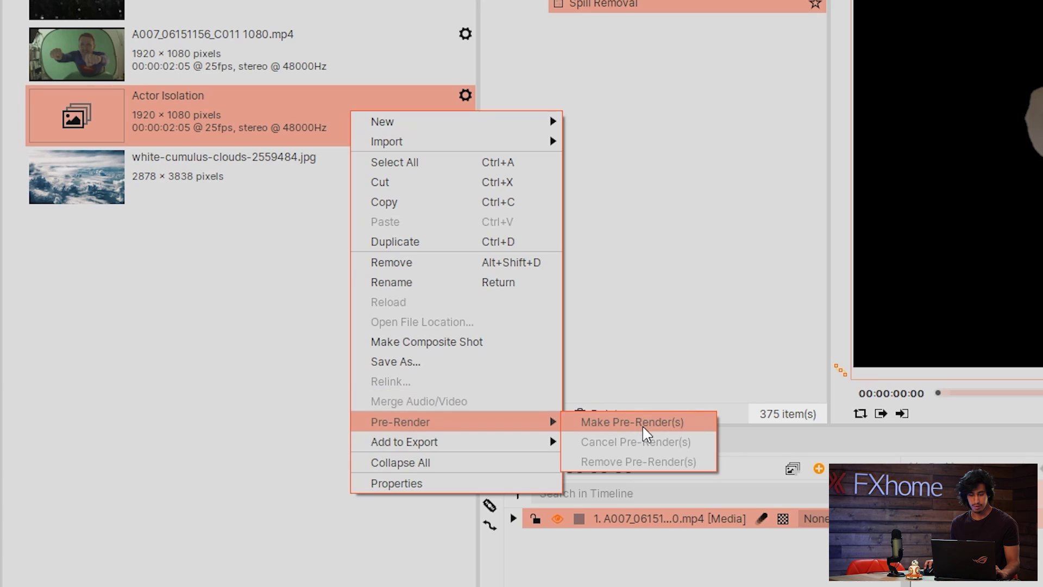
left_click(671, 430)
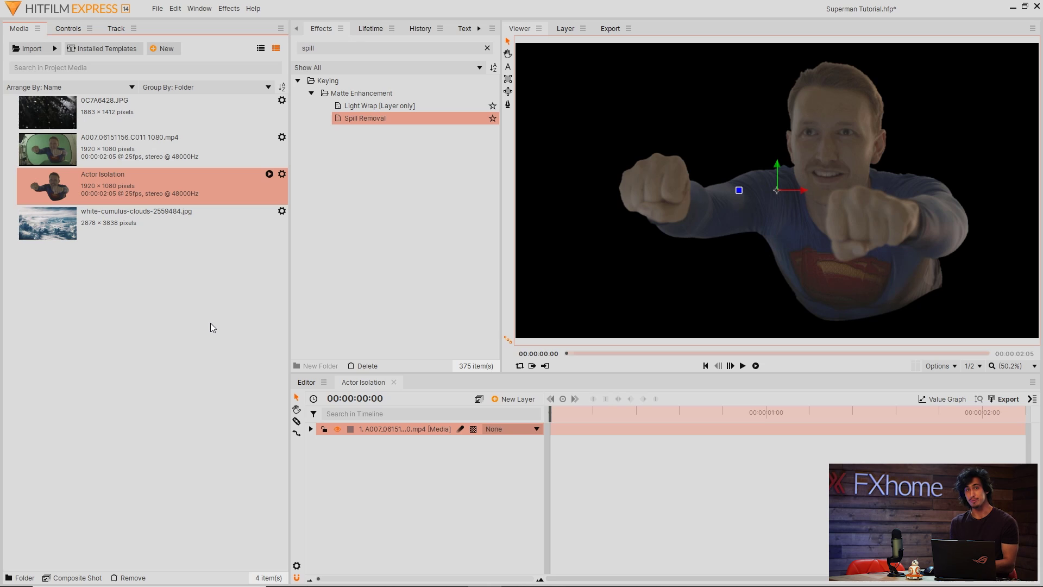
- Create an 'Environment' composite shot holding the cloud photo as a 3D plane, plus a camera
left_click(163, 49)
left_click(169, 64)
type("envment")
key("Return")
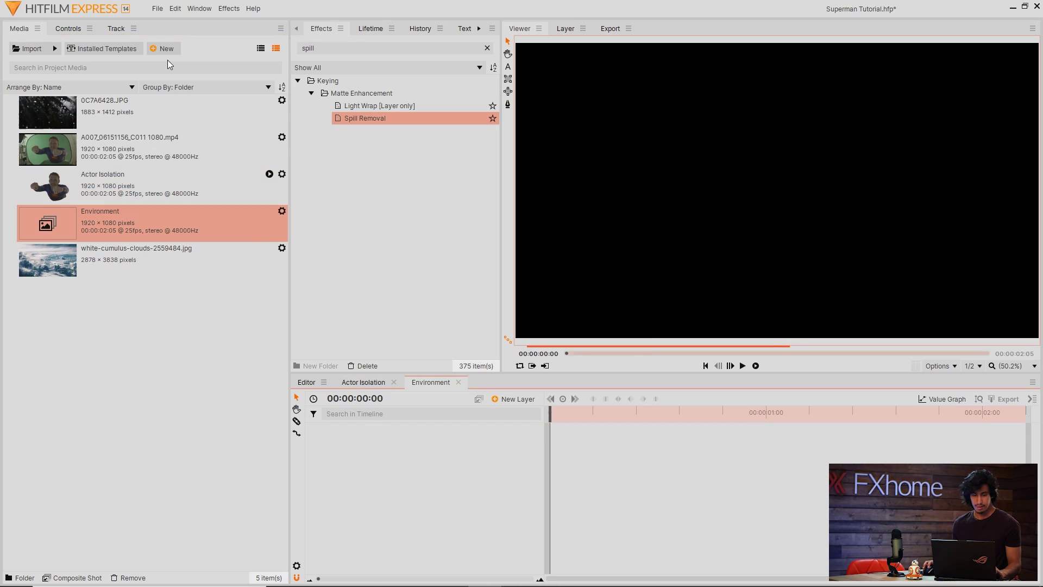
mouse_move(158, 263)
left_mouse_down()
mouse_move(376, 423)
mouse_move(382, 465)
left_mouse_up()
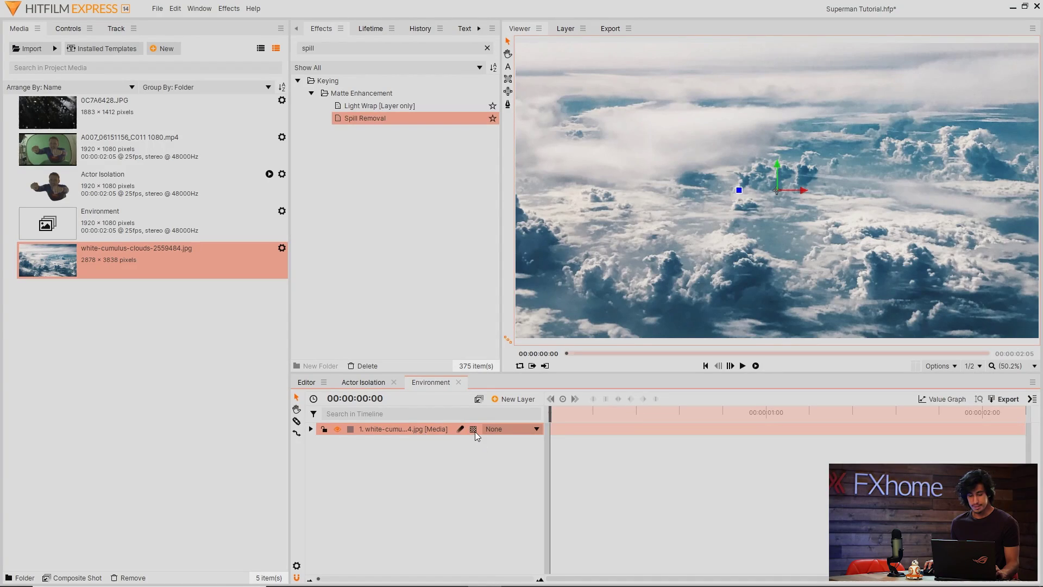
left_click(474, 430)
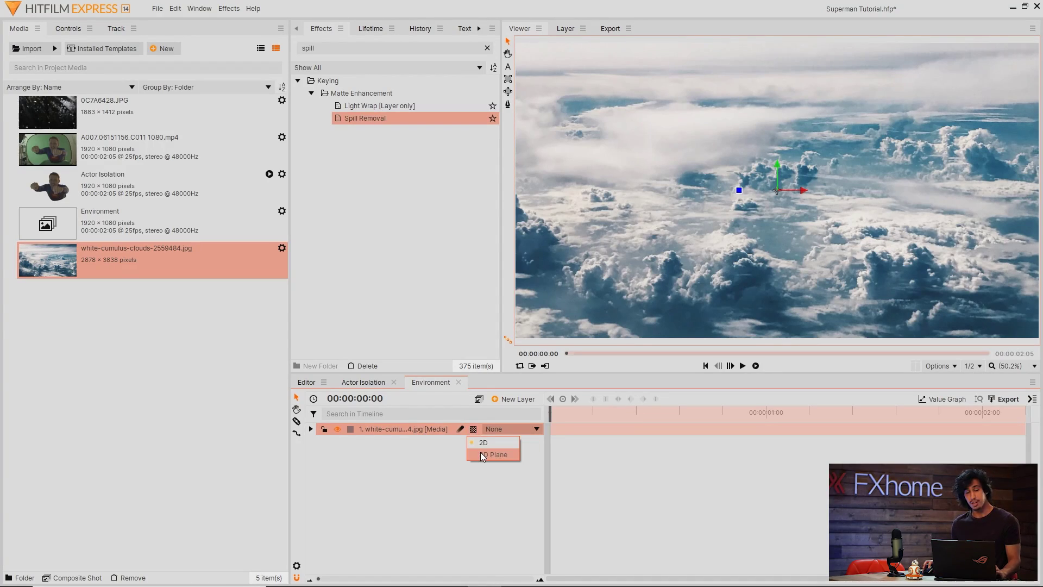
left_click(482, 455)
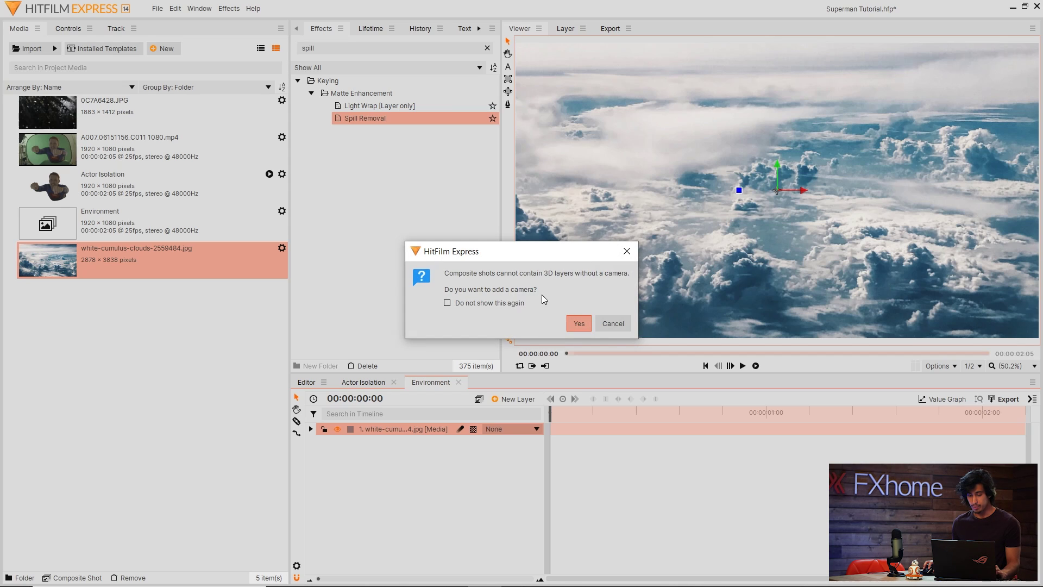
left_click(578, 324)
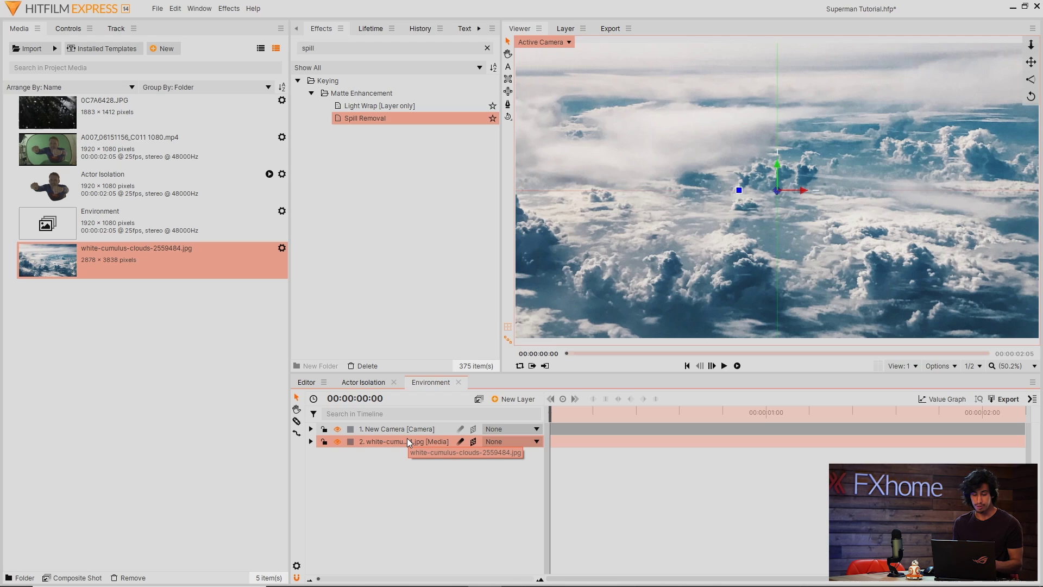
- Push the clouds back in depth, flip them horizontally, and scale them up to 418%
left_click(69, 31)
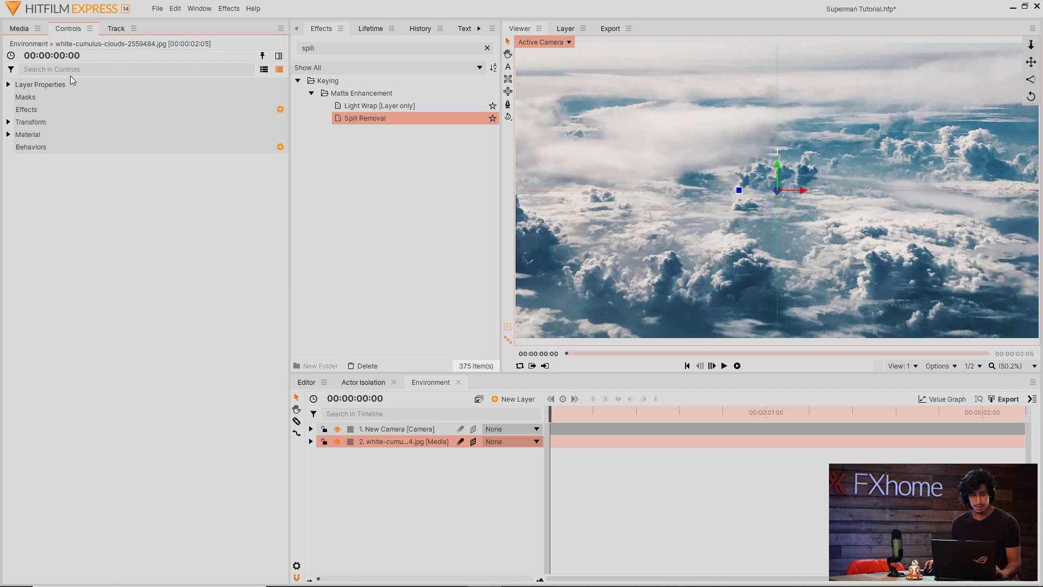
left_click(9, 122)
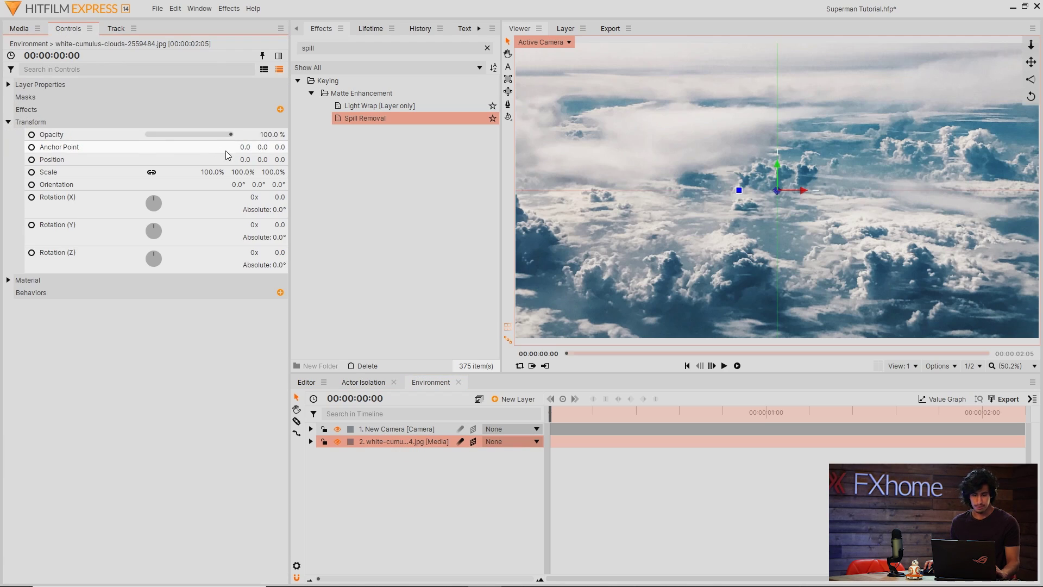
left_click(281, 159)
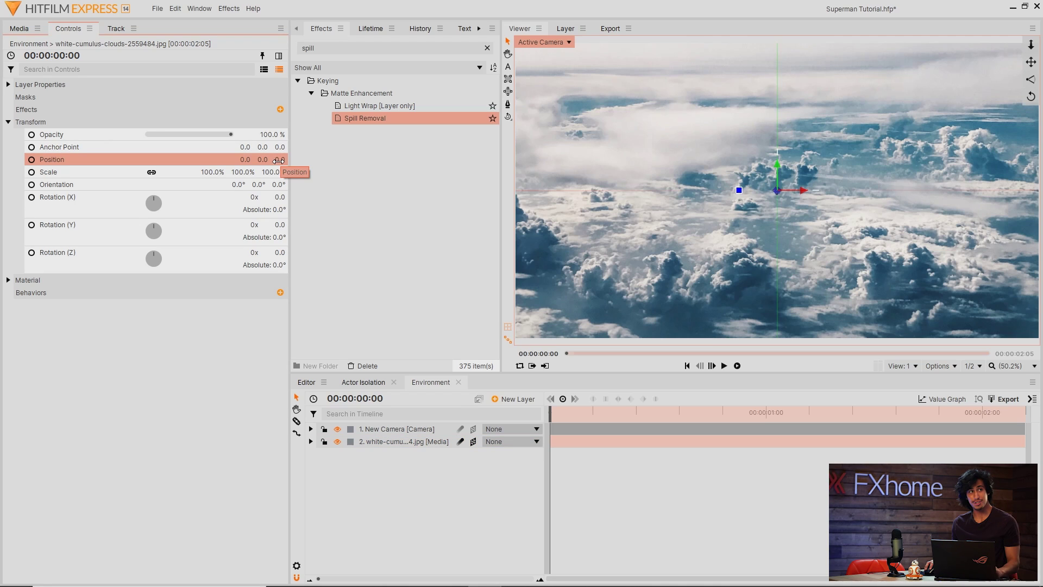
left_click_drag(279, 160, 237, 160)
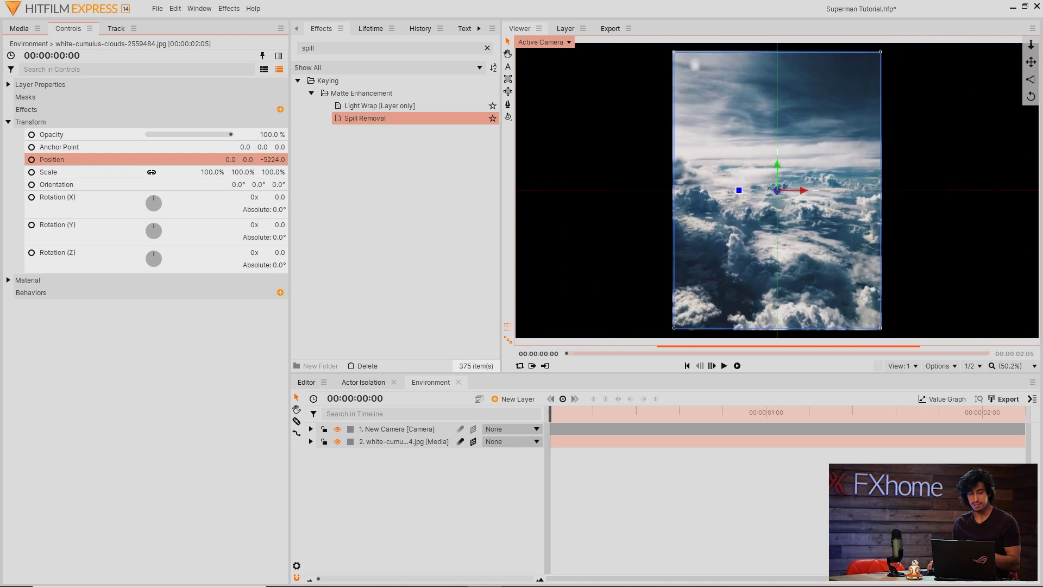
left_click_drag(236, 159, 203, 174)
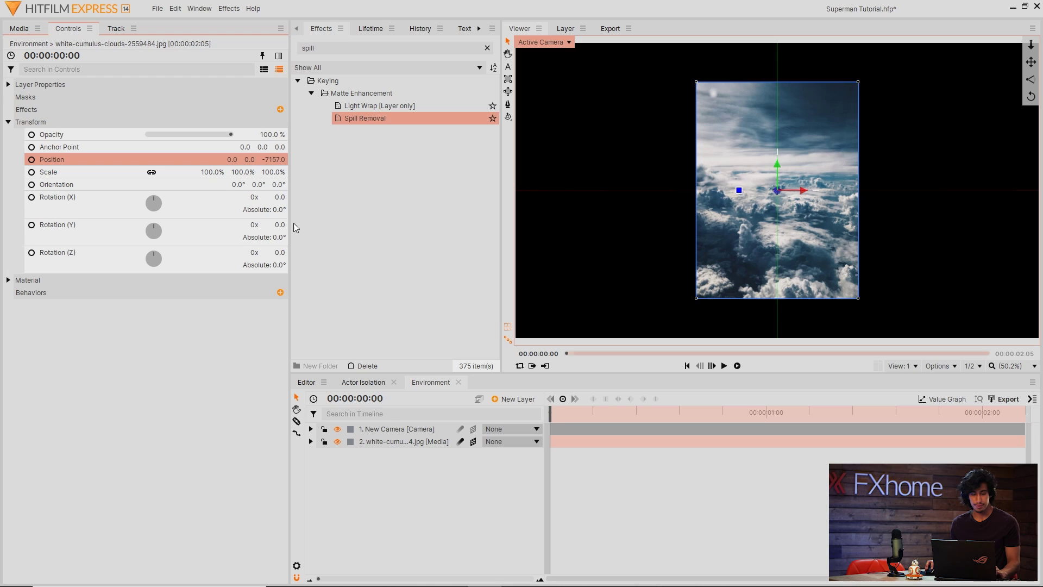
left_click(150, 172)
type("-100")
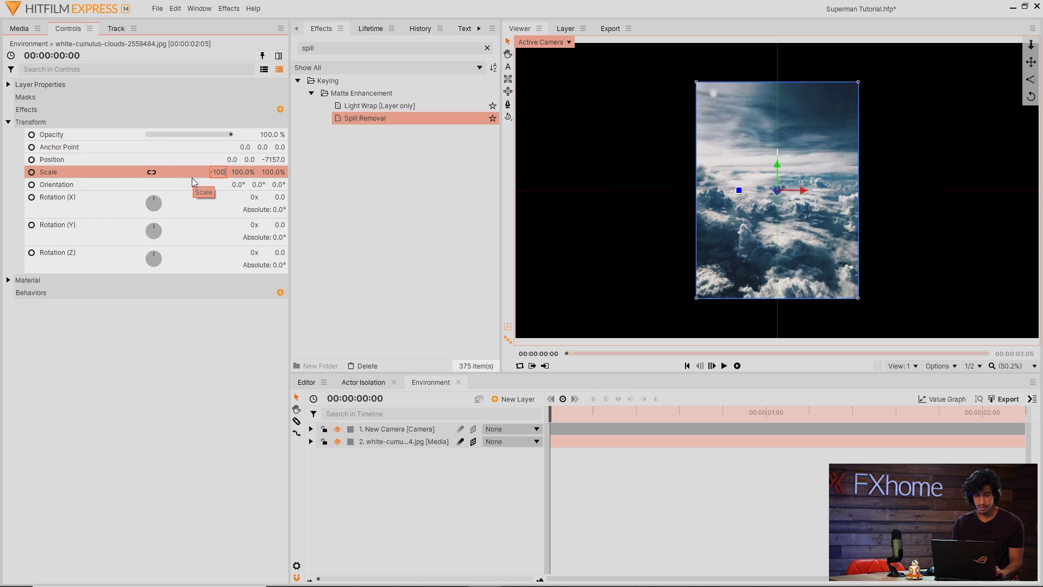
key("Return")
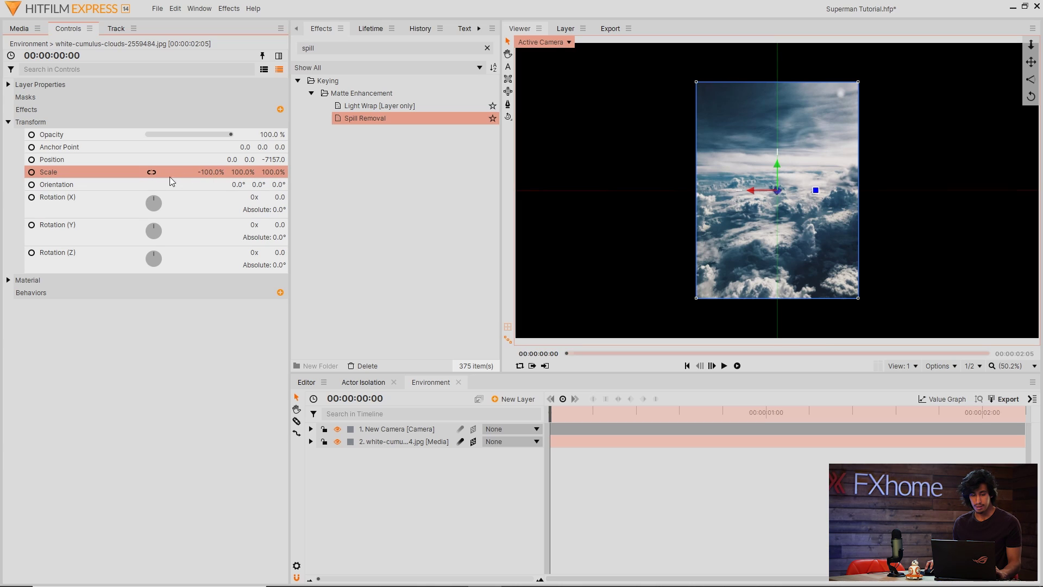
left_click(151, 172)
left_click_drag(212, 173, 367, 172)
left_click_drag(244, 159, 245, 212)
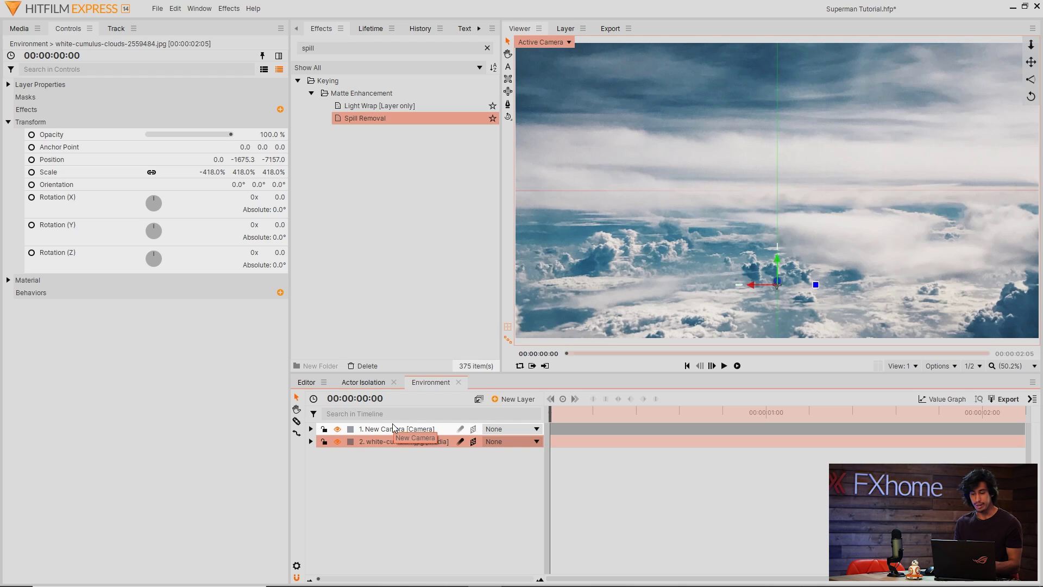
- Keyframe the camera position, raising depth to about 12661.6 at the end, then play it back
left_click(394, 428)
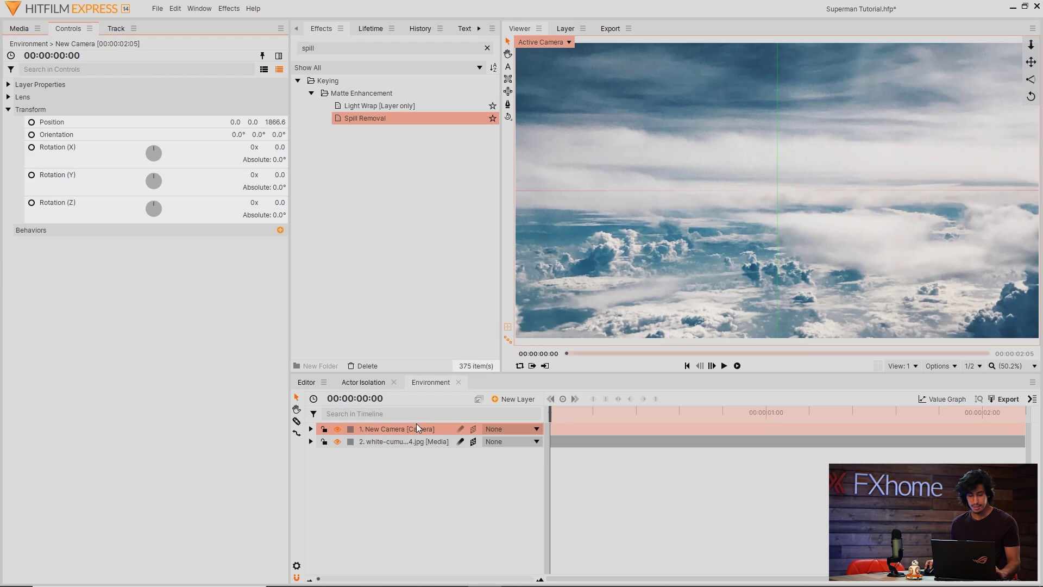
left_click(60, 125)
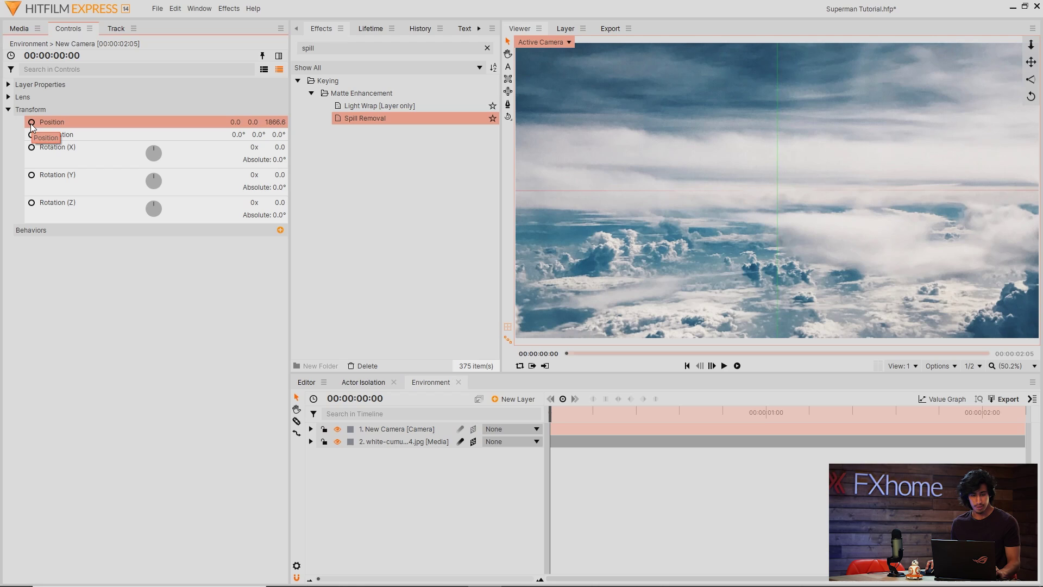
left_click(31, 123)
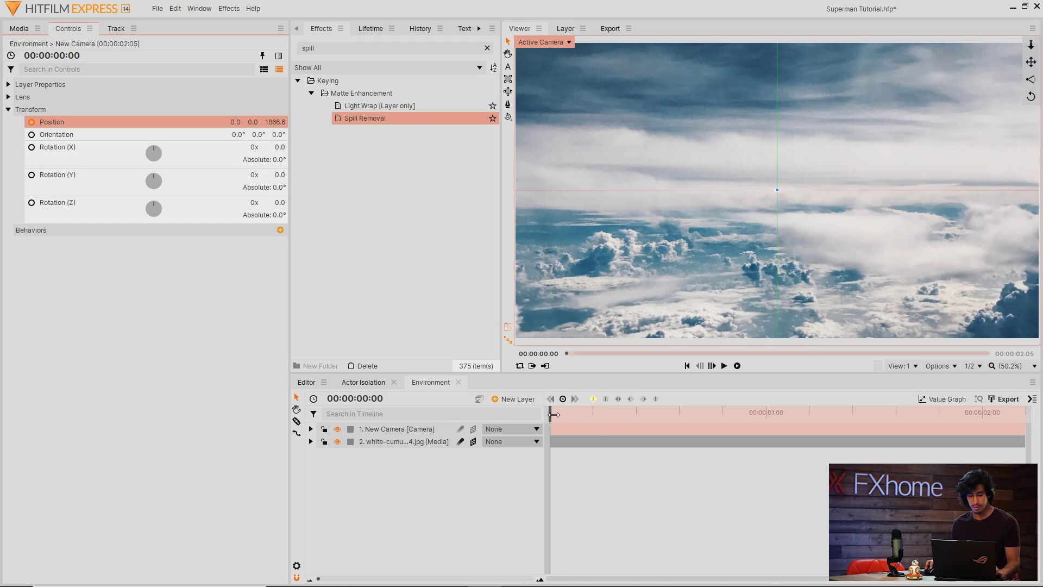
mouse_move(552, 414)
left_mouse_down()
mouse_move(539, 406)
mouse_move(1017, 413)
left_mouse_up()
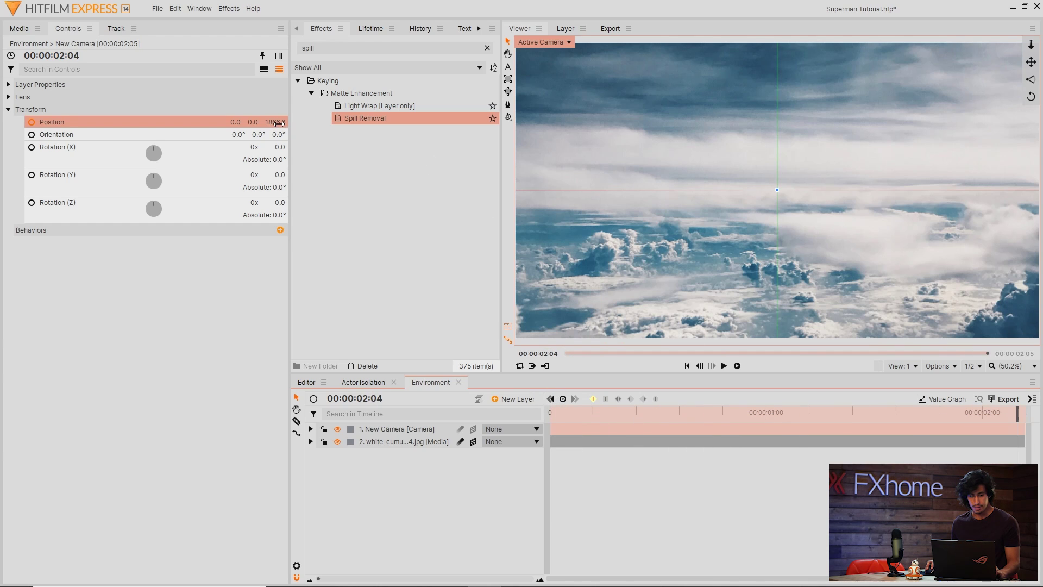
left_click_drag(278, 122, 416, 123)
left_click(712, 478)
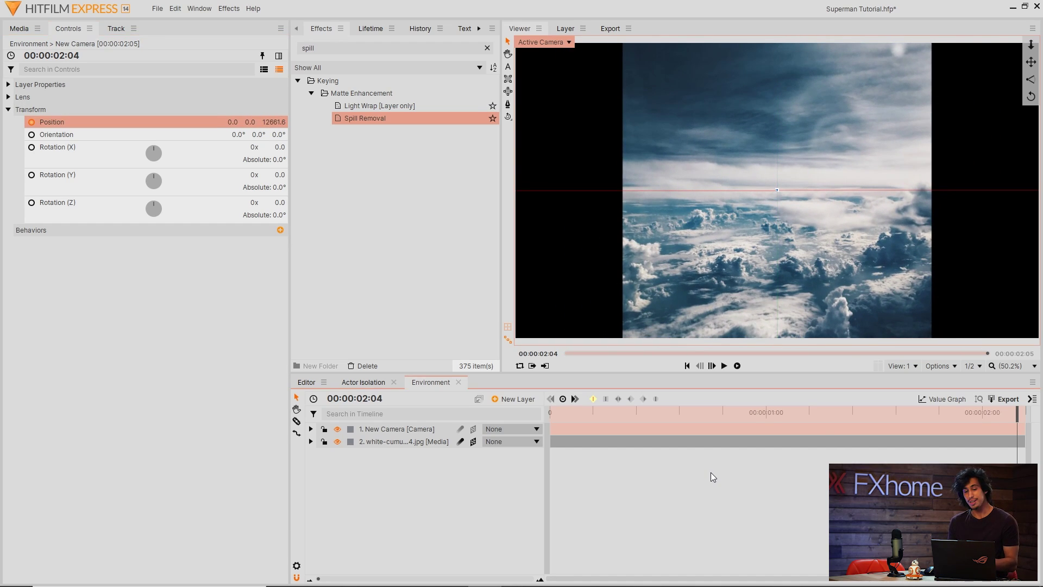
key("space")
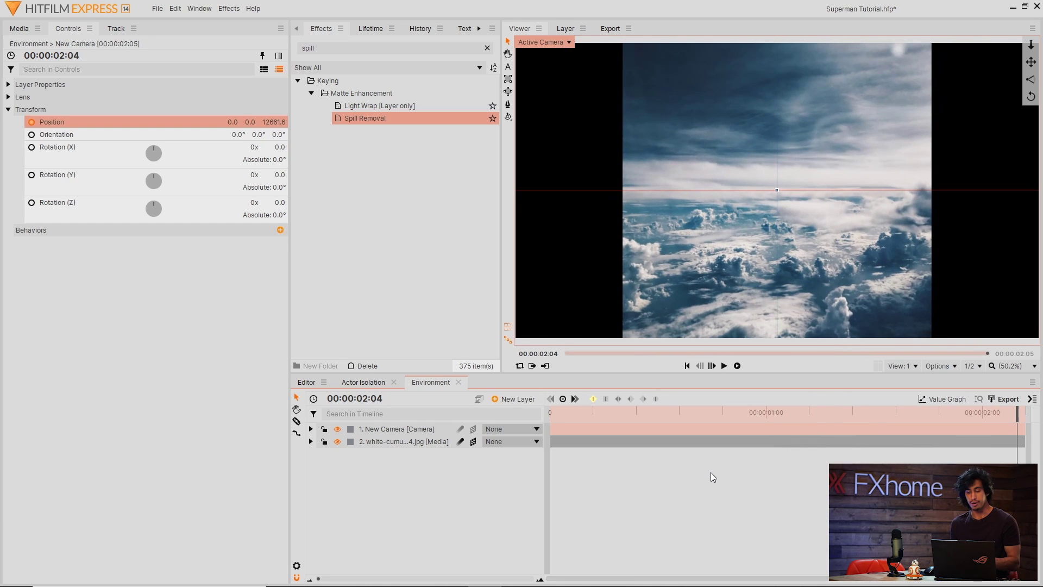
- Enlarge the cumulus layer until no borders show, return to the start, and duplicate it
left_click(449, 442)
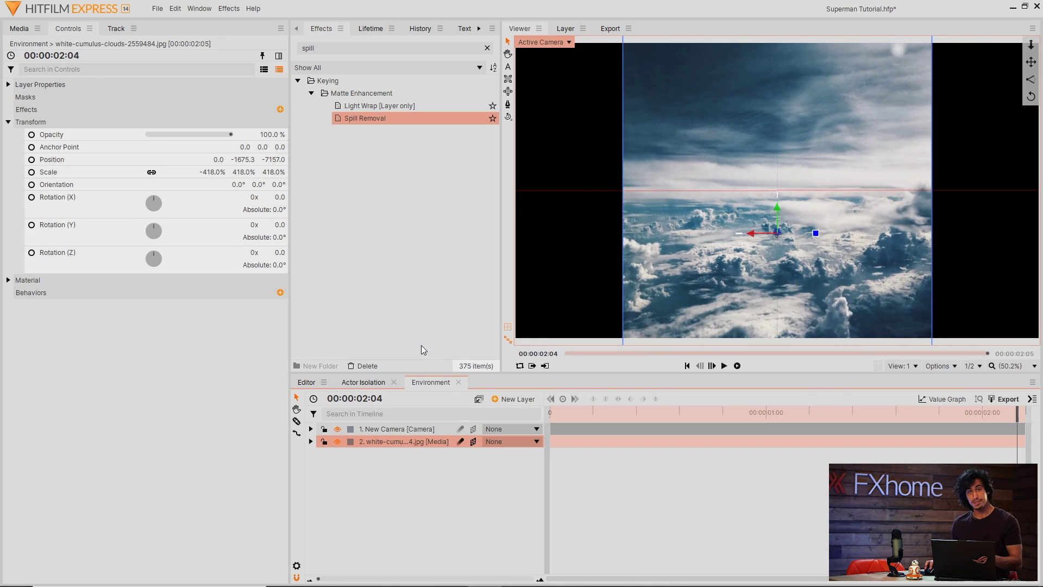
left_click_drag(244, 172, 278, 171)
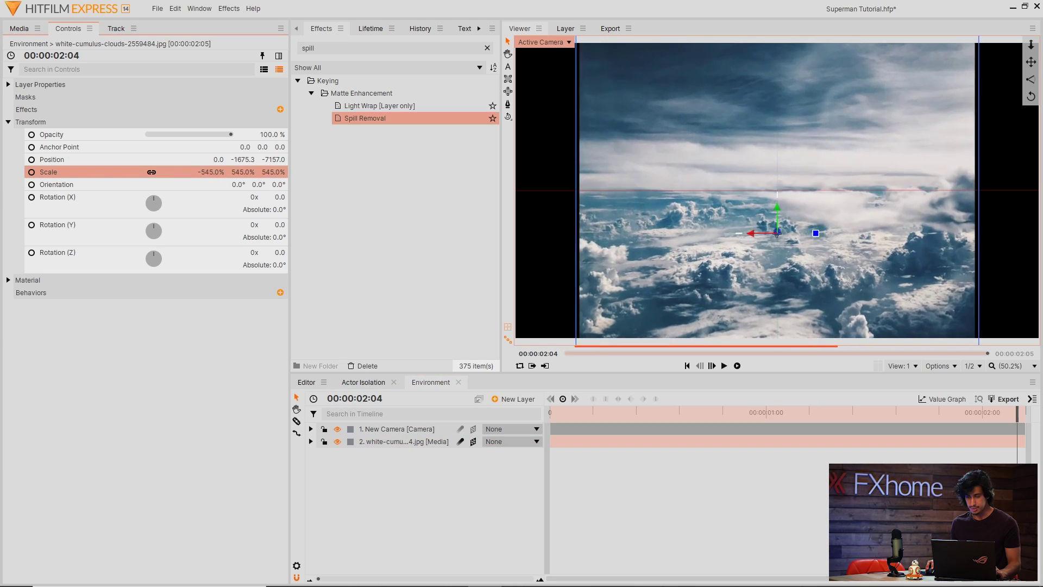
left_click_drag(214, 171, 278, 171)
mouse_move(815, 412)
left_mouse_down()
mouse_move(580, 414)
mouse_move(990, 417)
mouse_move(576, 438)
mouse_move(979, 418)
mouse_move(551, 418)
left_mouse_up()
left_click(413, 443)
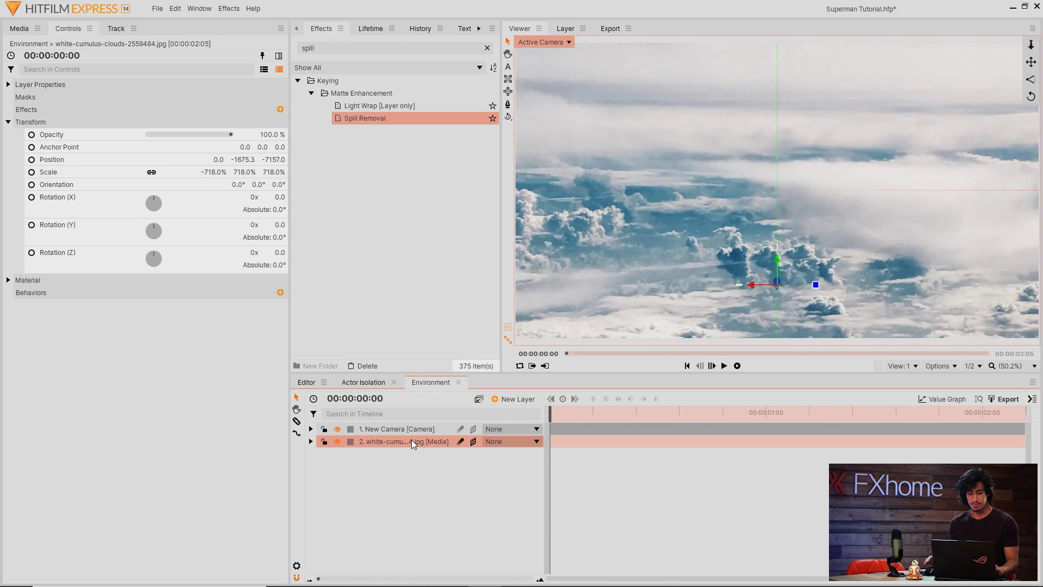
right_click(413, 443)
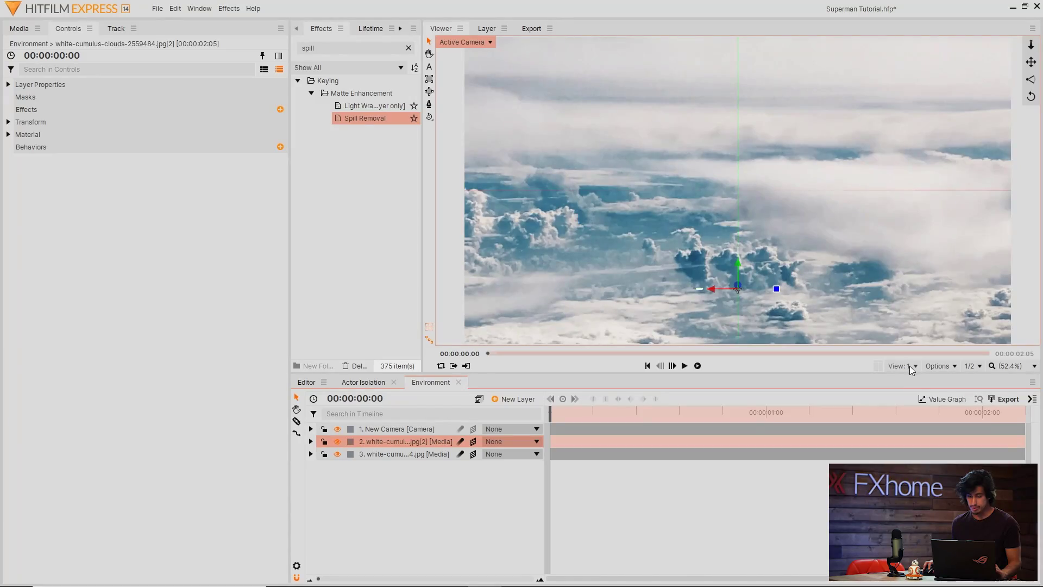
- Split the viewer into two views, one Perspective, and preview the camera motion
left_click(910, 366)
left_click(916, 392)
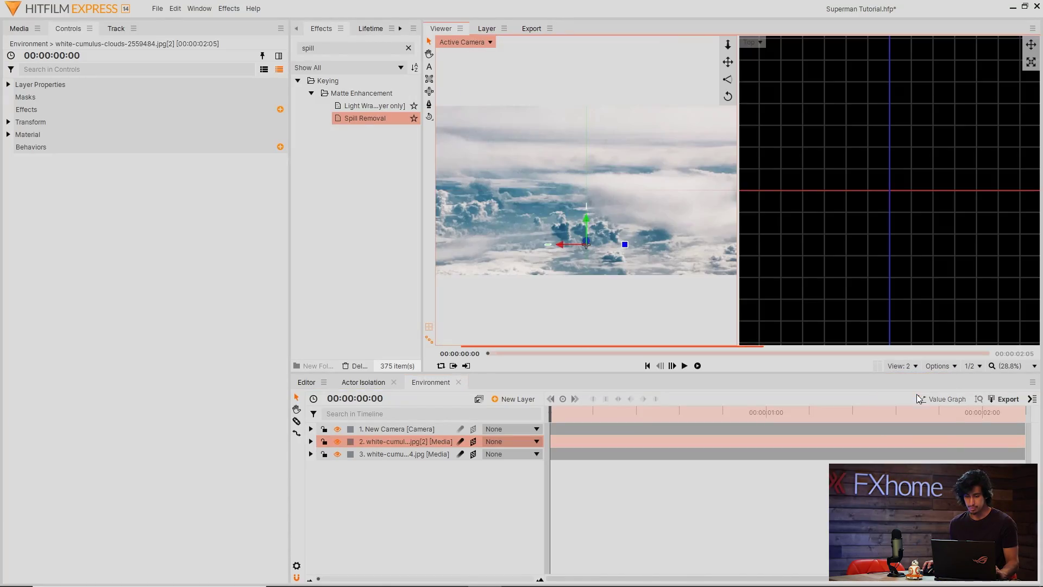
left_click(757, 43)
left_click(774, 71)
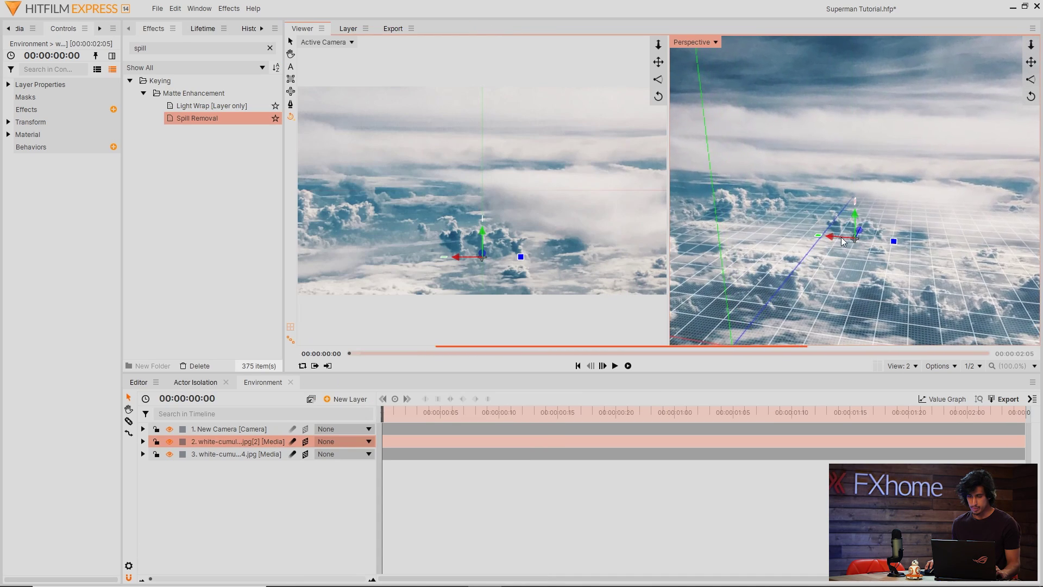
mouse_move(1034, 62)
left_mouse_down()
mouse_move(1028, 50)
mouse_move(1032, 65)
left_mouse_up()
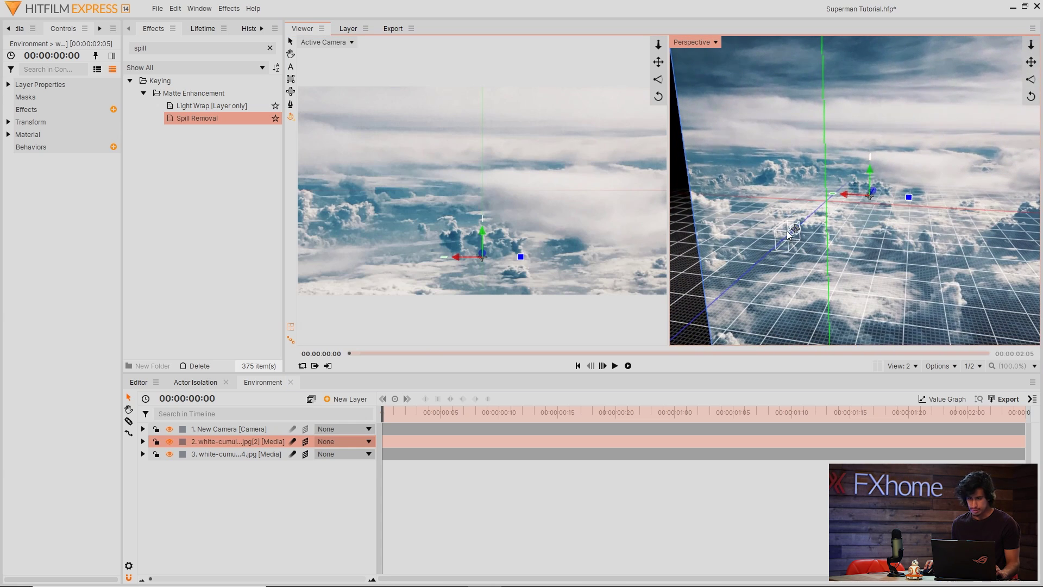
key("space")
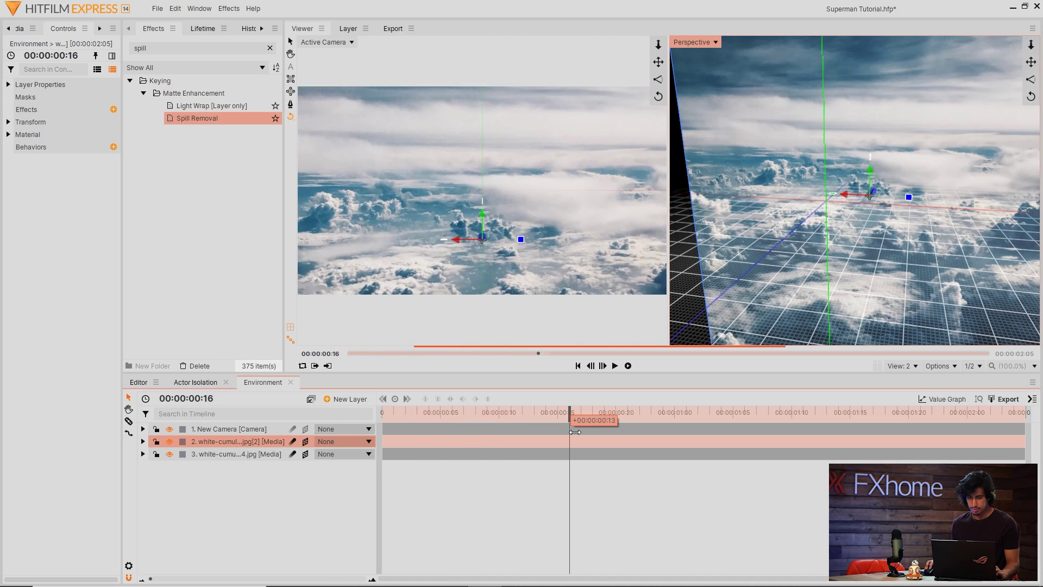
left_click_drag(1033, 49, 1035, 61)
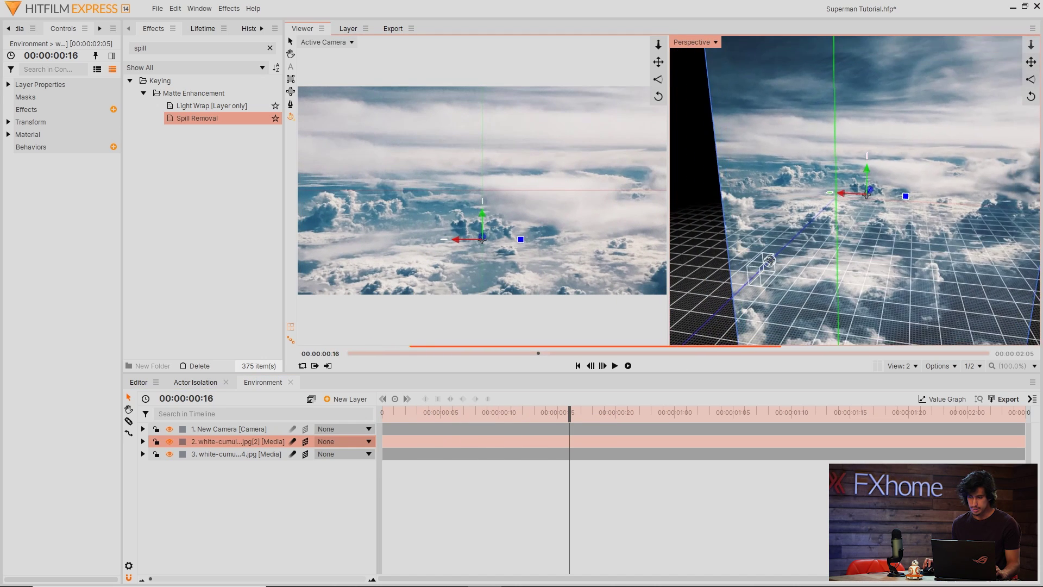
key("Home")
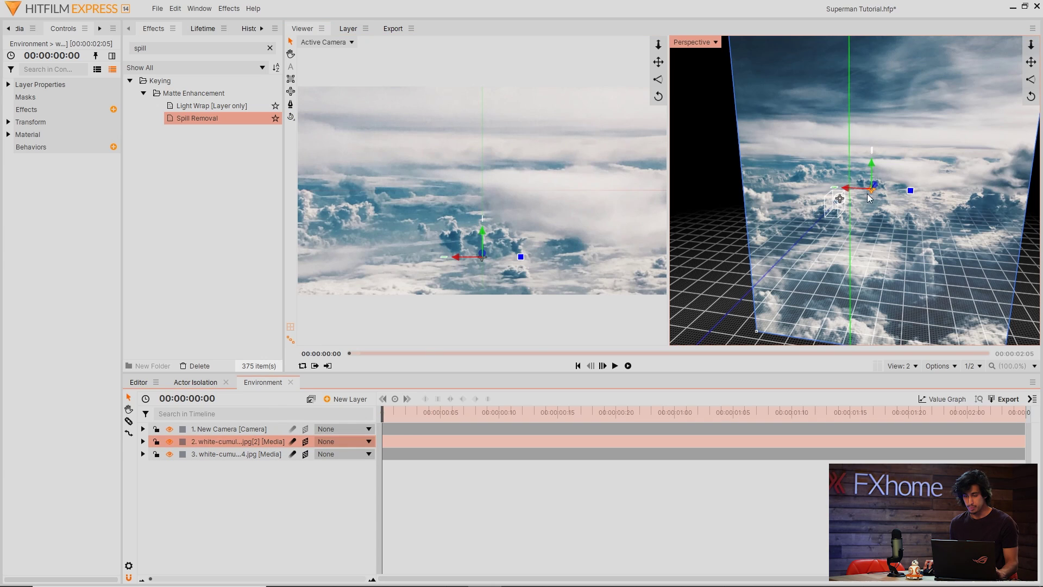
- Raise the duplicate cloud layer, shrink it to 387% scale, and check later frames
left_click_drag(873, 192, 824, 275)
mouse_move(848, 182)
left_mouse_down()
mouse_move(883, 128)
mouse_move(887, 139)
left_mouse_up()
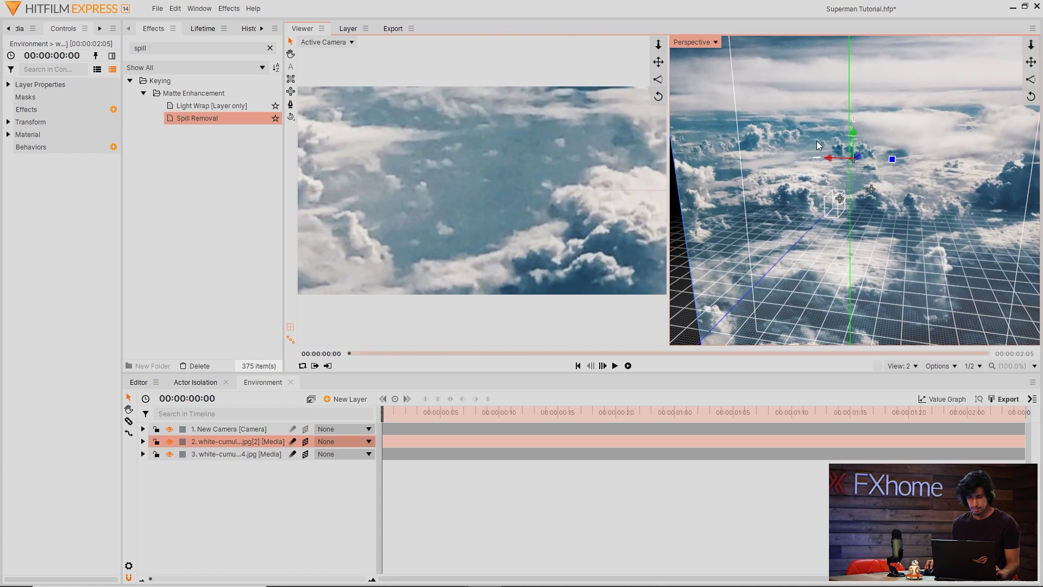
left_click_drag(825, 162, 807, 167)
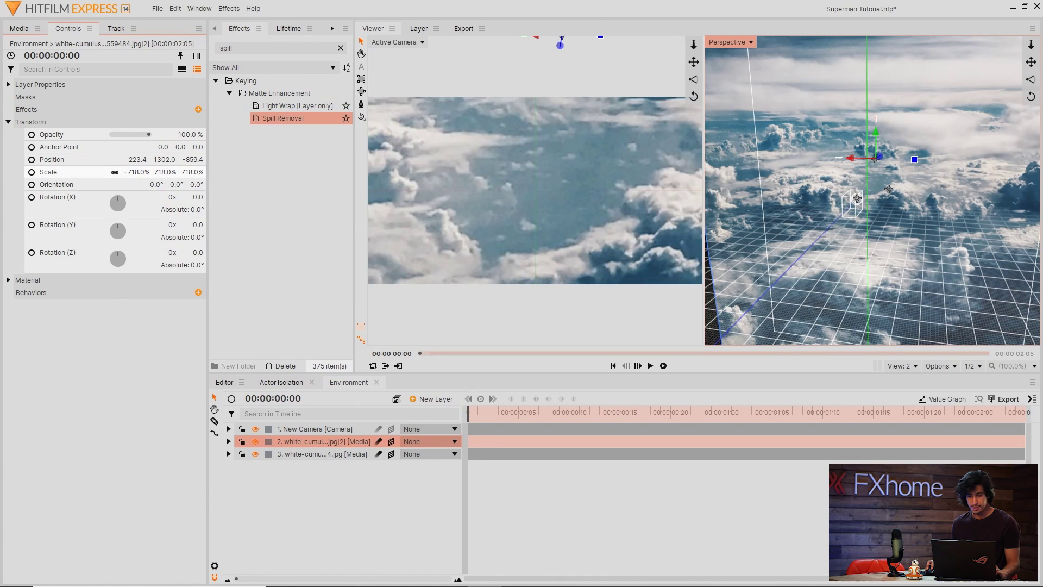
mouse_move(139, 172)
left_mouse_down()
mouse_move(98, 171)
mouse_move(434, 373)
left_mouse_up()
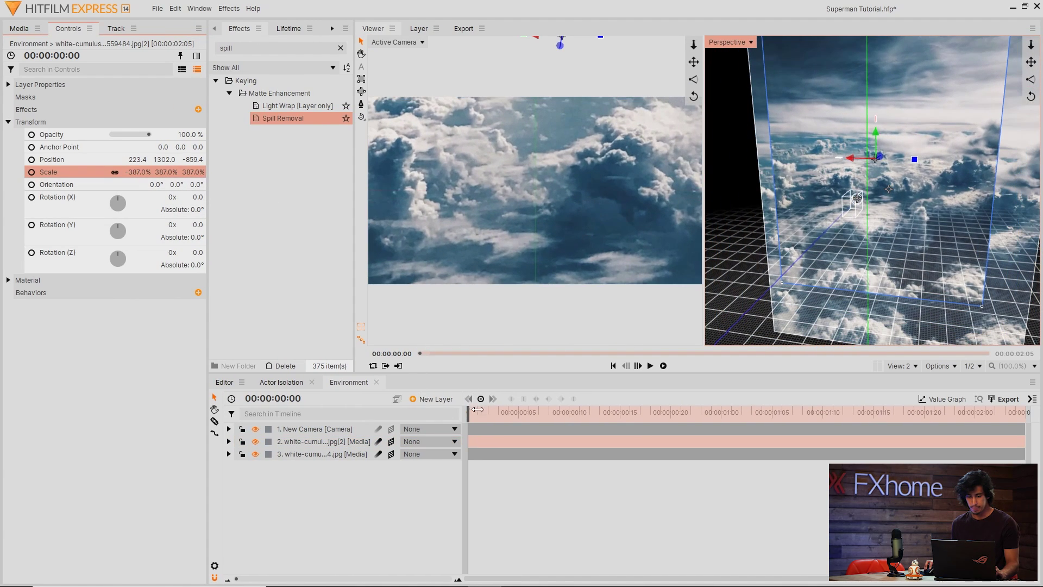
left_click_drag(478, 410, 712, 419)
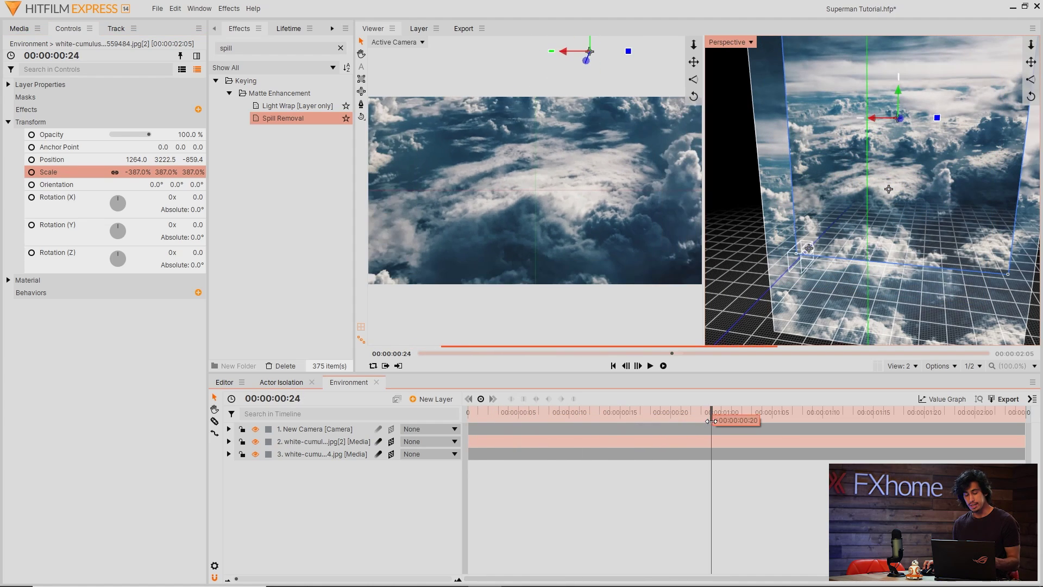
left_click_drag(711, 419, 900, 446)
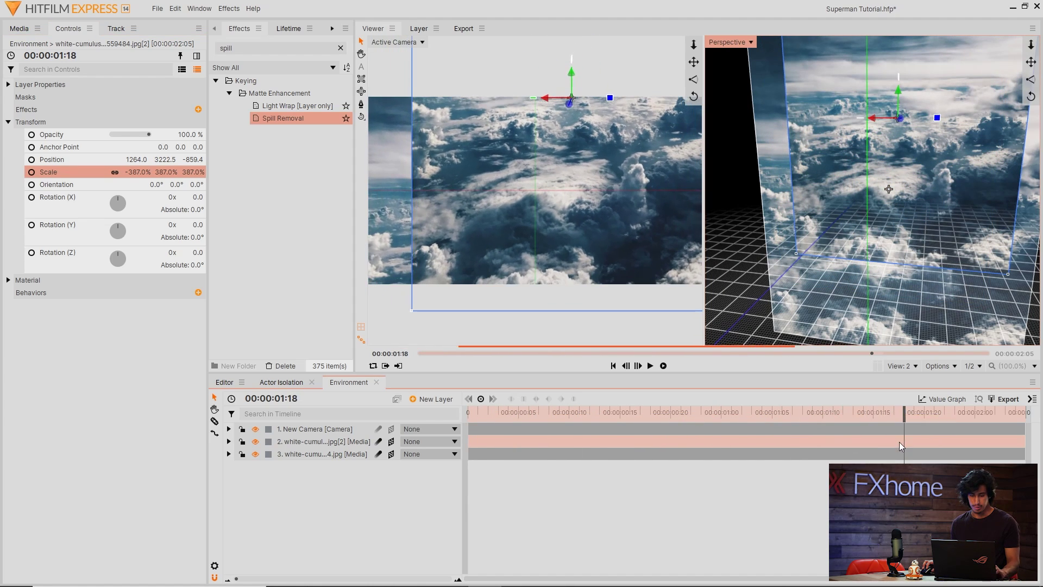
- Apply Demult to the duplicate cloud layer and scrub the shot to check the blend
left_click(315, 454)
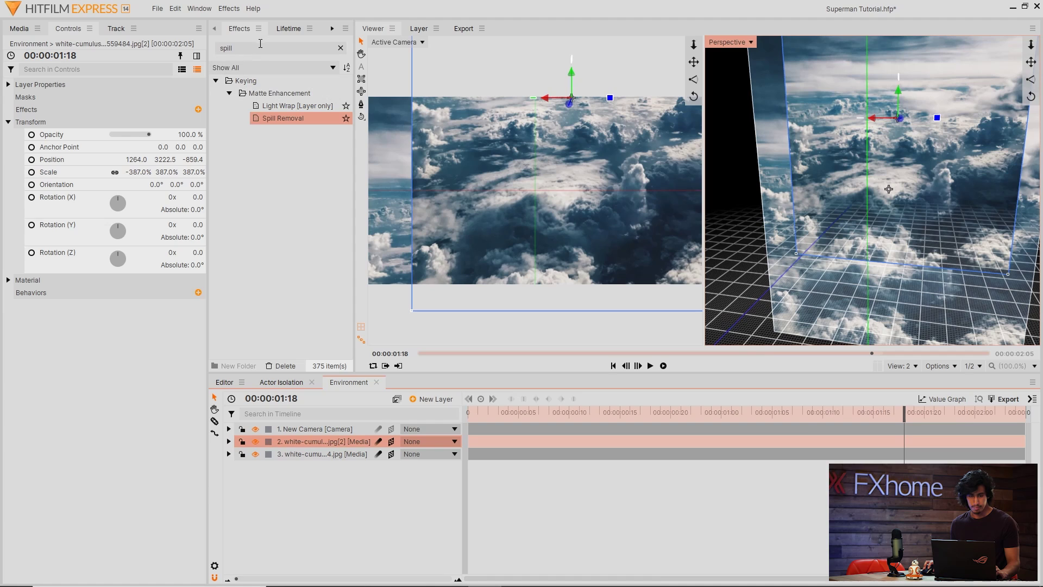
double_click(261, 44)
type("demul")
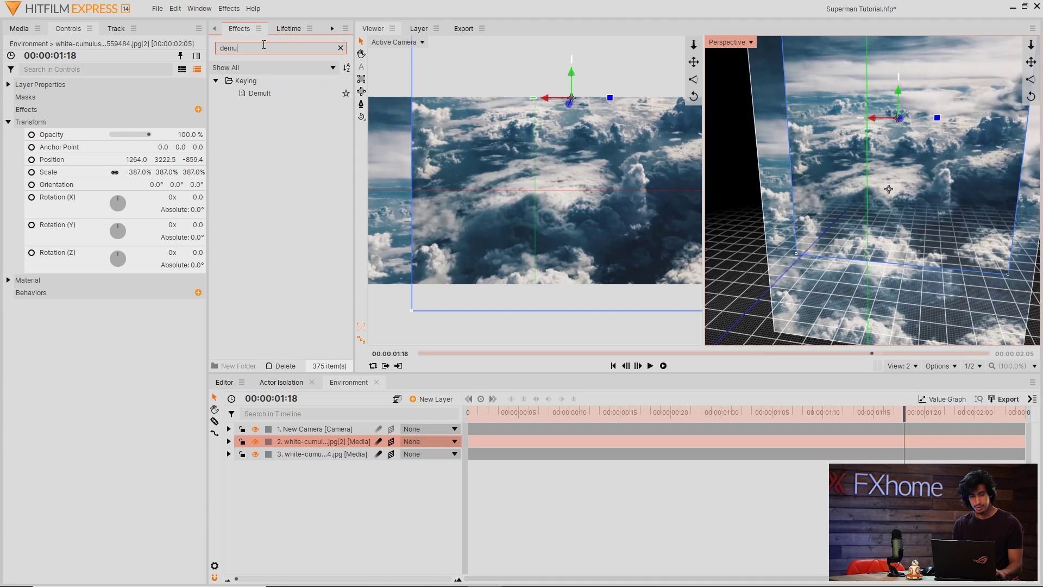
type("t")
left_click(260, 93)
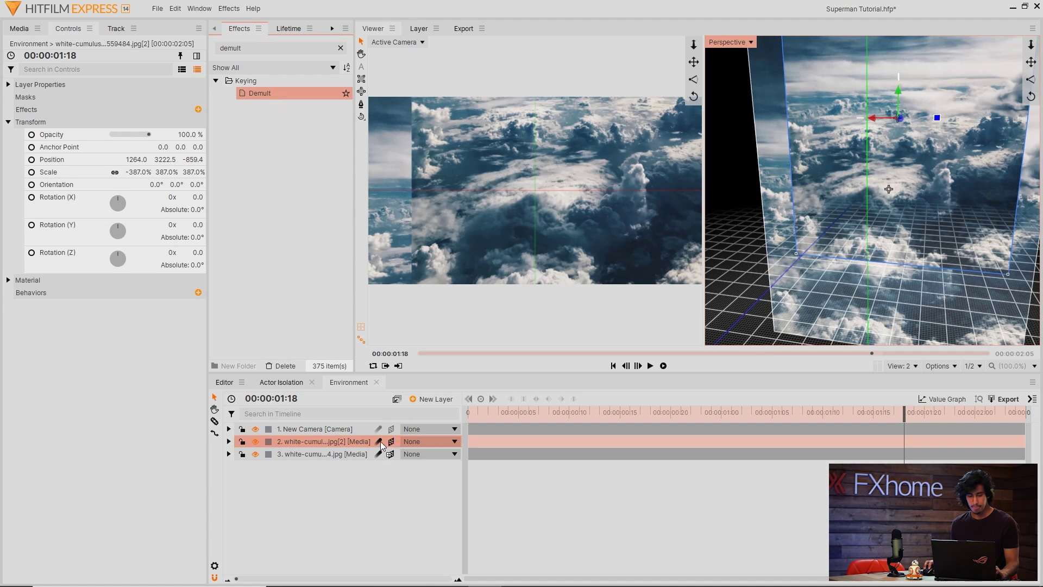
left_click_drag(380, 446, 359, 445)
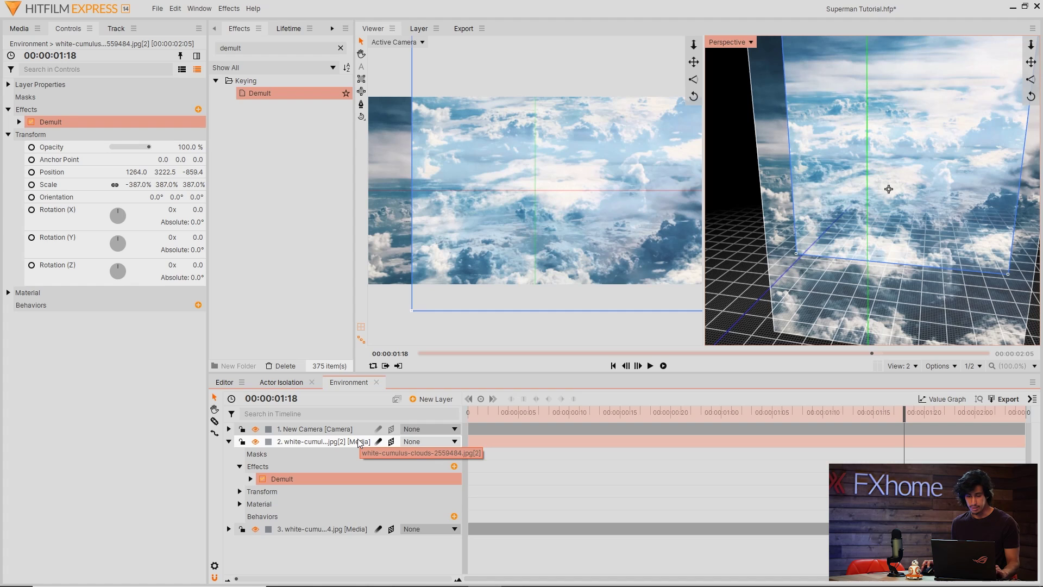
mouse_move(864, 411)
left_mouse_down()
mouse_move(763, 431)
mouse_move(1007, 412)
left_mouse_up()
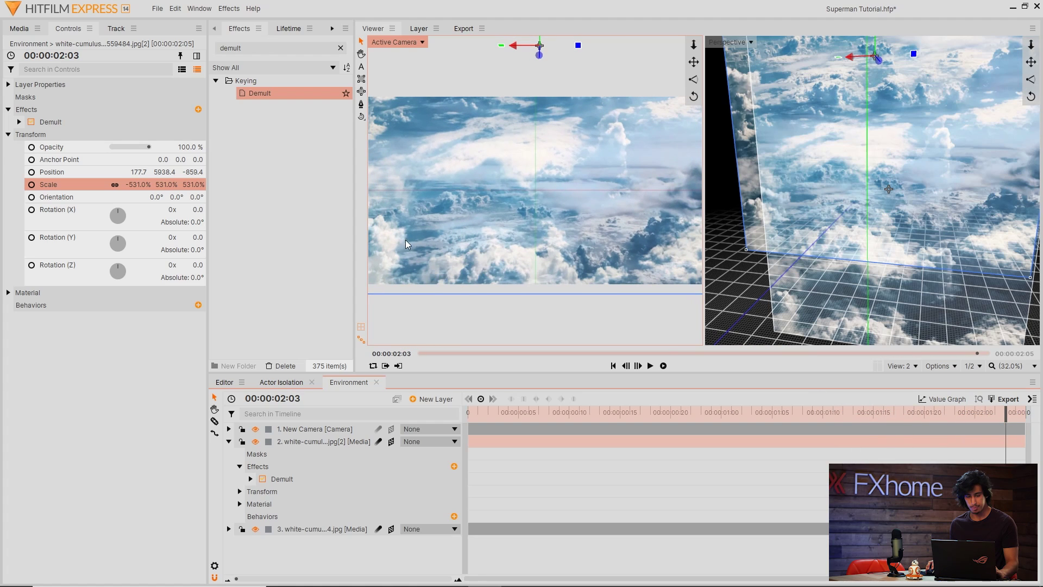
left_click_drag(870, 411, 1007, 412)
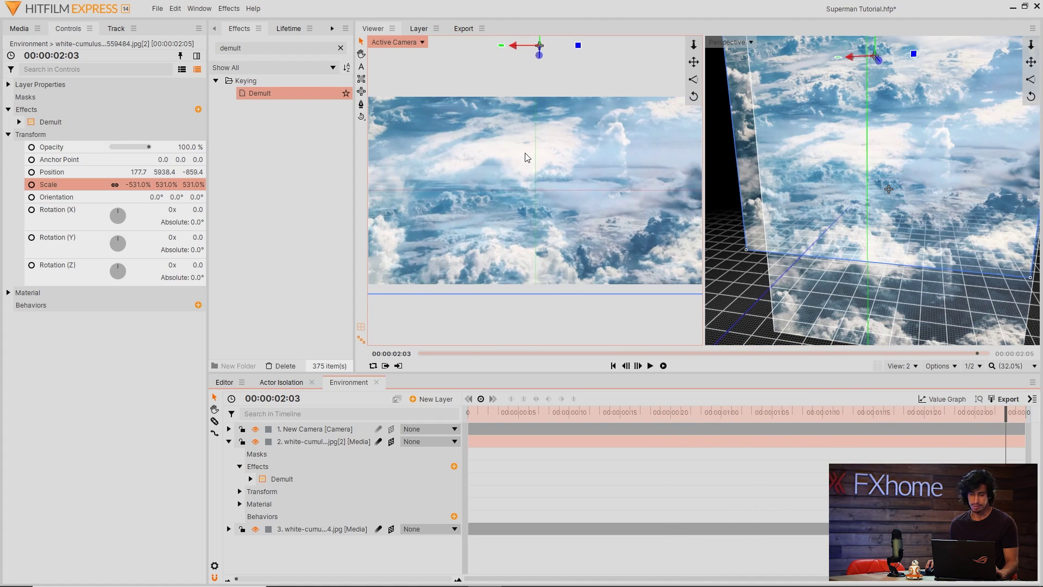
- Draw a closed Bezier mask around the duplicate cloud layer in the viewer
key("Right")
left_click(326, 441)
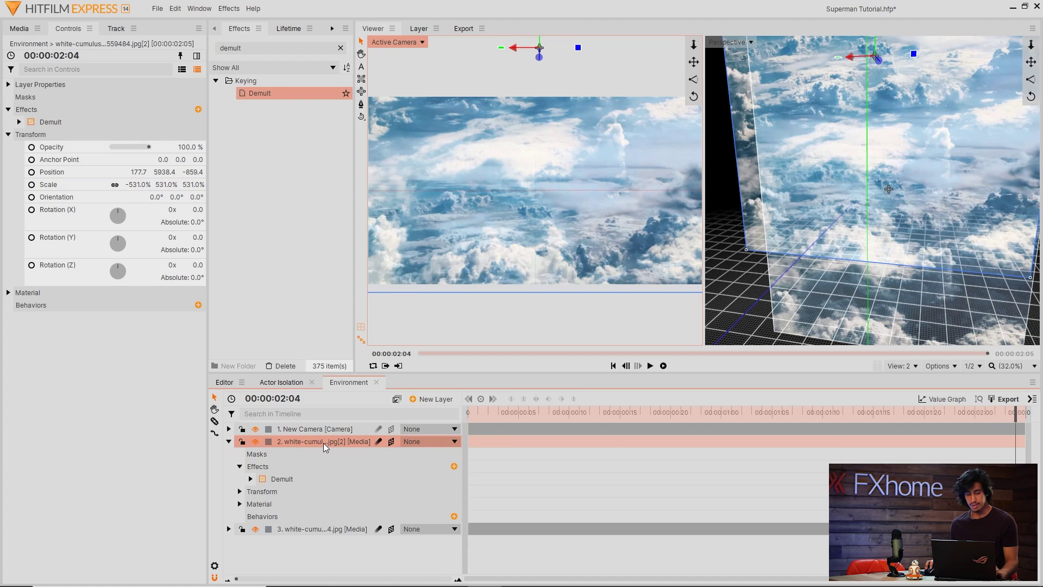
left_click(480, 145)
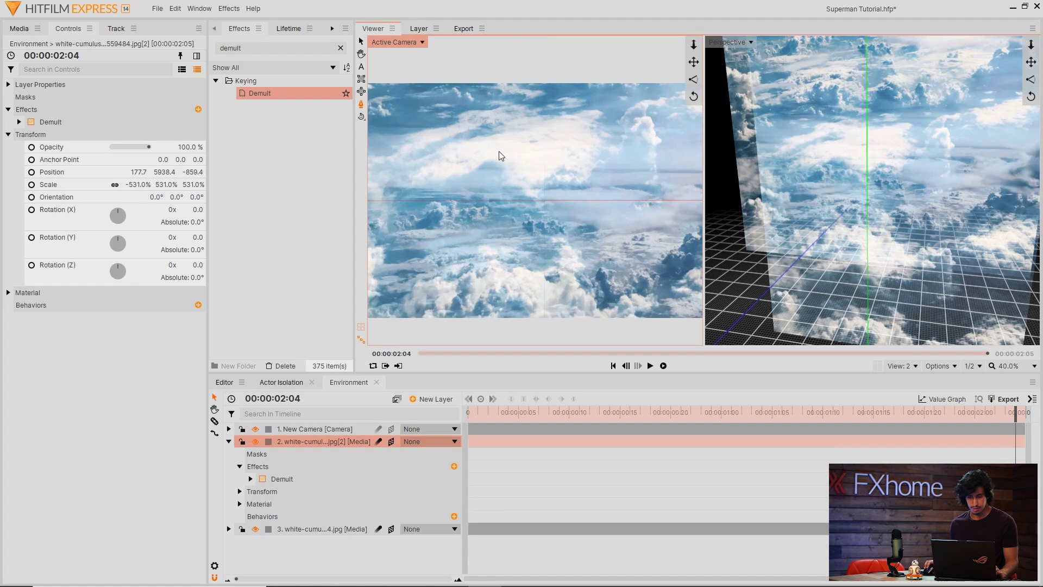
scroll(500, 153, "down", 1)
scroll(504, 158, "down", 2)
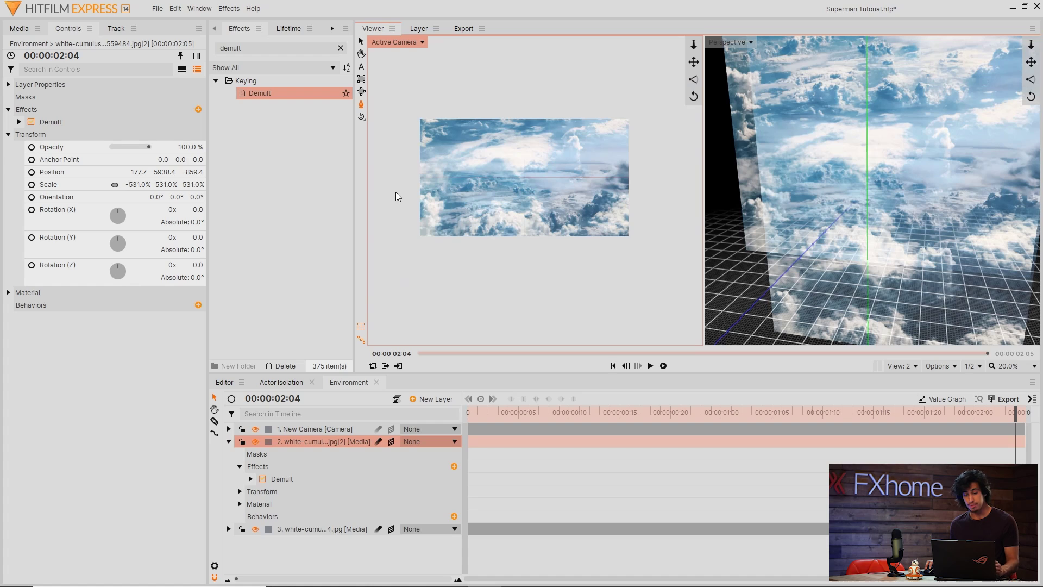
mouse_move(395, 191)
left_mouse_down()
mouse_move(543, 193)
mouse_move(586, 182)
left_mouse_up()
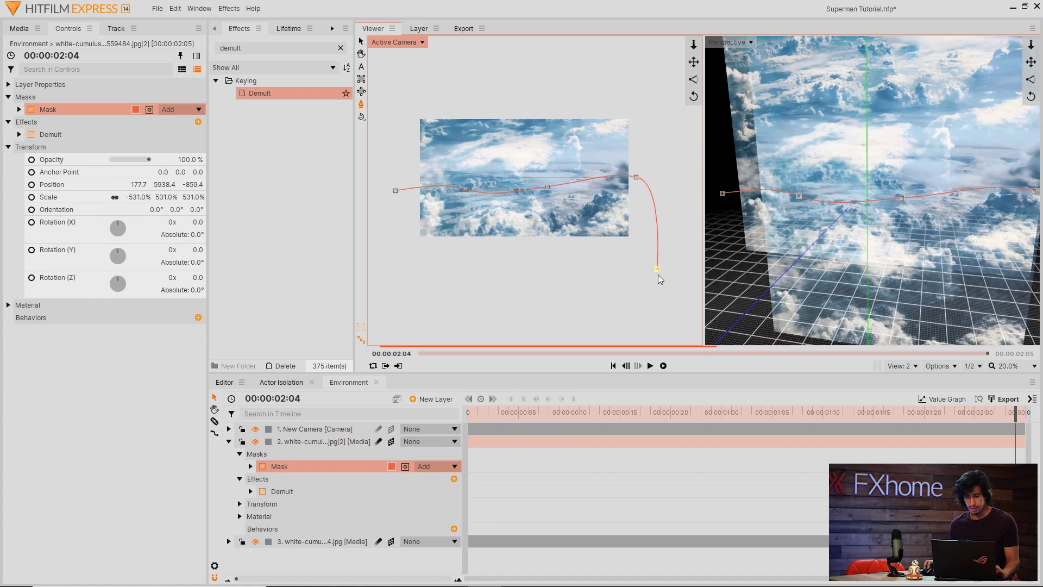
left_click(394, 195)
left_click(359, 42)
left_click(526, 94)
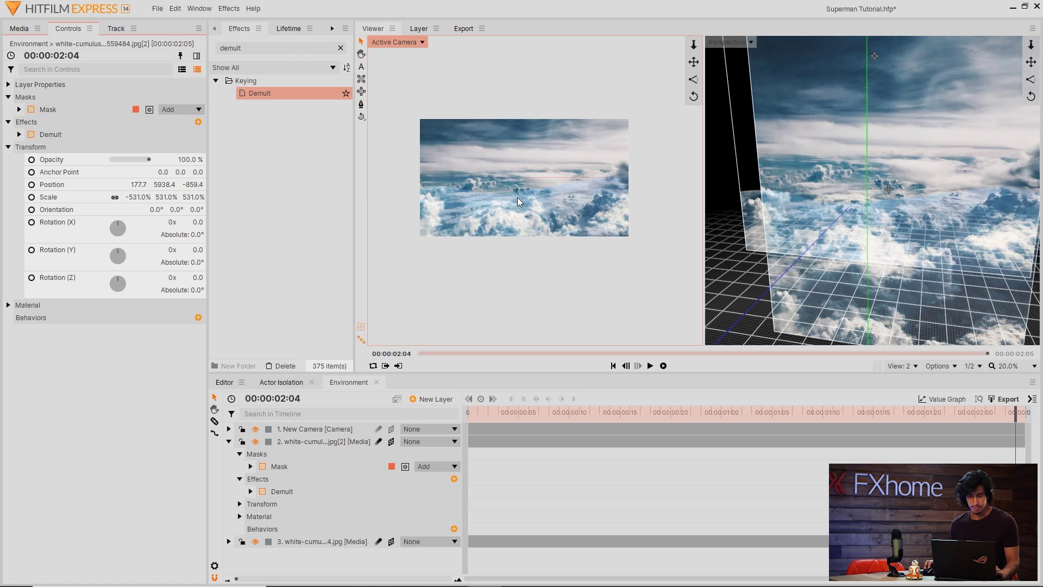
scroll(514, 214, "up", 1)
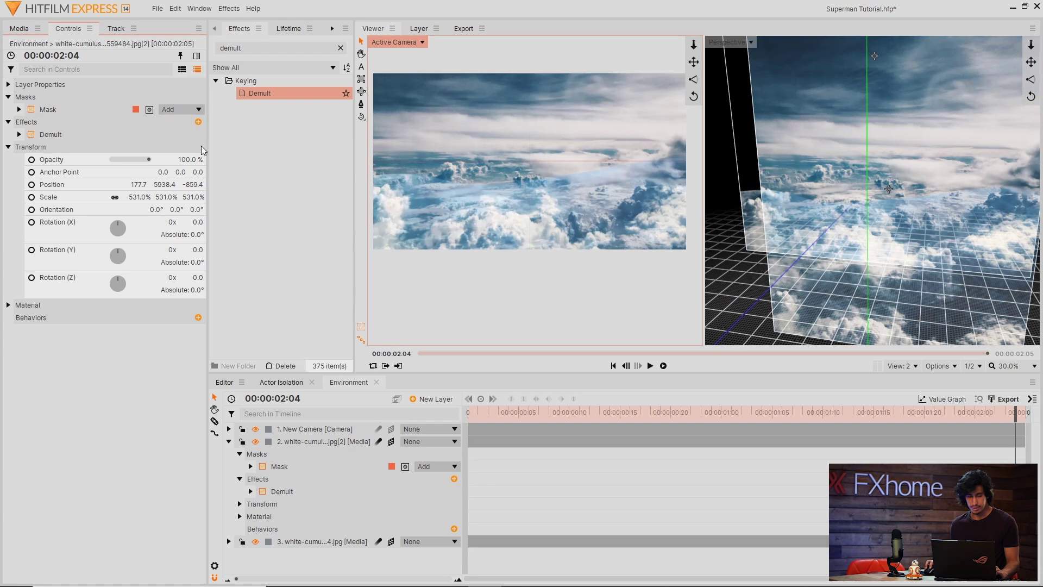
- Feather the mask edge to 355 px and preview a later frame
left_click(18, 109)
left_click_drag(180, 160, 204, 161)
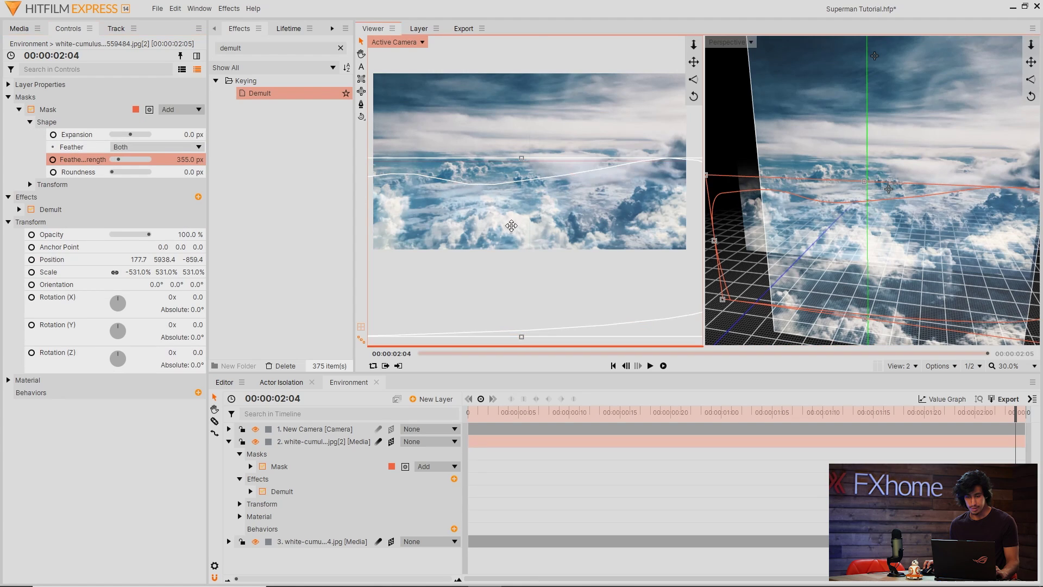
left_click_drag(183, 159, 364, 336)
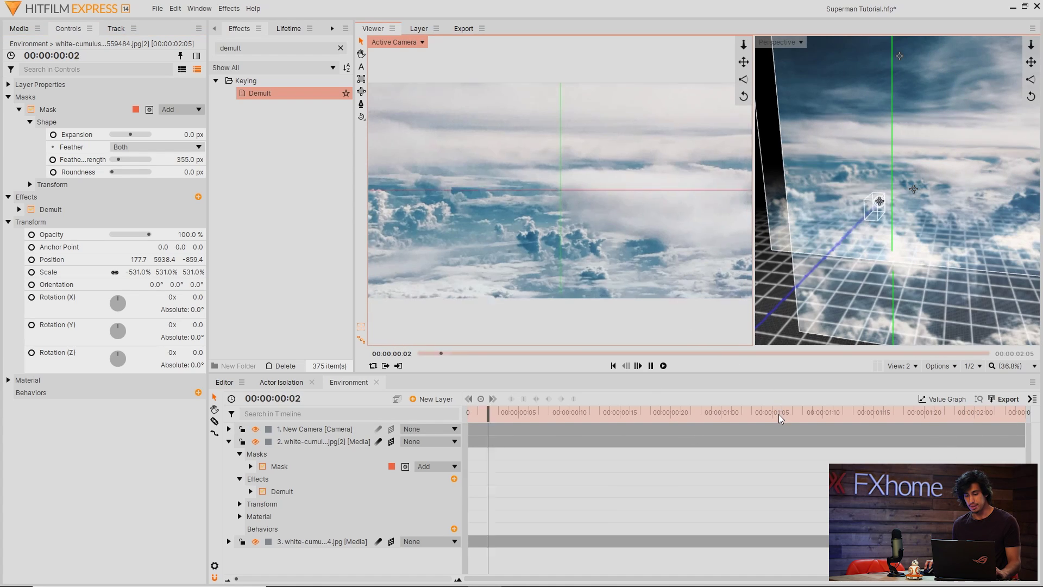
mouse_move(779, 414)
left_mouse_down()
mouse_move(946, 451)
mouse_move(828, 459)
mouse_move(1017, 451)
left_mouse_up()
- Apply Curves to the duplicate cloud layer and pull the curve down for darker, contrastier clouds
double_click(236, 48)
type("curves")
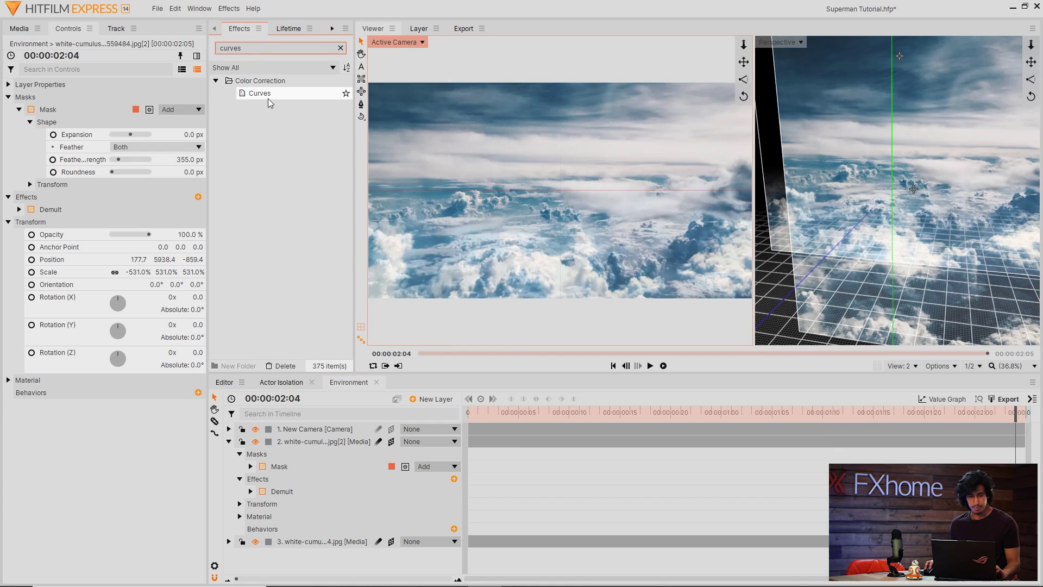
left_click(268, 95)
left_click_drag(45, 208, 47, 210)
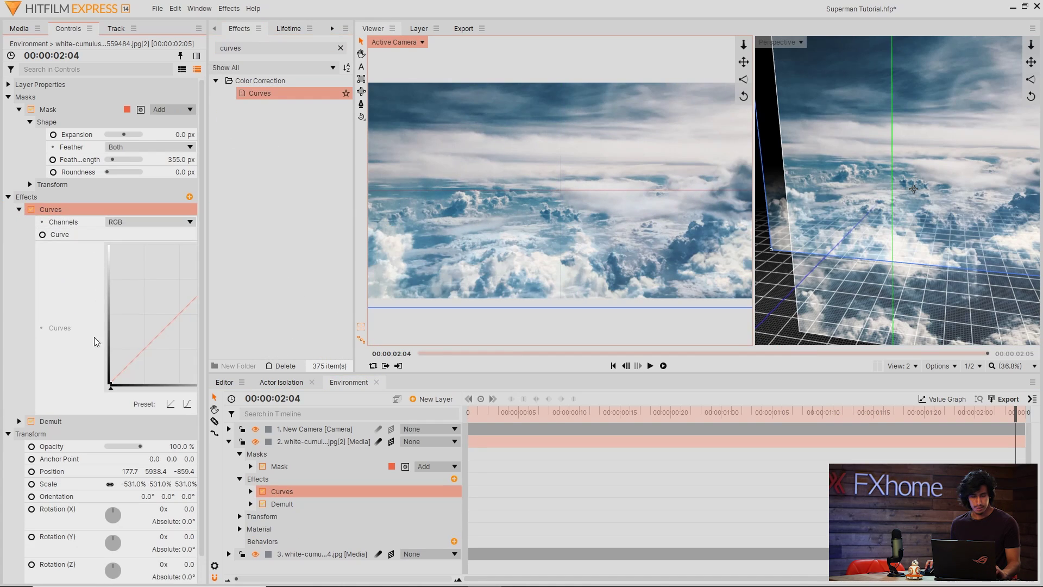
left_click_drag(128, 364, 146, 376)
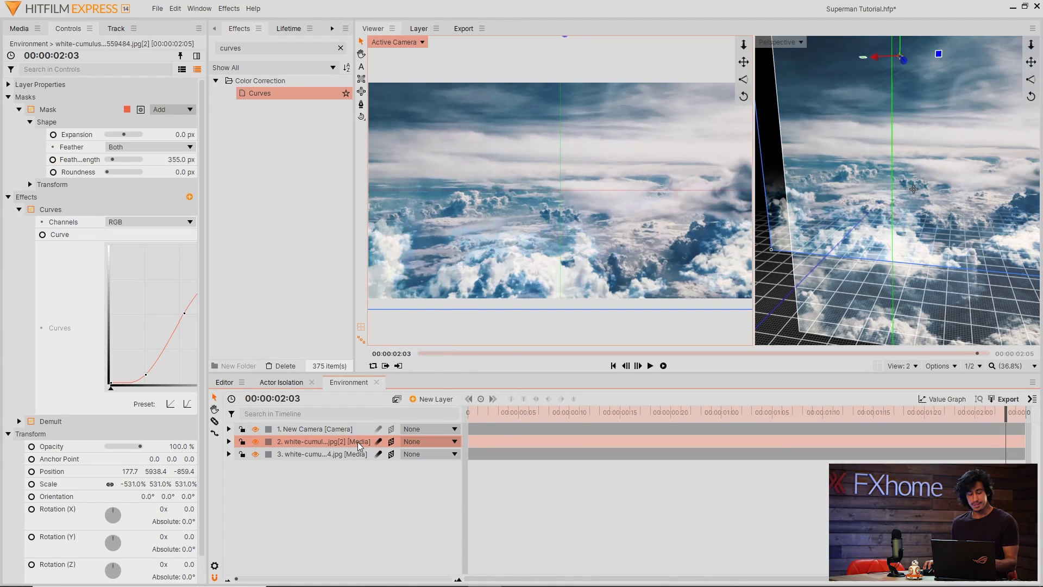
- Undo an accidental duplicate of the second cloud layer
right_click(358, 442)
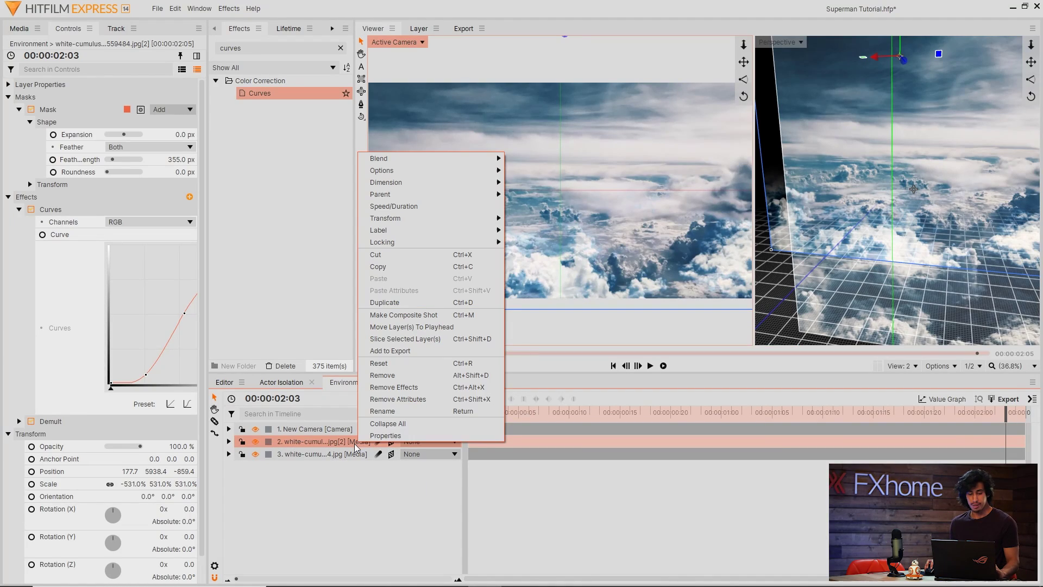
left_click(427, 301)
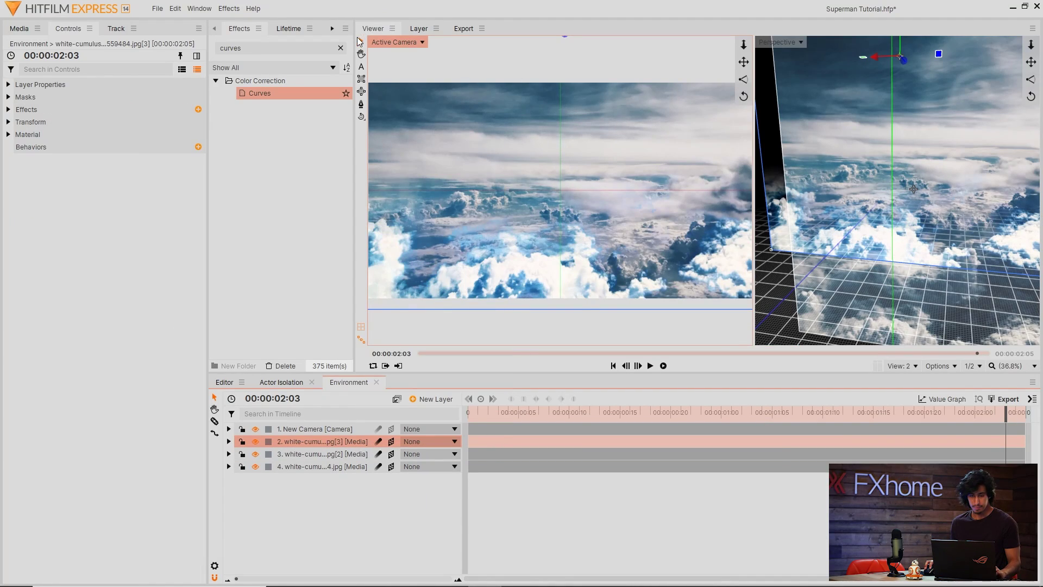
key("Delete")
left_click(265, 51)
type("a")
type("sat")
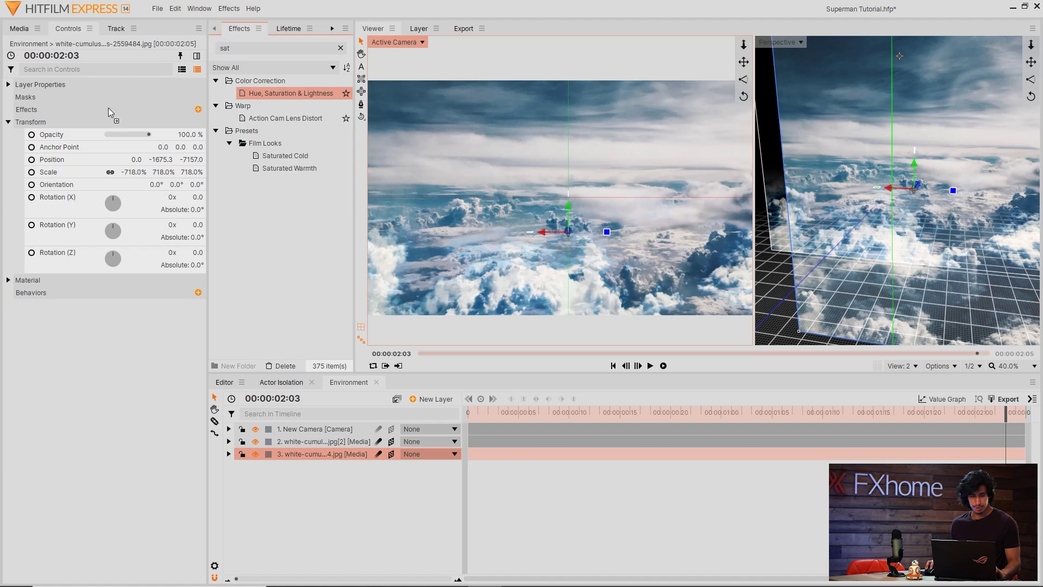
- Add Hue, Saturation & Lightness to the second cloud layer with Saturation lowered to -70
left_click(293, 444)
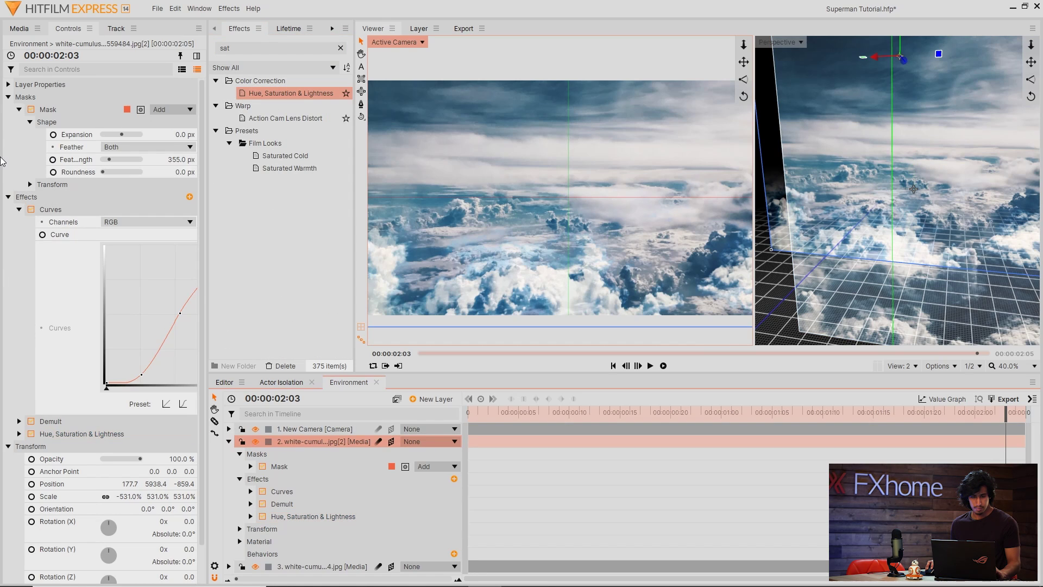
left_click(19, 110)
left_click(18, 135)
left_click(19, 159)
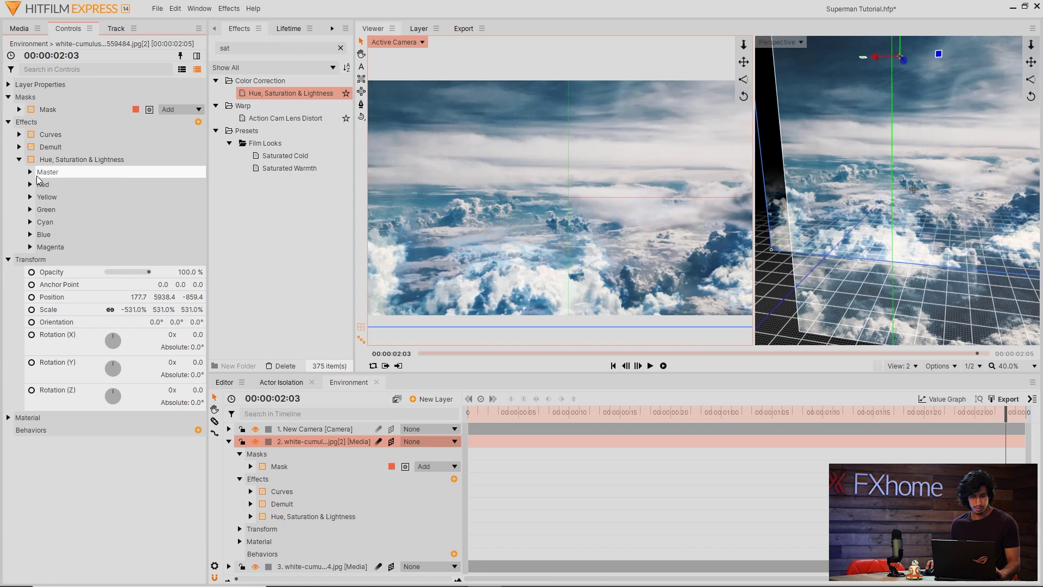
left_click_drag(117, 196, 122, 199)
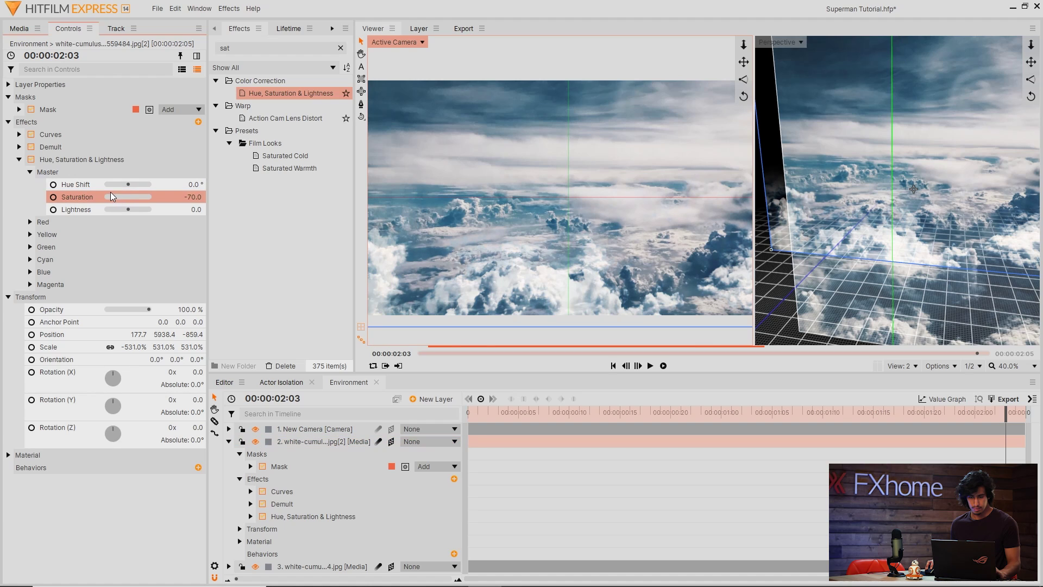
- Duplicate the desaturated cloud layer and slide the copy sideways in 3D space
right_click(305, 444)
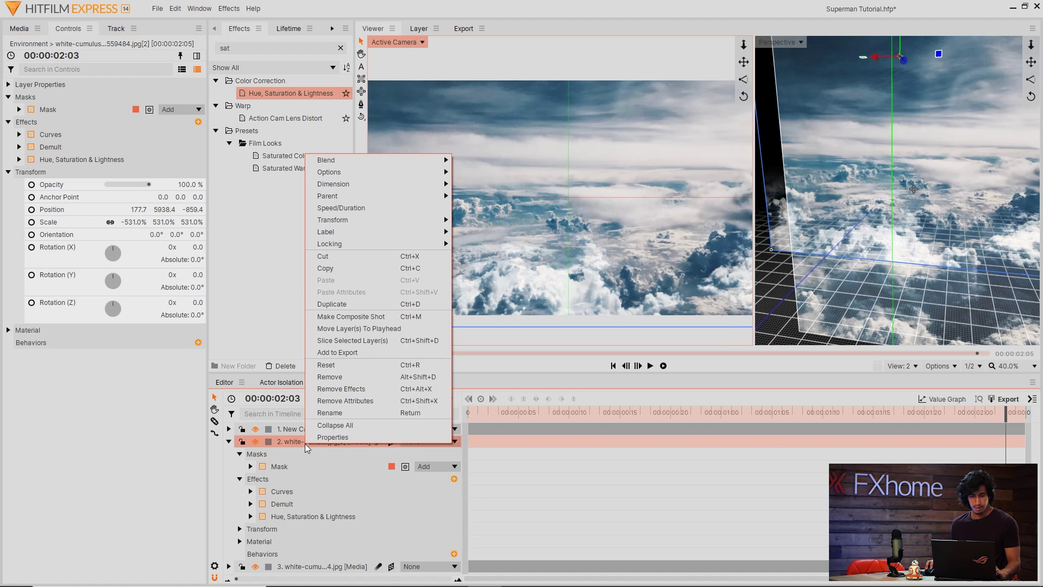
left_click(360, 303)
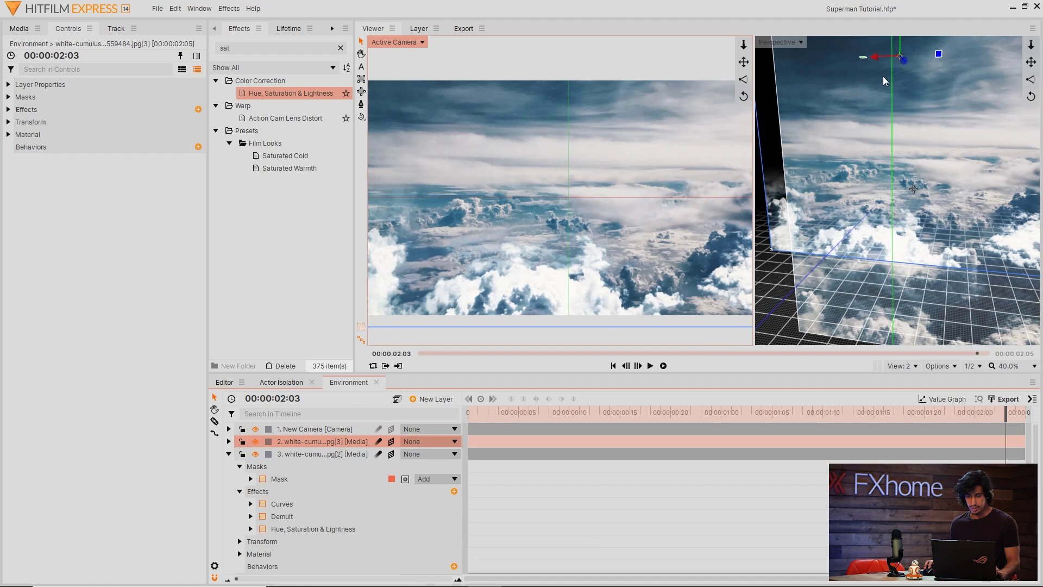
left_click(902, 65)
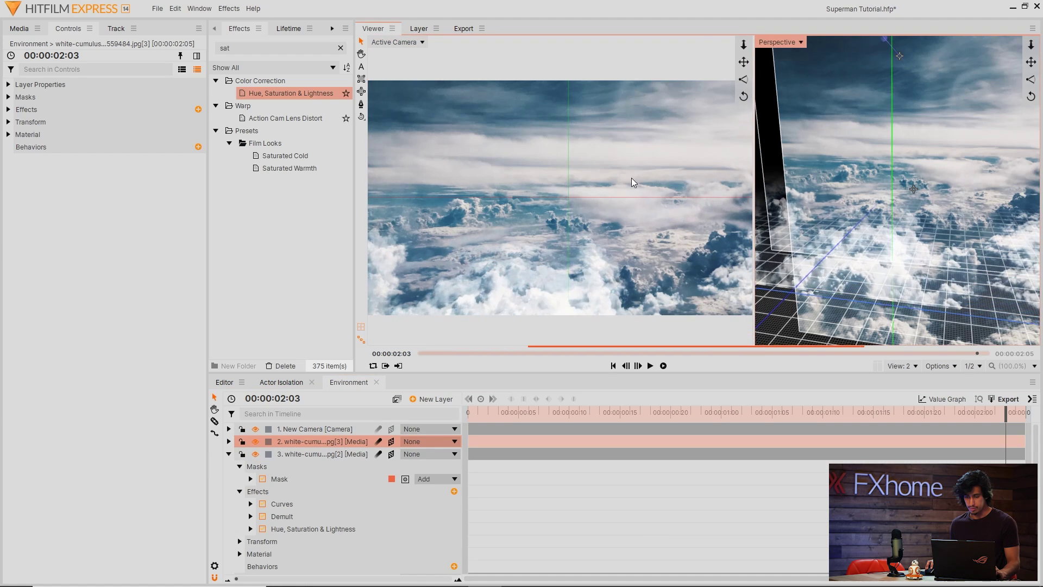
mouse_move(866, 198)
left_mouse_down()
mouse_move(872, 45)
mouse_move(892, 91)
left_mouse_up()
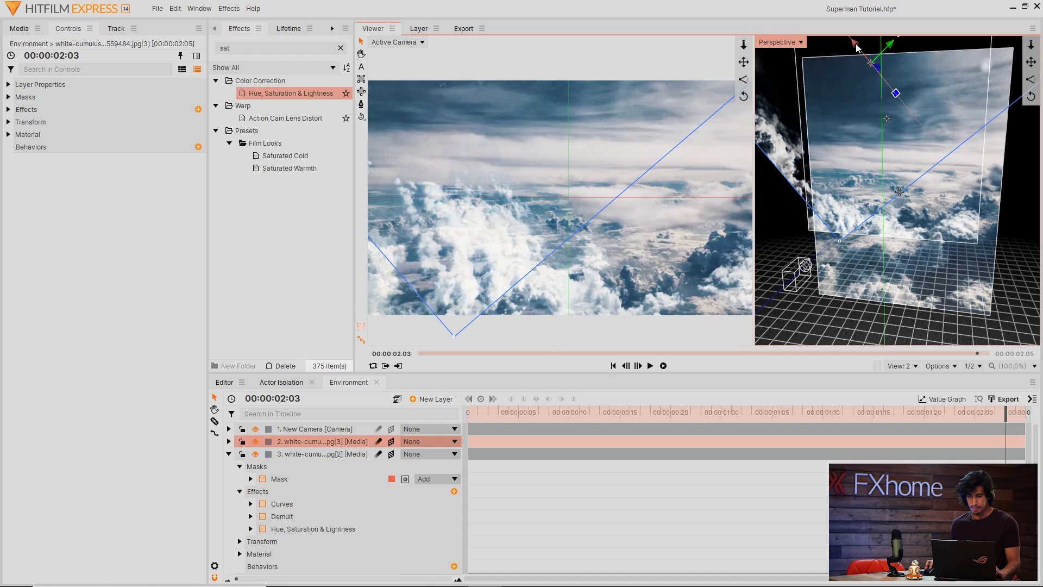
left_click_drag(858, 48, 870, 62)
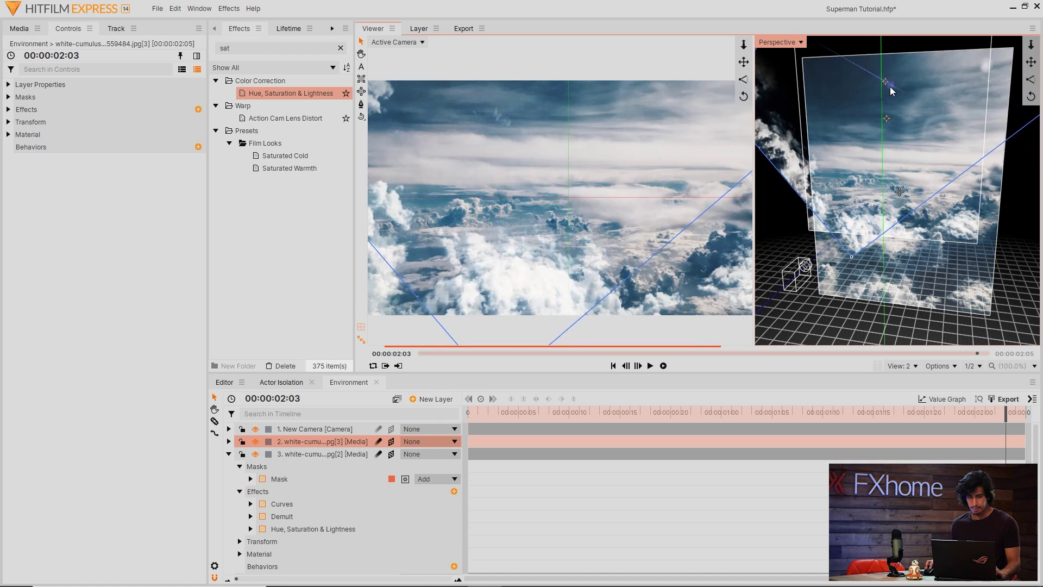
- Make another cloud copy, shift it left and reposition the top copy in space
key("ctrl+v")
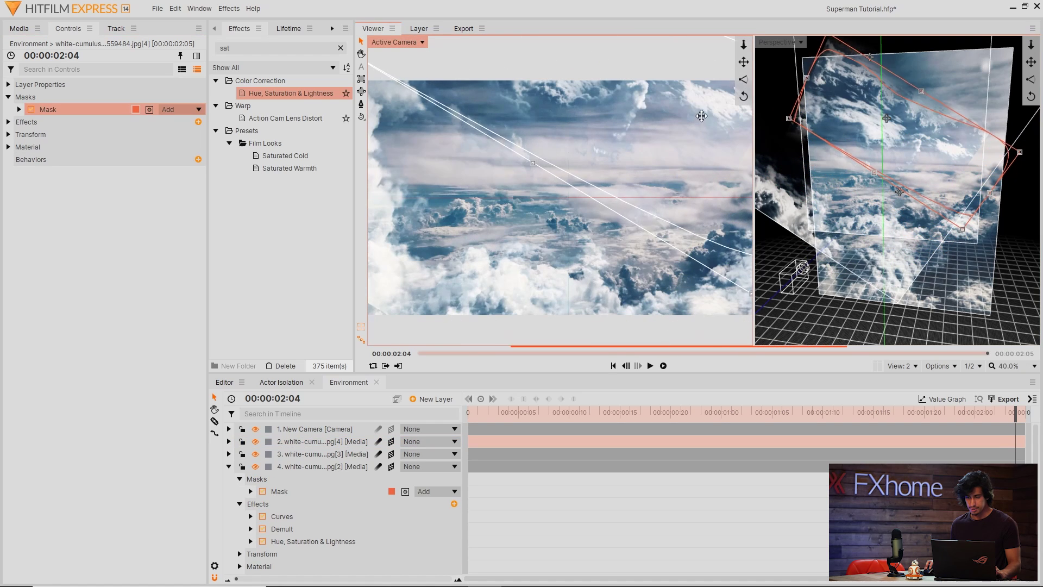
left_click_drag(702, 112, 521, 113)
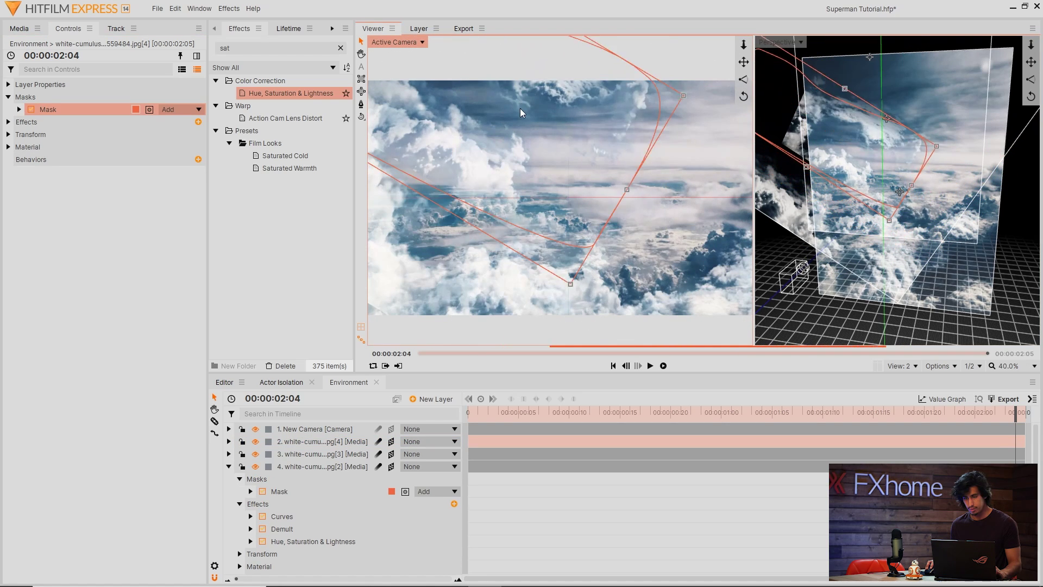
left_click(947, 113)
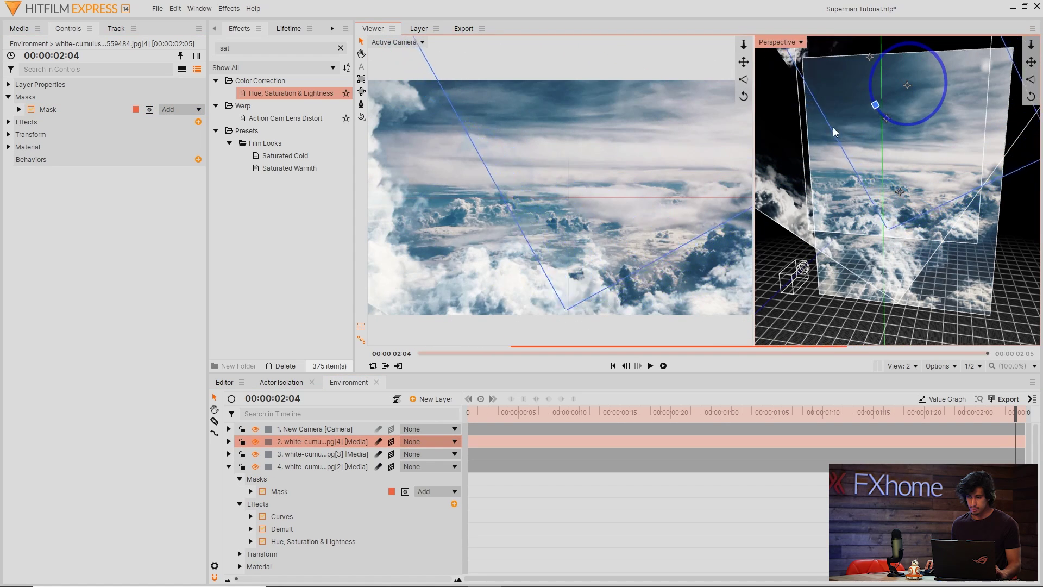
mouse_move(832, 129)
left_mouse_down()
mouse_move(897, 87)
mouse_move(870, 231)
left_mouse_up()
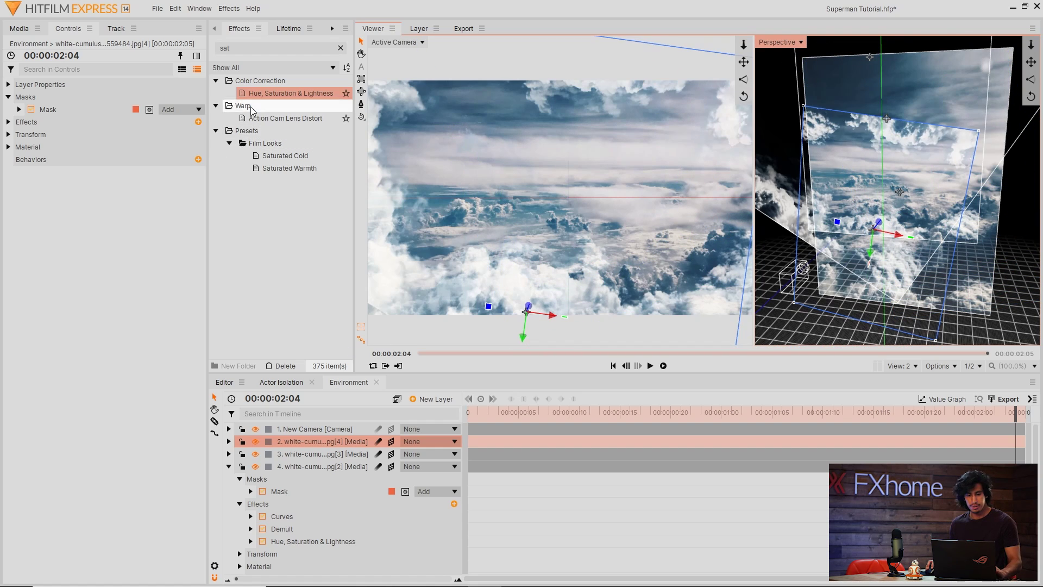
- Apply a Diffuse effect to the top cloud layer and expand its Radius and Opacity settings
left_click(245, 48)
key("ctrl+a")
type("diffuse")
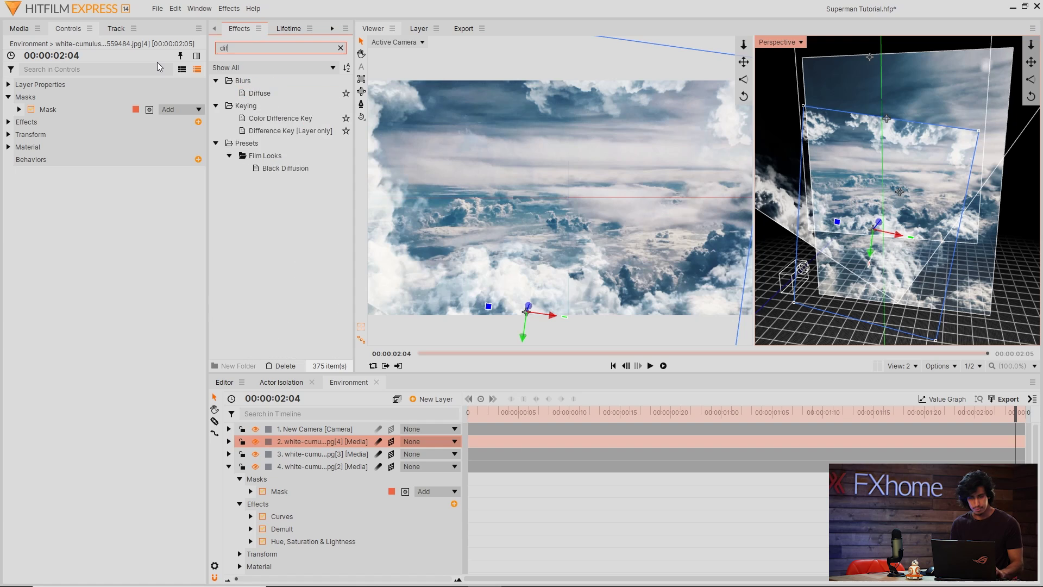
double_click(259, 94)
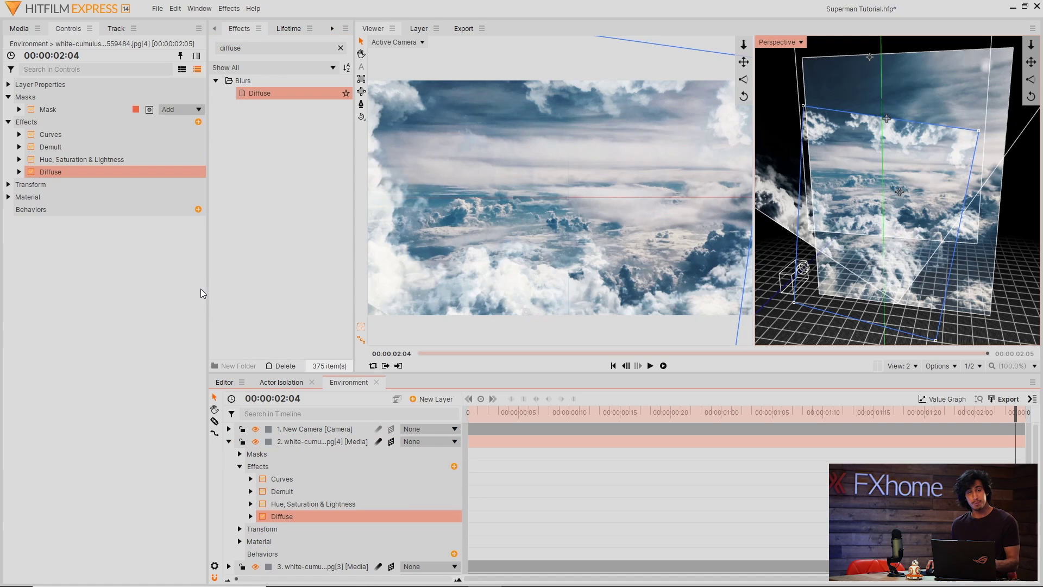
left_click(19, 172)
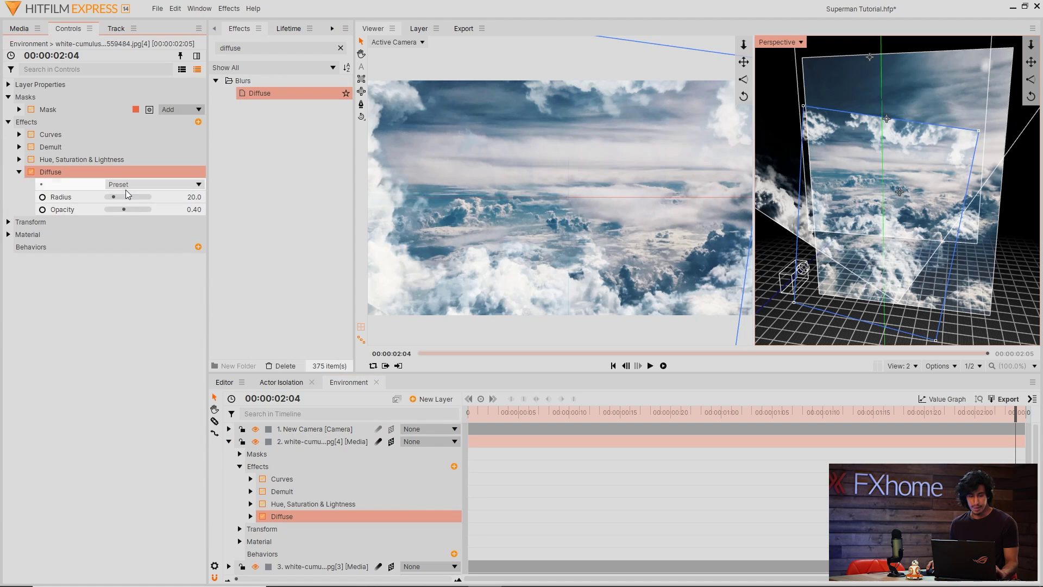
left_click(119, 197)
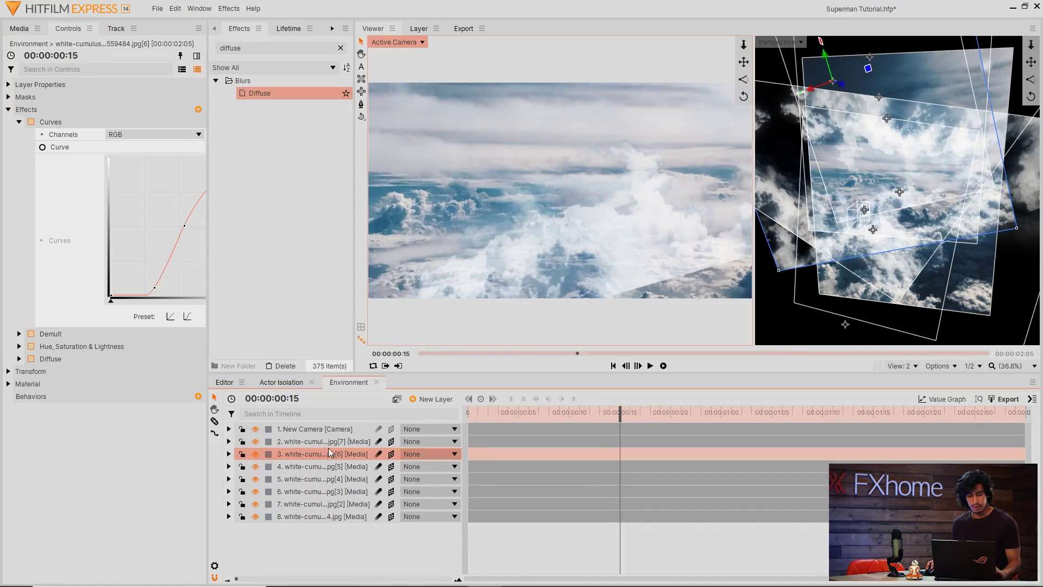
- Add a second mask to the top cloud copy, contract it 131 px, set Intersect and raise feather
left_click(330, 443)
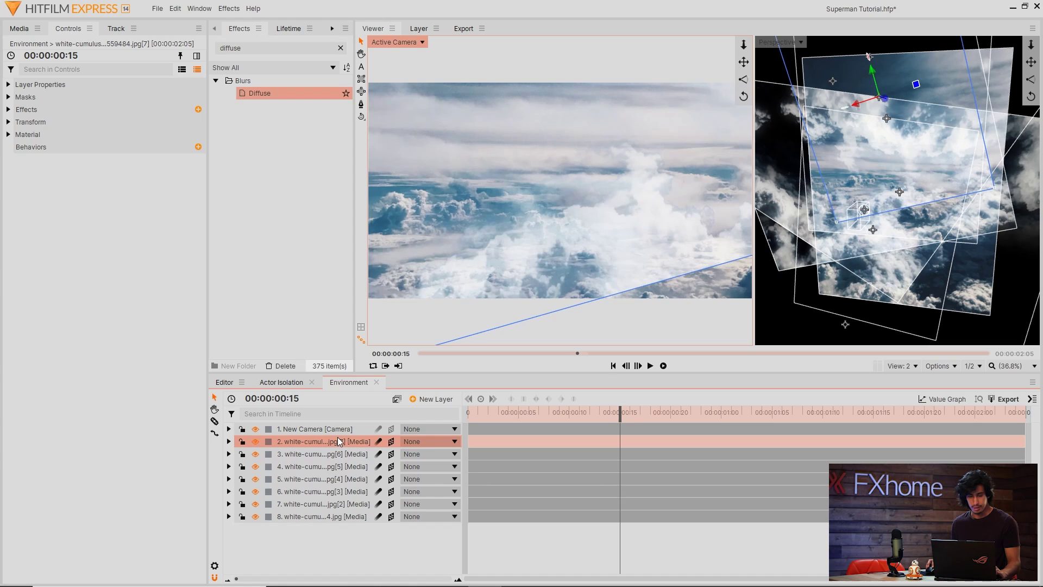
double_click(363, 83)
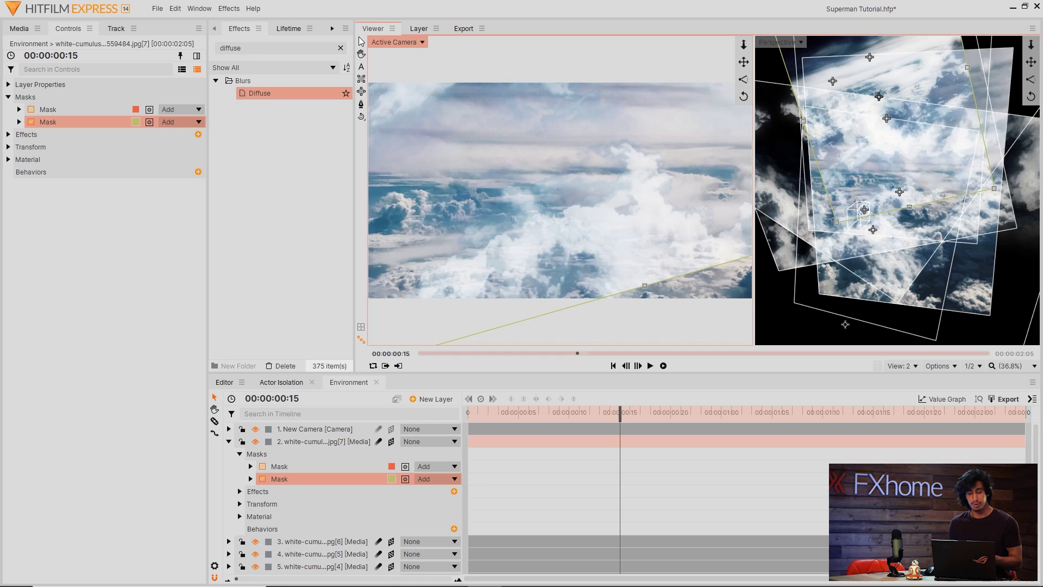
left_click(19, 121)
left_click(78, 172)
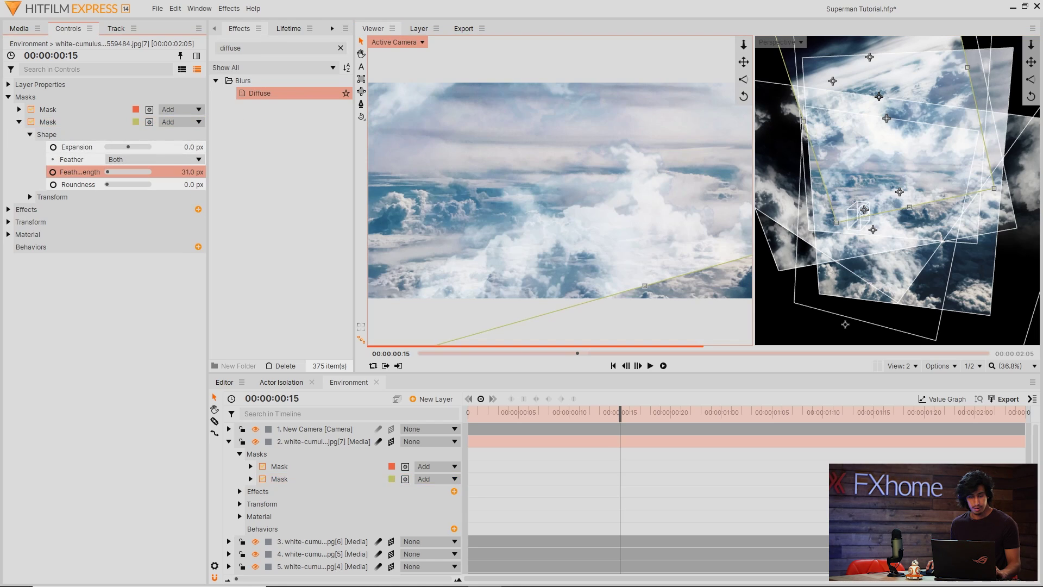
left_click_drag(192, 147, 186, 147)
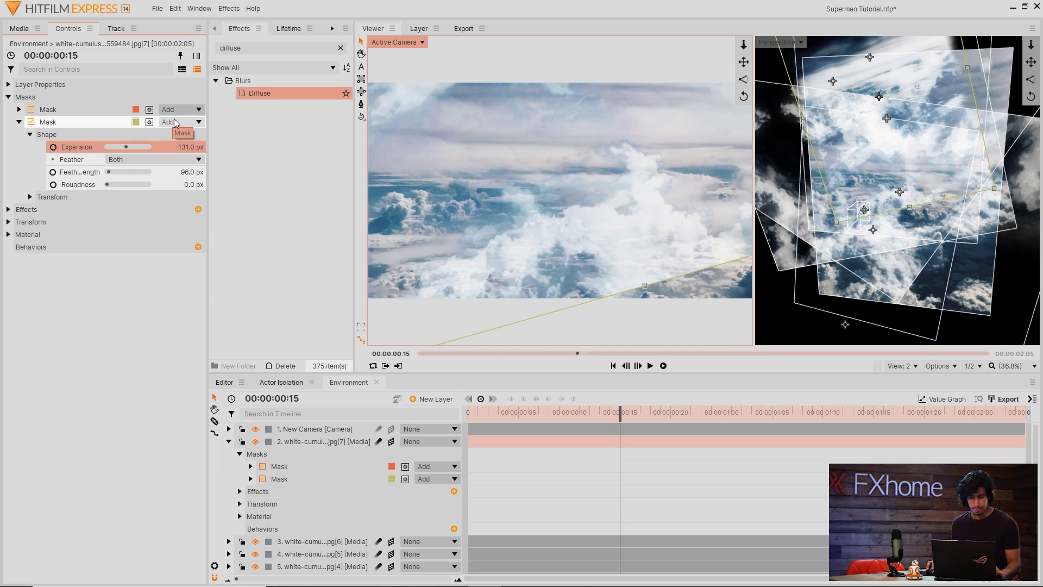
left_click(178, 122)
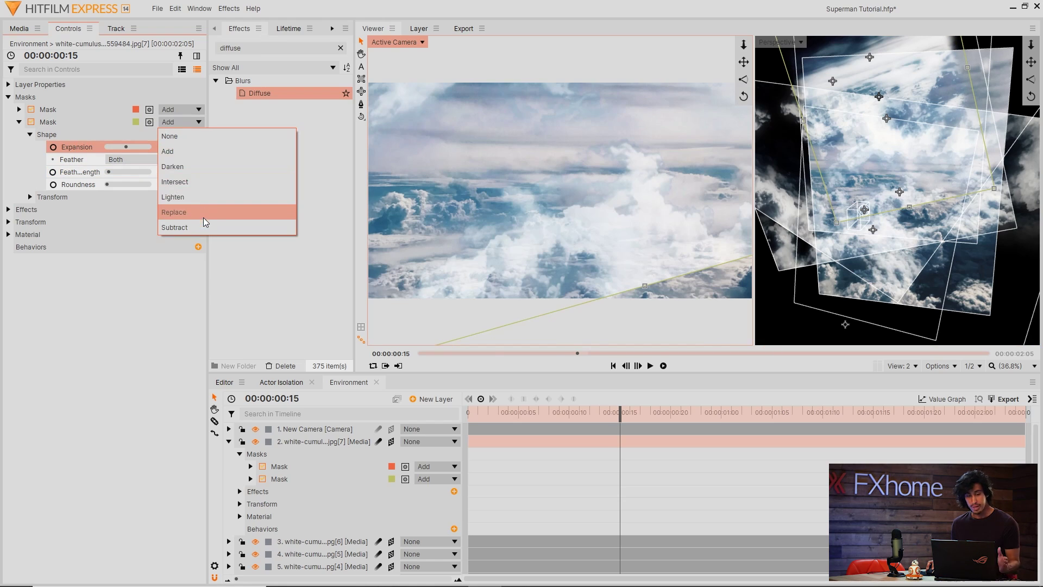
left_click(175, 182)
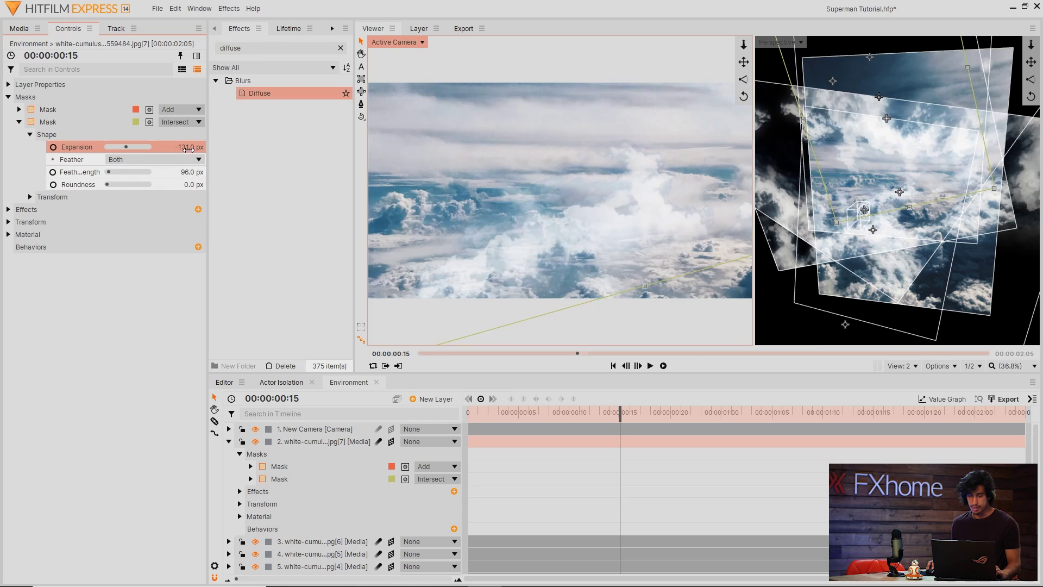
left_click_drag(191, 174, 207, 174)
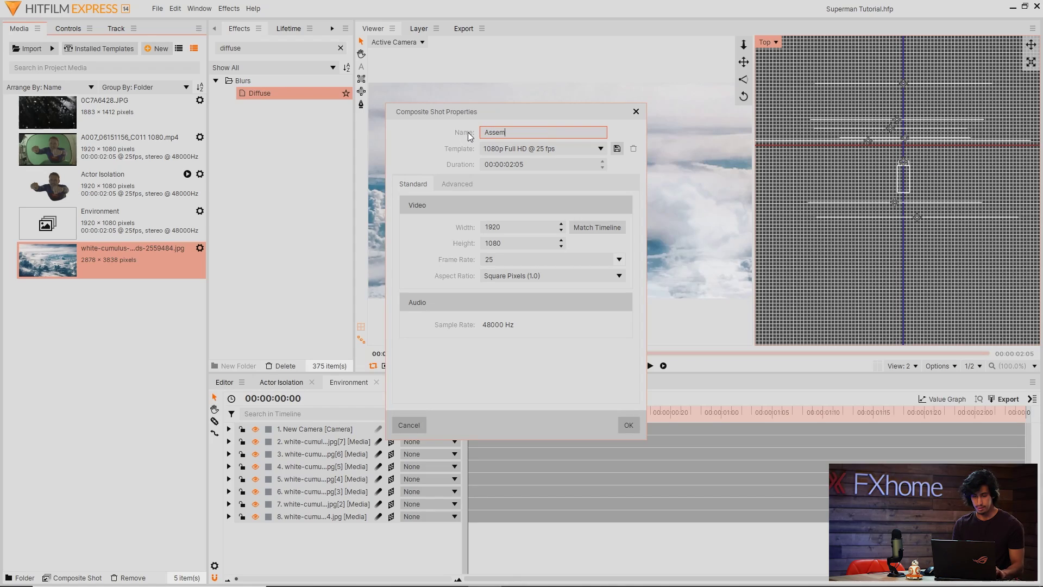
- Create the Assembly shot with Actor Isolation stacked above the Environment composite
key("Return")
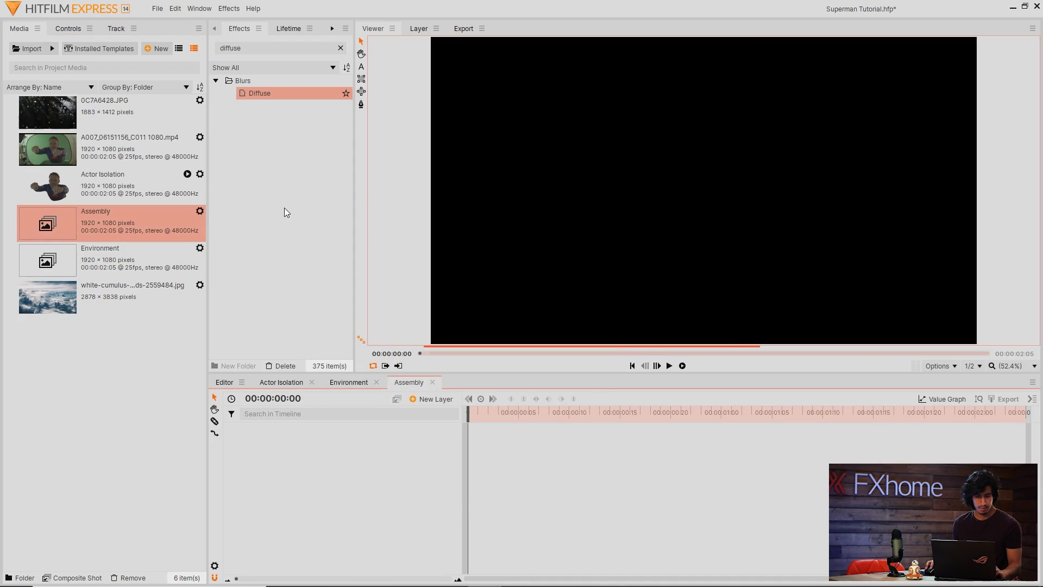
mouse_move(105, 265)
left_mouse_down()
mouse_move(240, 379)
mouse_move(291, 451)
left_mouse_up()
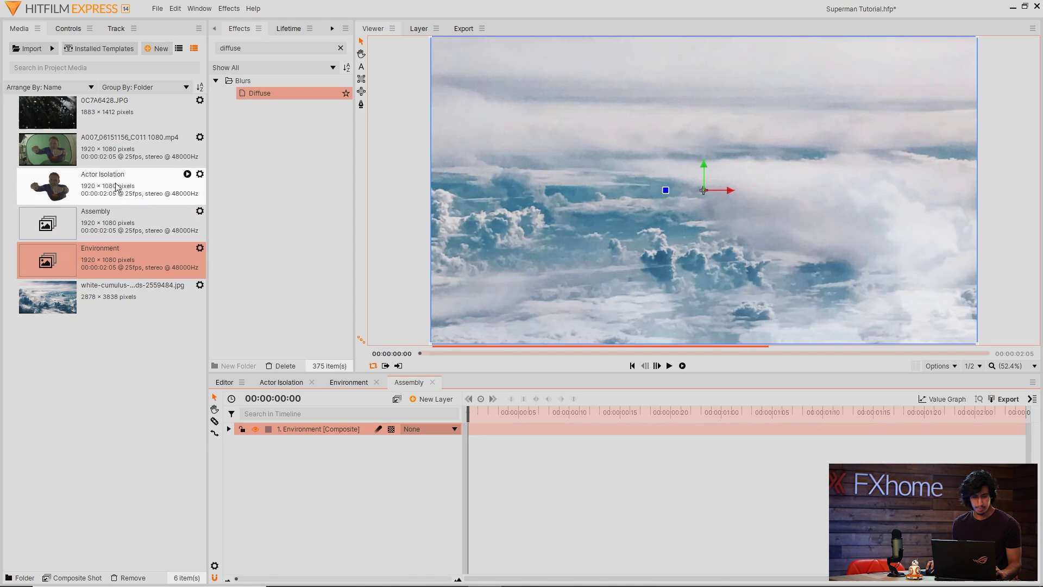
mouse_move(103, 184)
left_mouse_down()
mouse_move(139, 211)
mouse_move(319, 428)
left_mouse_up()
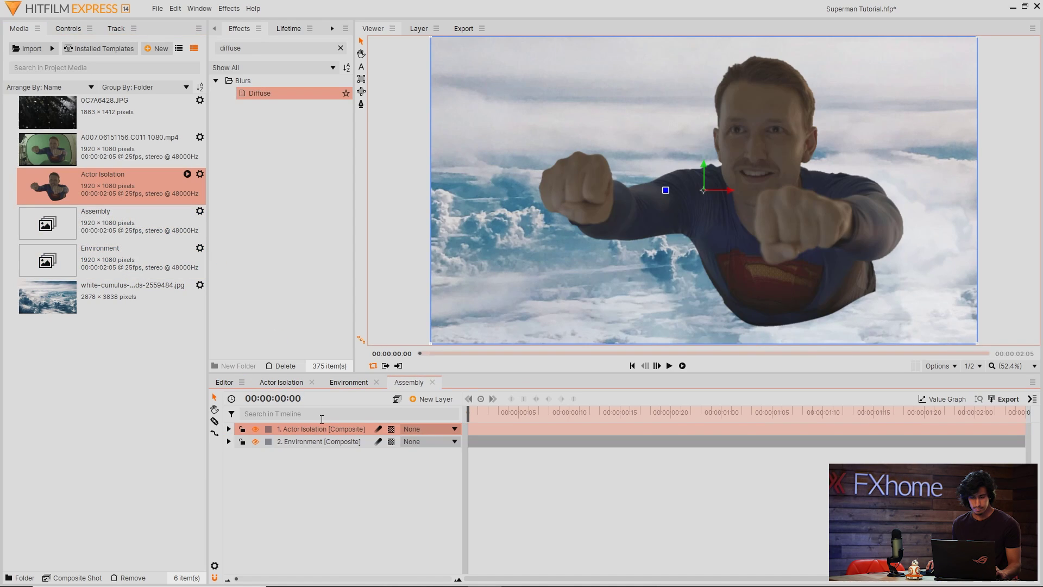
- Pre-render the Environment layer and scrub the shot to check playback
left_click(332, 439)
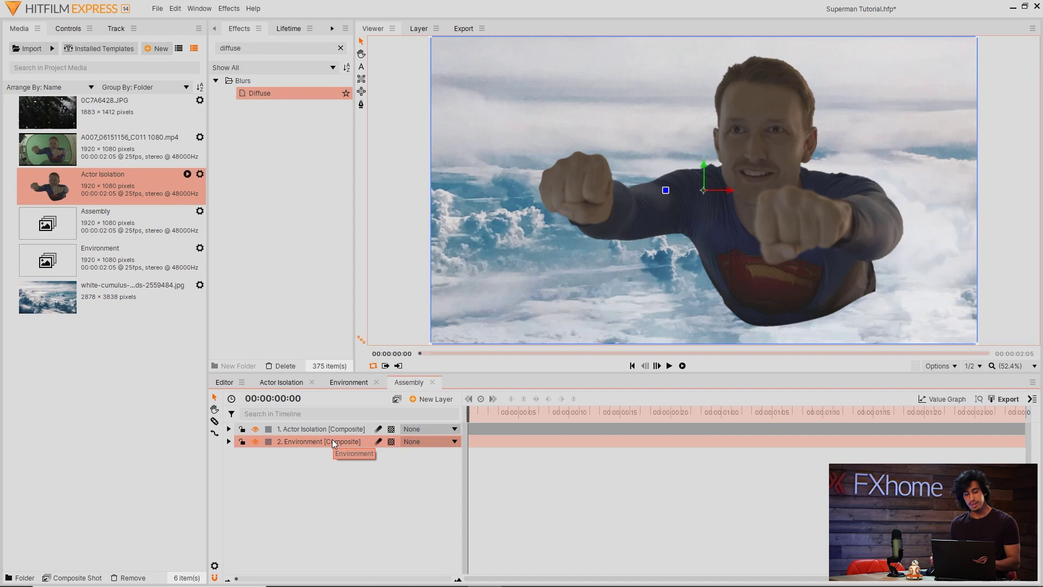
right_click(332, 439)
mouse_move(392, 409)
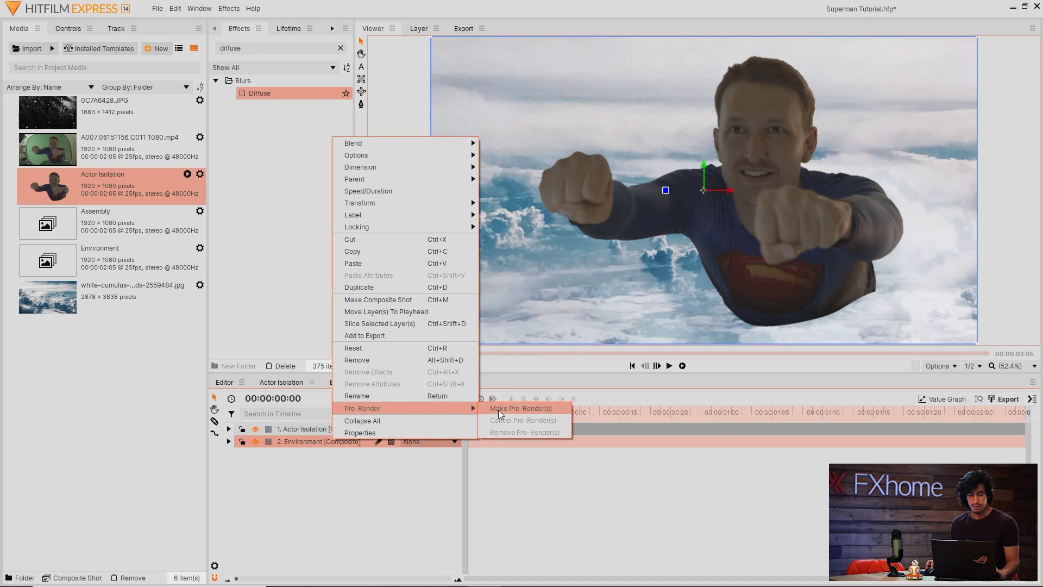
left_click(501, 411)
left_click_drag(505, 413, 822, 412)
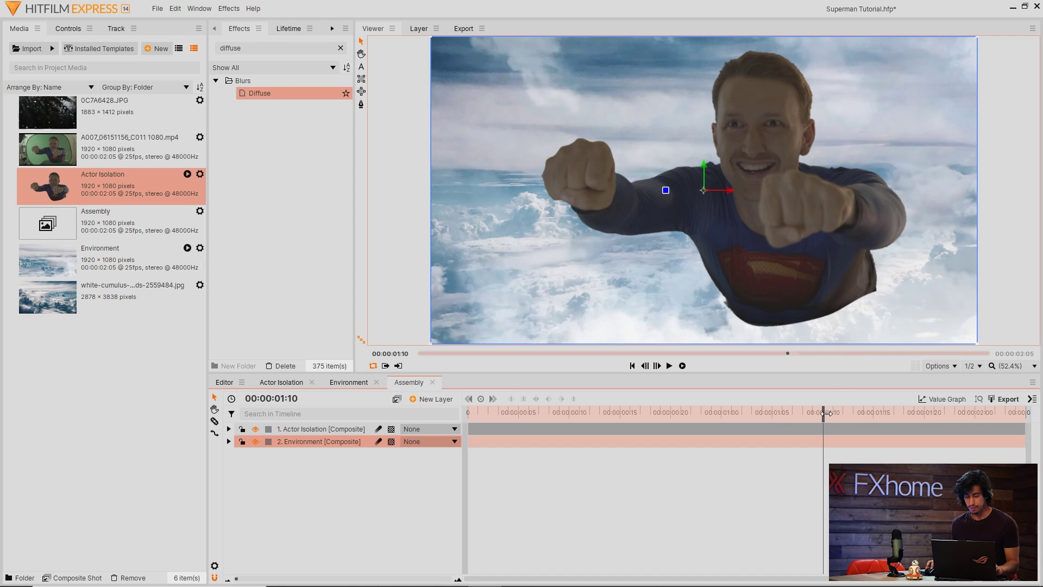
left_click_drag(825, 413, 623, 447)
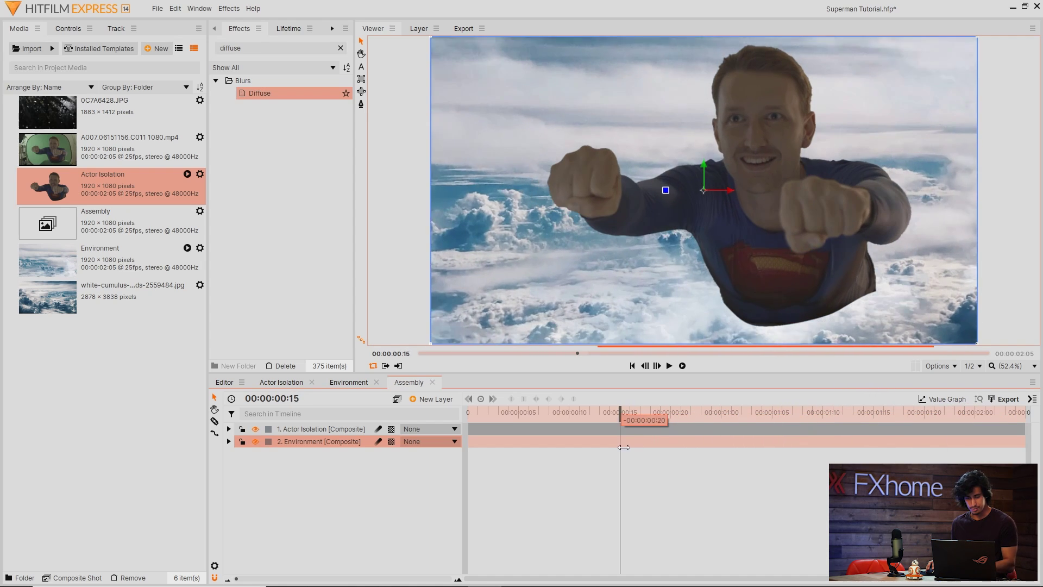
mouse_move(624, 447)
left_mouse_down()
mouse_move(860, 391)
mouse_move(845, 401)
left_mouse_up()
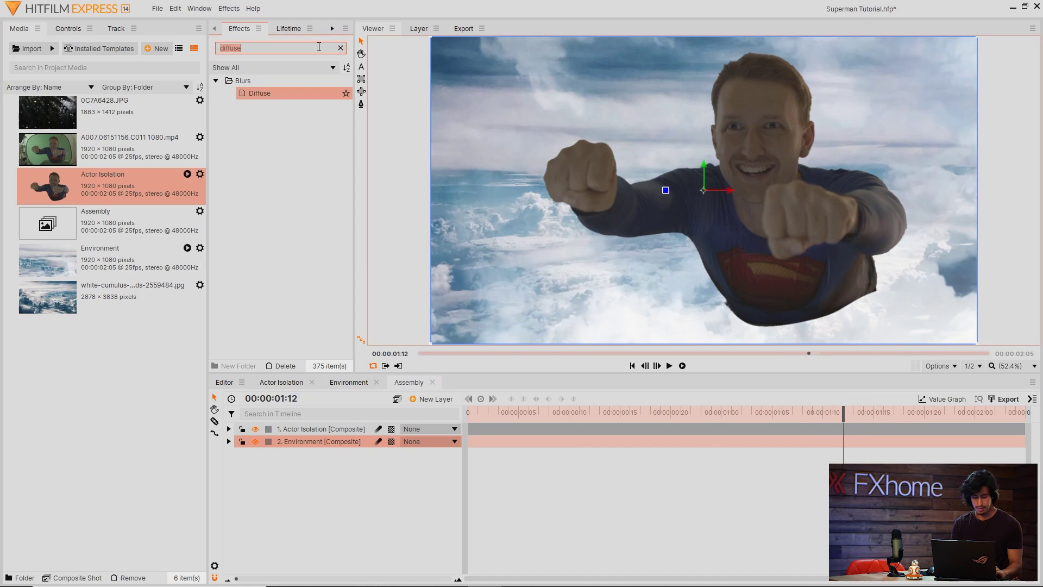
type("lens")
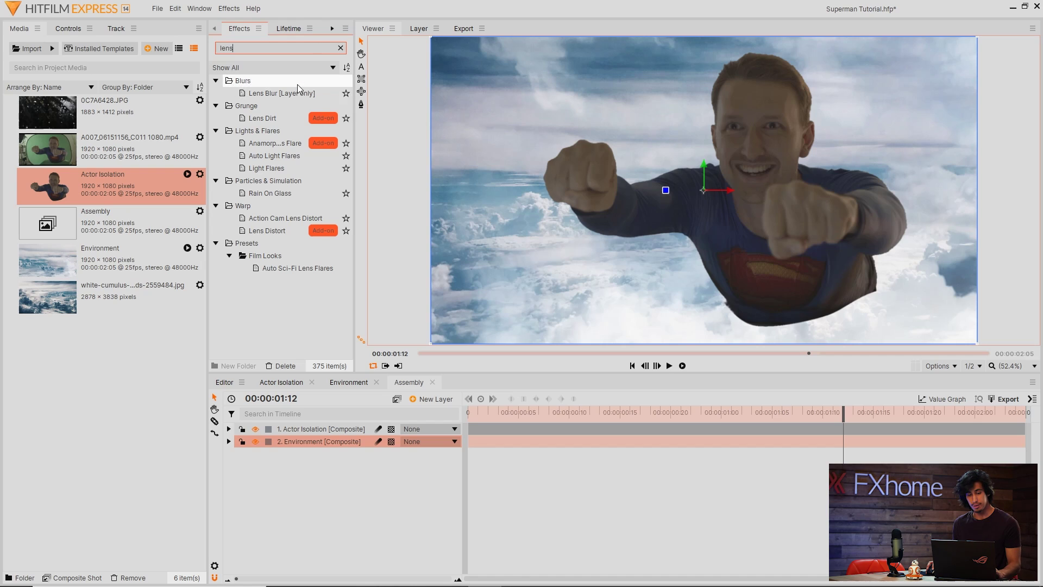
- Apply Lens Blur to the Environment layer with a 25 px radius
left_click_drag(297, 91, 339, 447)
left_click(69, 28)
type("25")
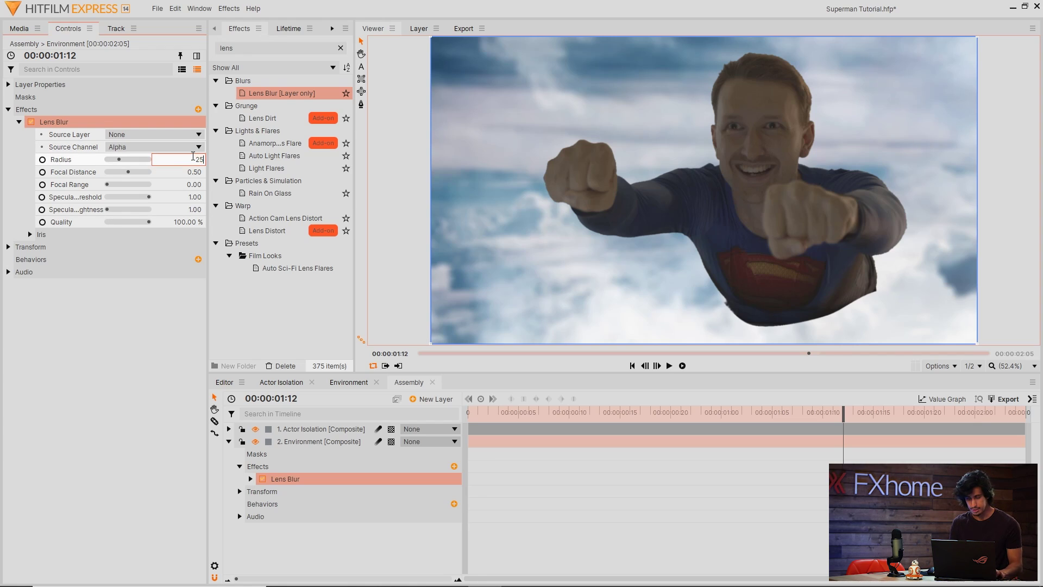
key("Return")
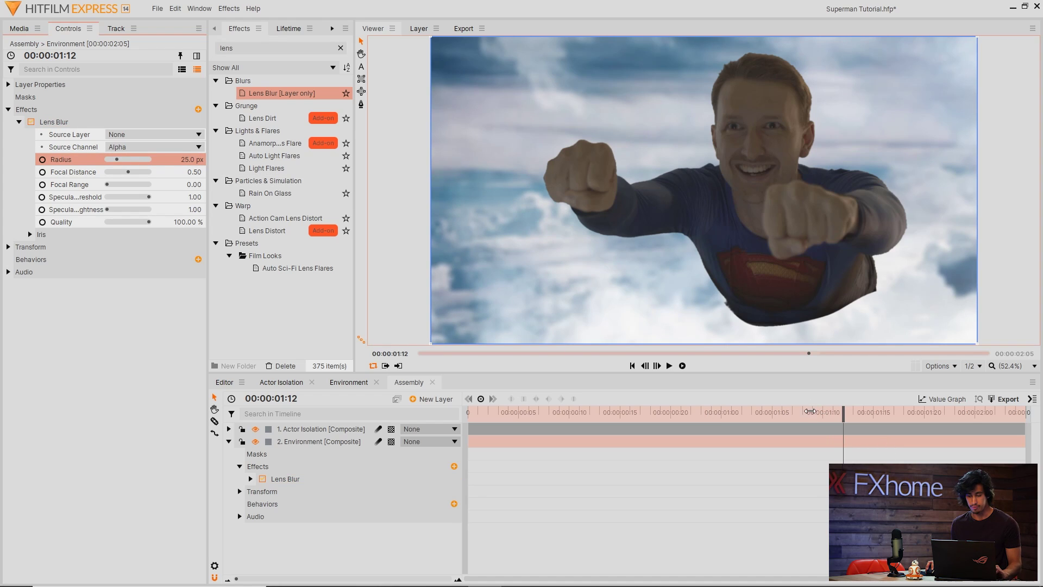
left_click_drag(843, 408, 478, 407)
- Add Zoom Blur at strength -10, centred on the actor's right fist
double_click(277, 47)
type("zoom")
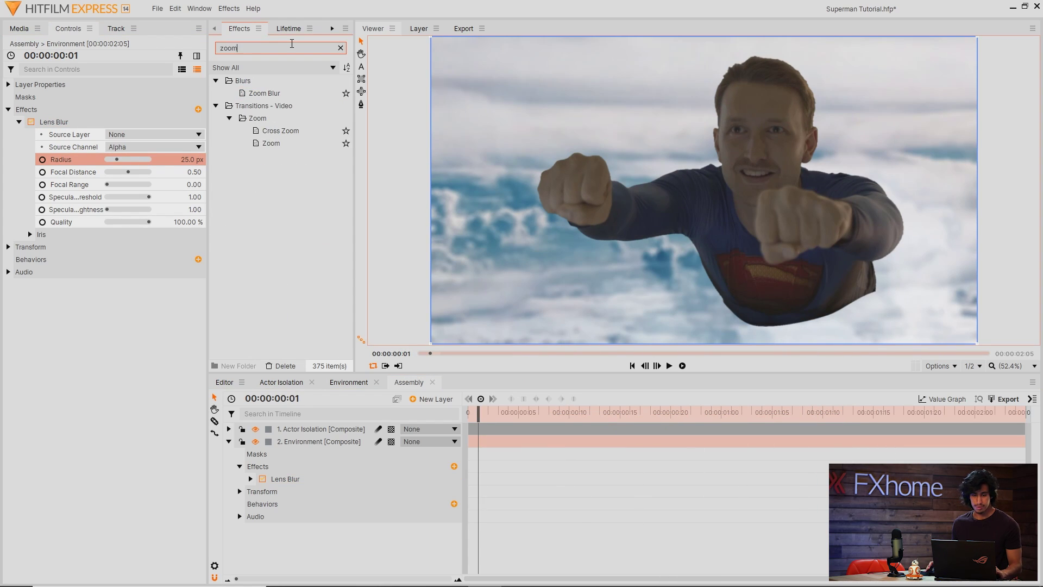
left_click_drag(264, 93, 67, 190)
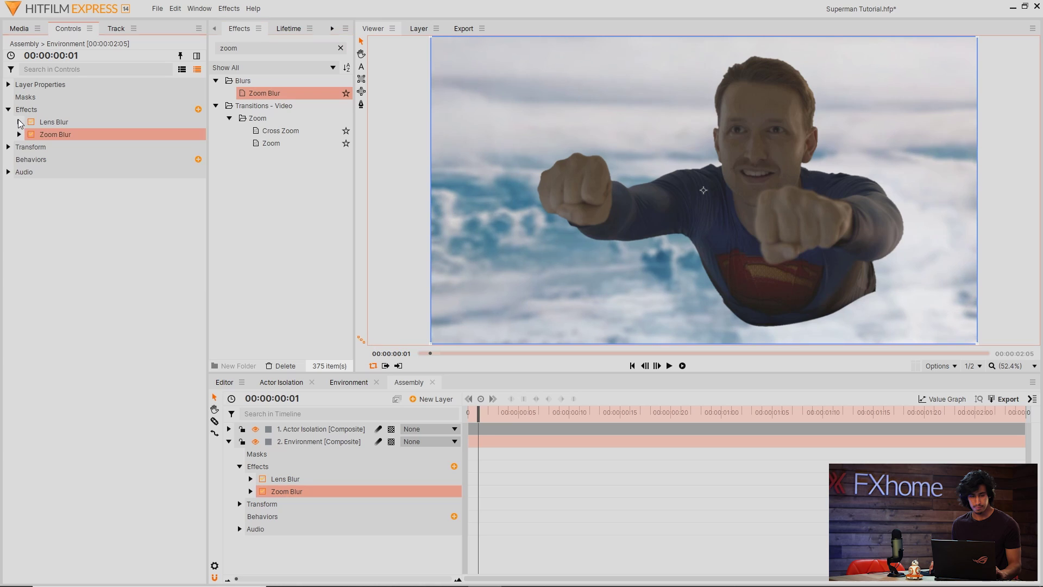
left_click(18, 135)
left_click_drag(195, 172, 236, 172)
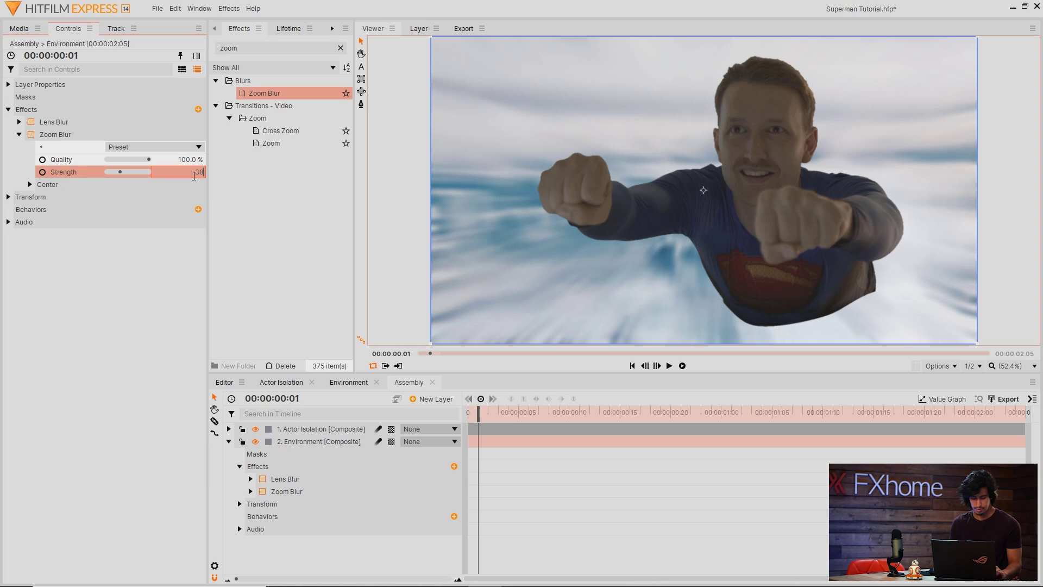
key("Return")
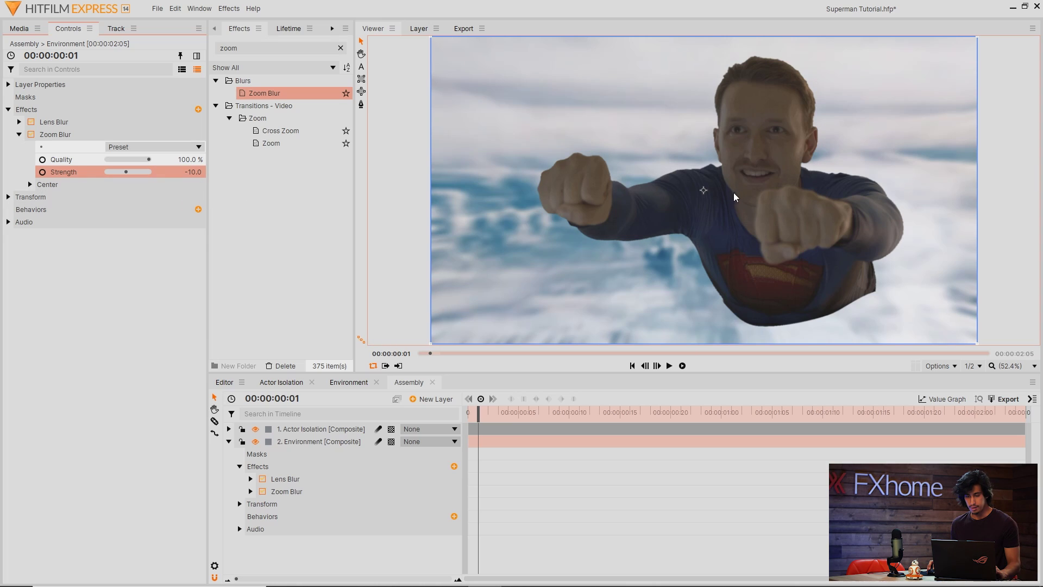
left_click_drag(703, 193, 780, 213)
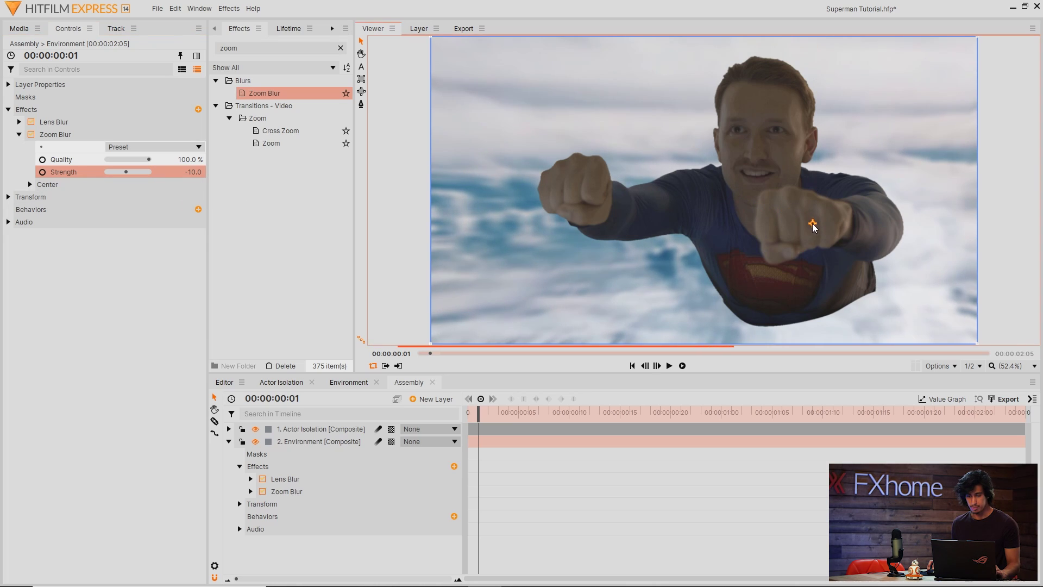
- Open the preview resolution choices and play the shot to review the blur
left_click(755, 352)
left_click(974, 367)
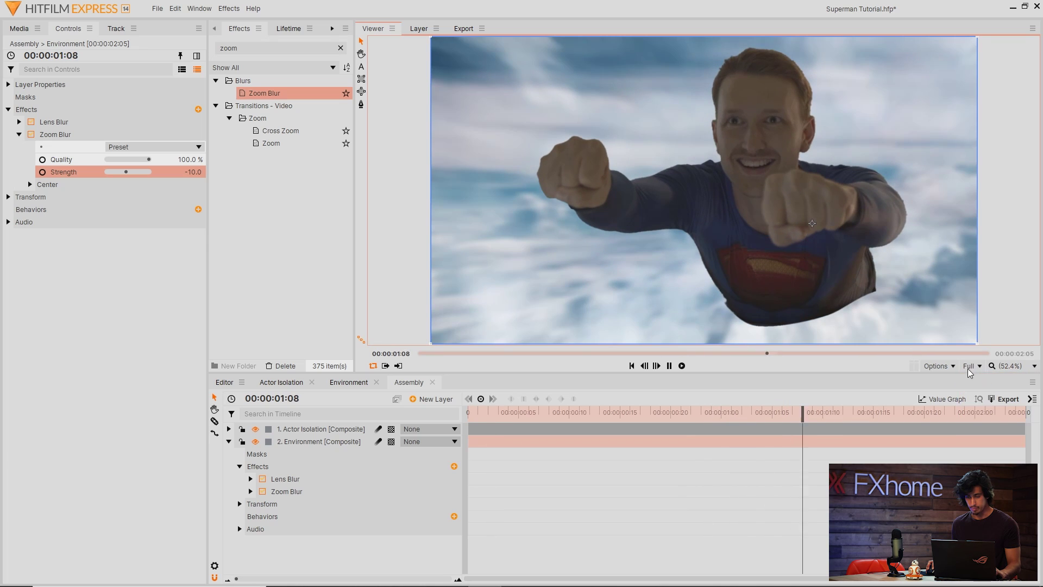
key("space")
- Set the preview to full resolution and add a Grade layer with a Letterbox effect
left_click(228, 441)
left_click(387, 483)
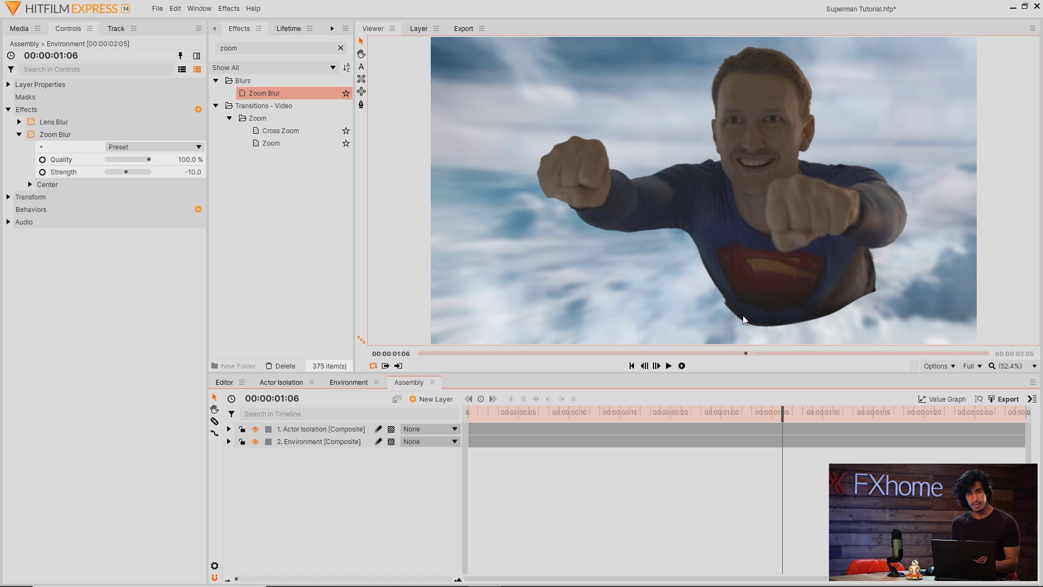
left_click(432, 399)
left_click(432, 437)
left_click(284, 48)
key("ctrl+a")
type("letter")
double_click(267, 94)
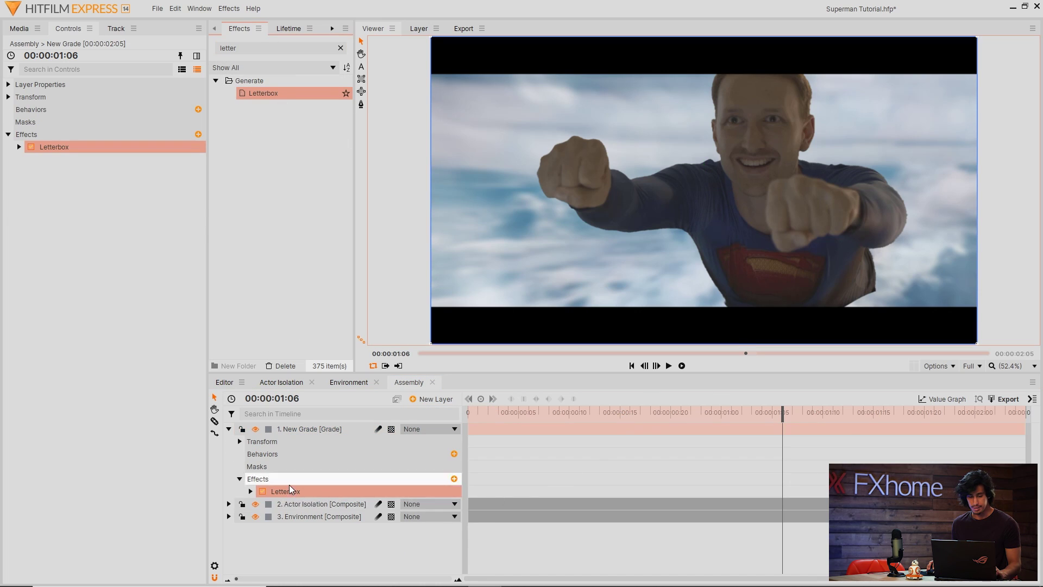
- Lower the Actor Isolation layer slightly in frame, then open the Environment composite
left_click(326, 503)
left_click_drag(705, 177, 705, 197)
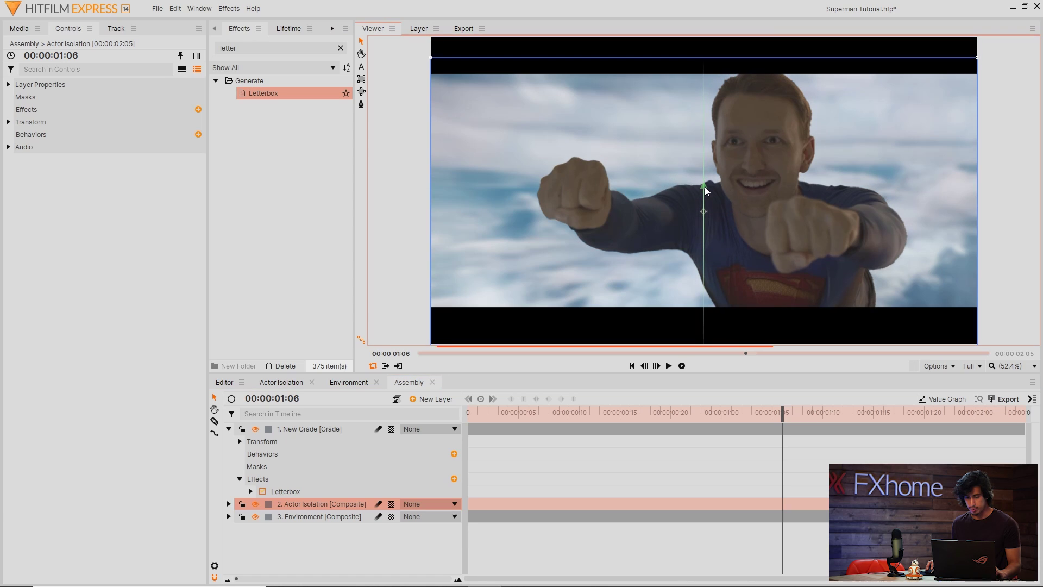
left_click(9, 122)
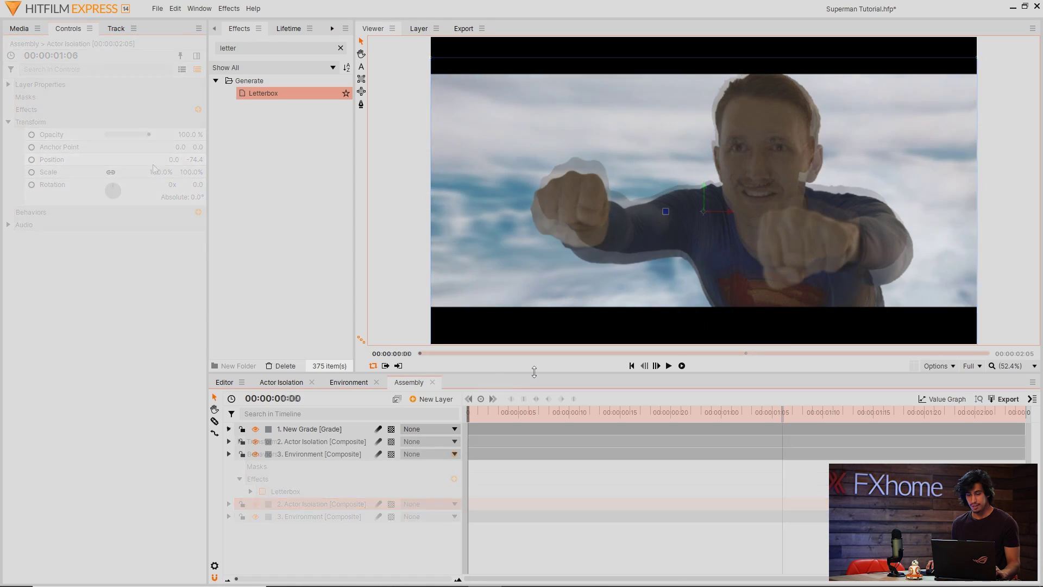
left_click(349, 383)
left_click_drag(493, 415, 502, 449)
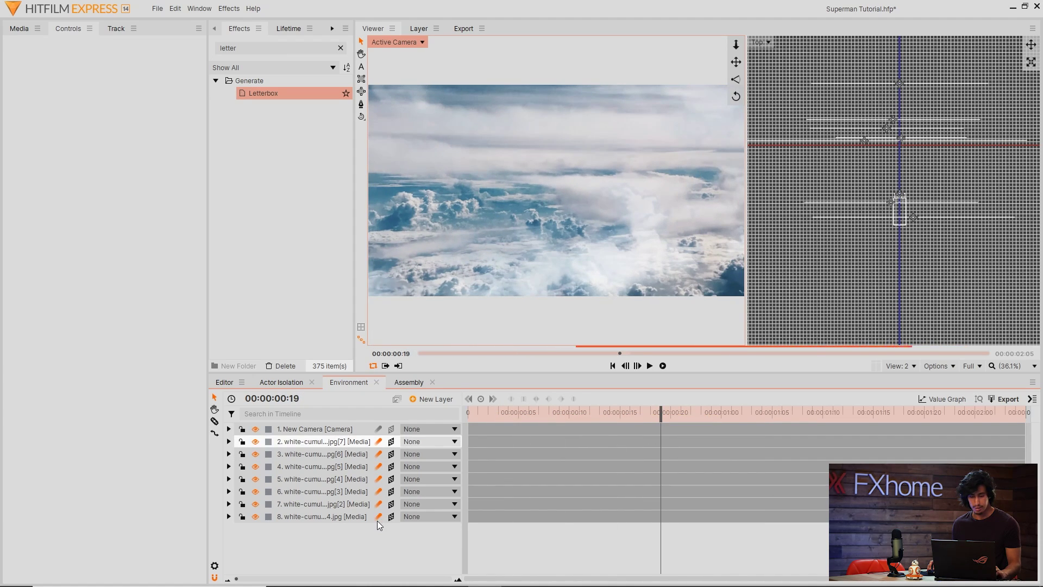
left_click_drag(660, 417, 834, 431)
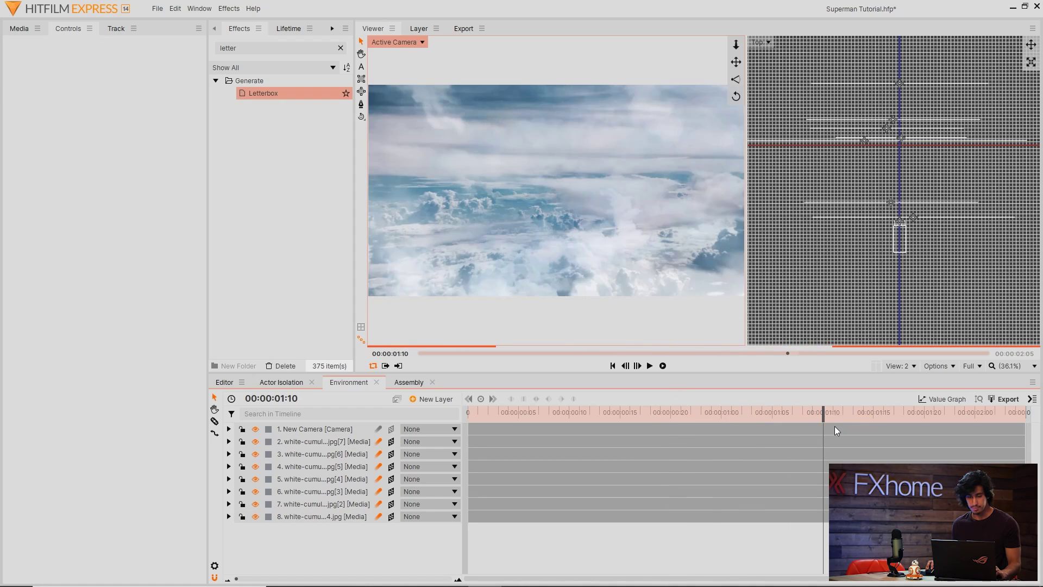
left_click(835, 430)
left_click_drag(741, 414, 736, 416)
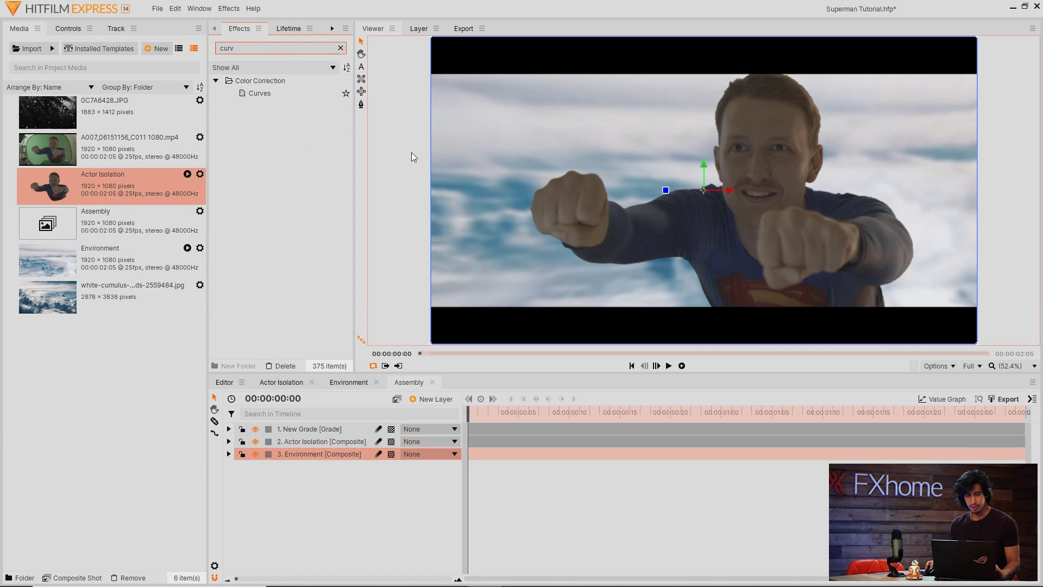
- Apply Curves to Actor Isolation and drag the black and white point triangles inward
left_click_drag(260, 93, 343, 384)
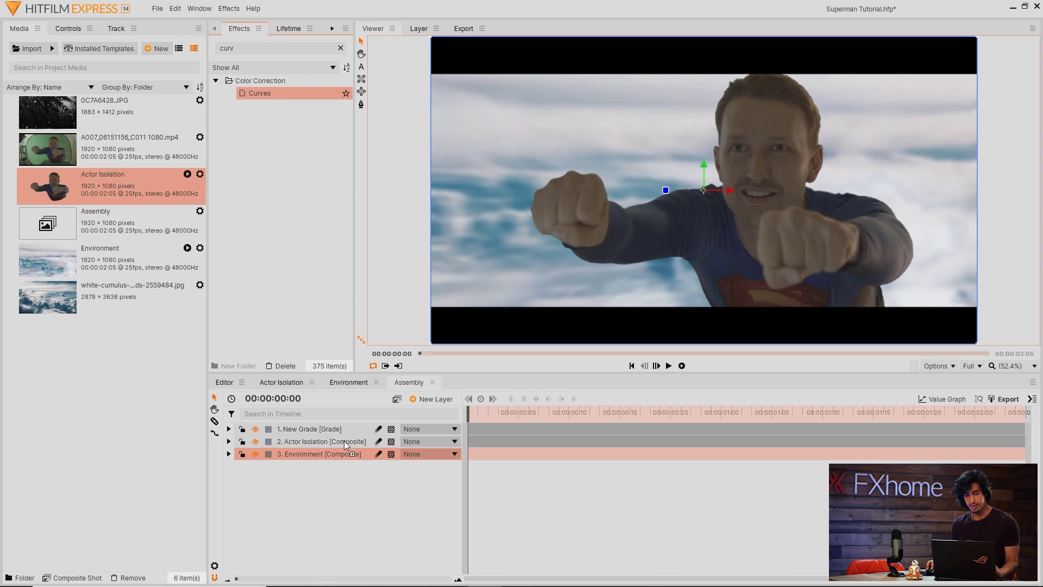
left_click_drag(345, 445, 345, 442)
left_click(72, 28)
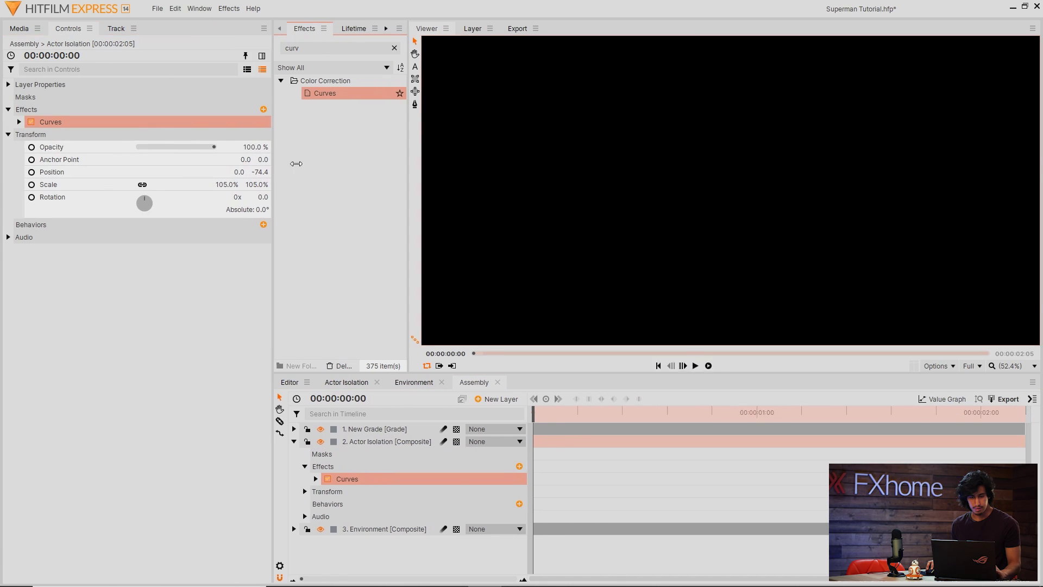
left_click_drag(208, 168, 296, 169)
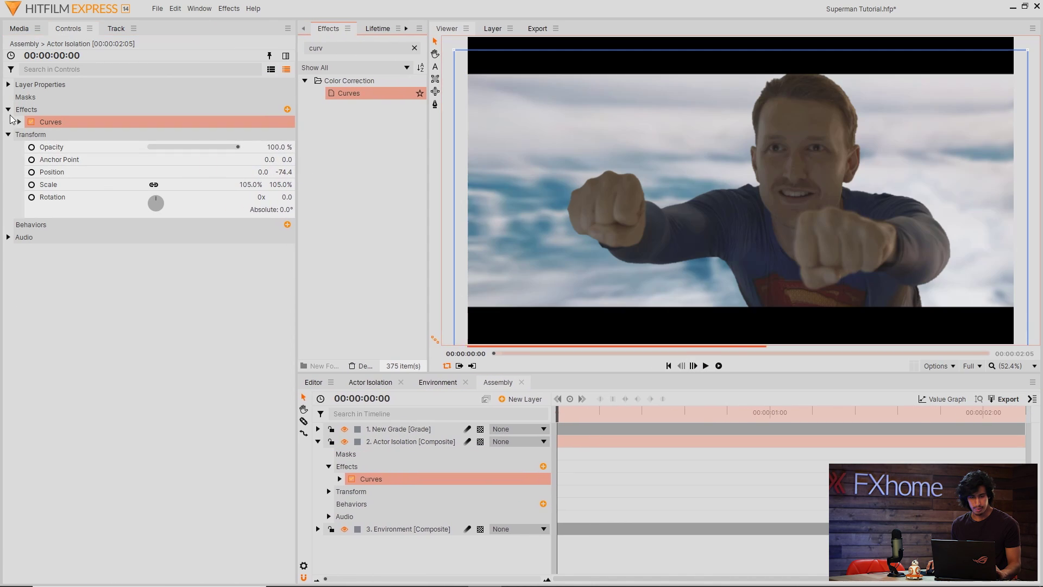
left_click(19, 122)
left_click_drag(154, 300, 161, 303)
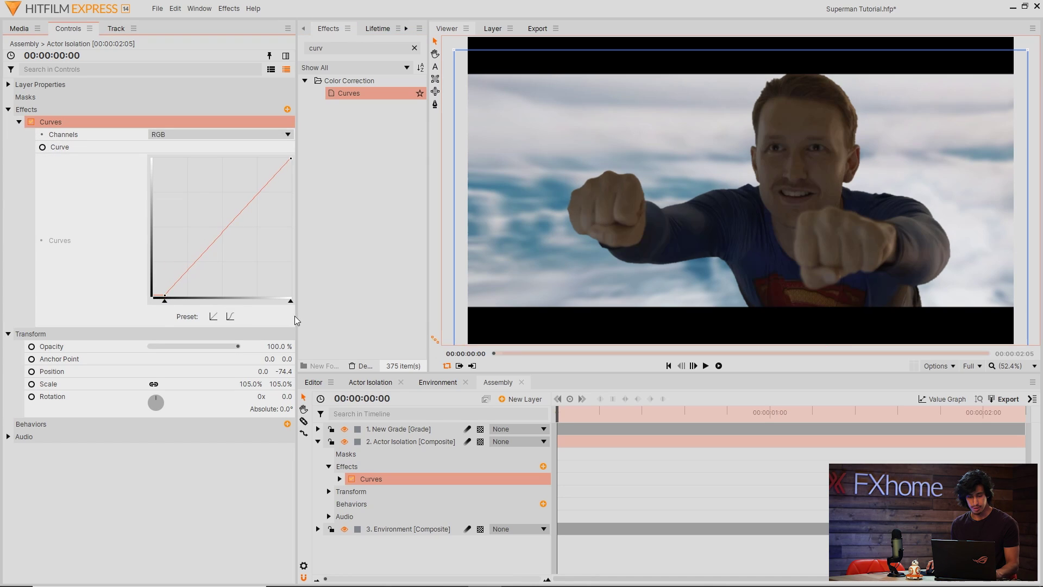
left_click_drag(289, 302, 238, 300)
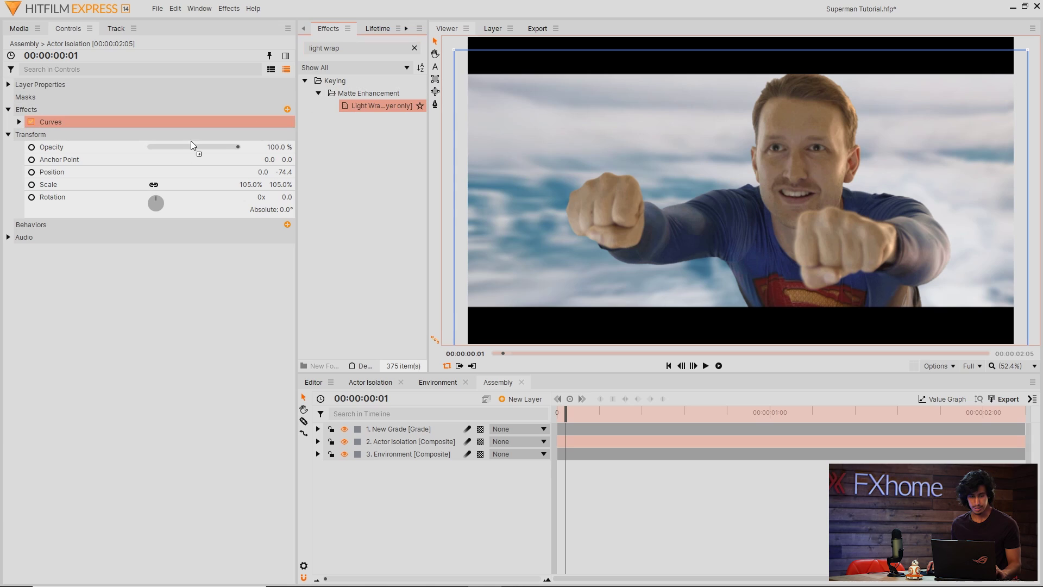
- Apply Light Wrap to Actor Isolation, sourcing 3. Environment, and widen the radius to 80.6
left_click_drag(73, 133, 73, 134)
left_click(19, 134)
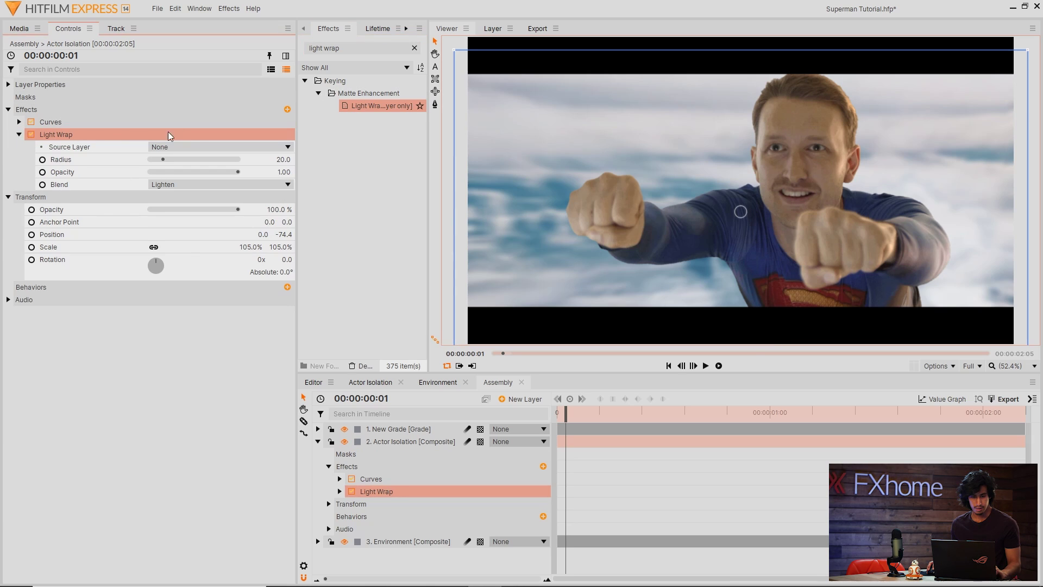
left_click(196, 152)
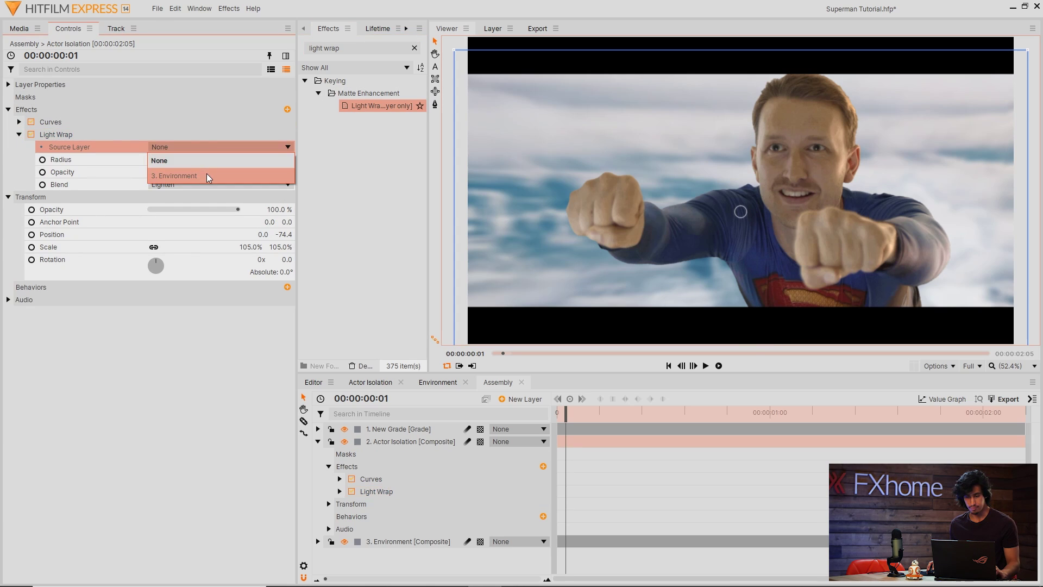
left_click(224, 174)
scroll(830, 125, "up", 2)
scroll(830, 125, "down", 2)
scroll(830, 125, "up", 1)
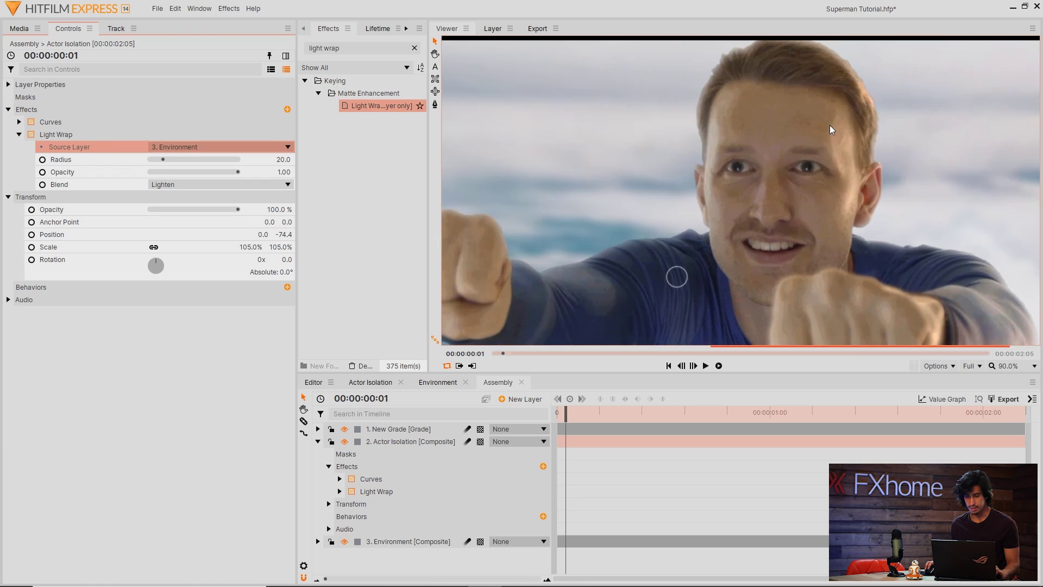
mouse_move(168, 160)
left_mouse_down()
mouse_move(204, 160)
mouse_move(134, 164)
mouse_move(204, 185)
left_mouse_up()
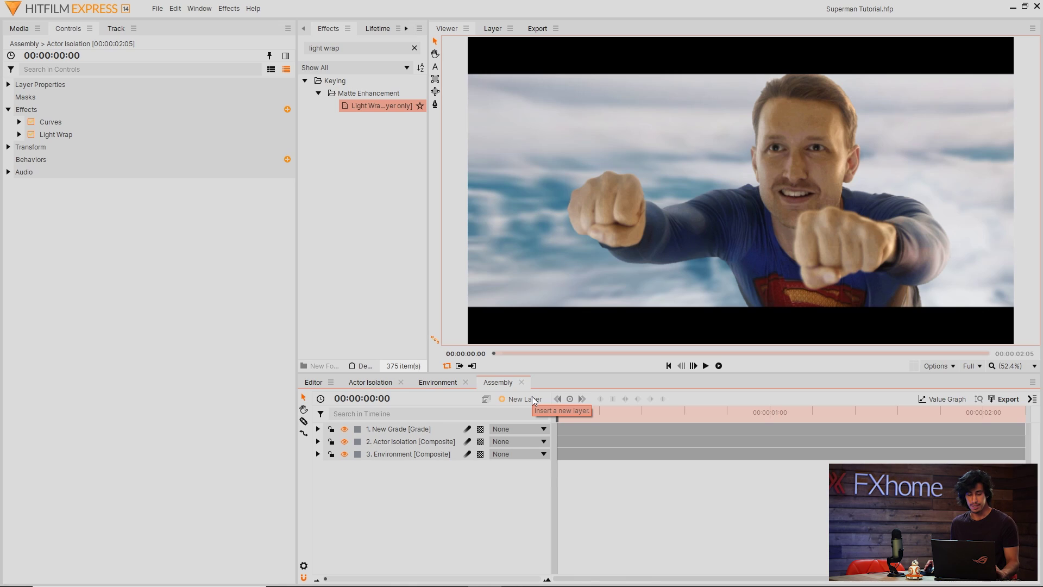
- Add a new plane with a Radial Gradient in warm orange
left_click(533, 399)
left_click(528, 412)
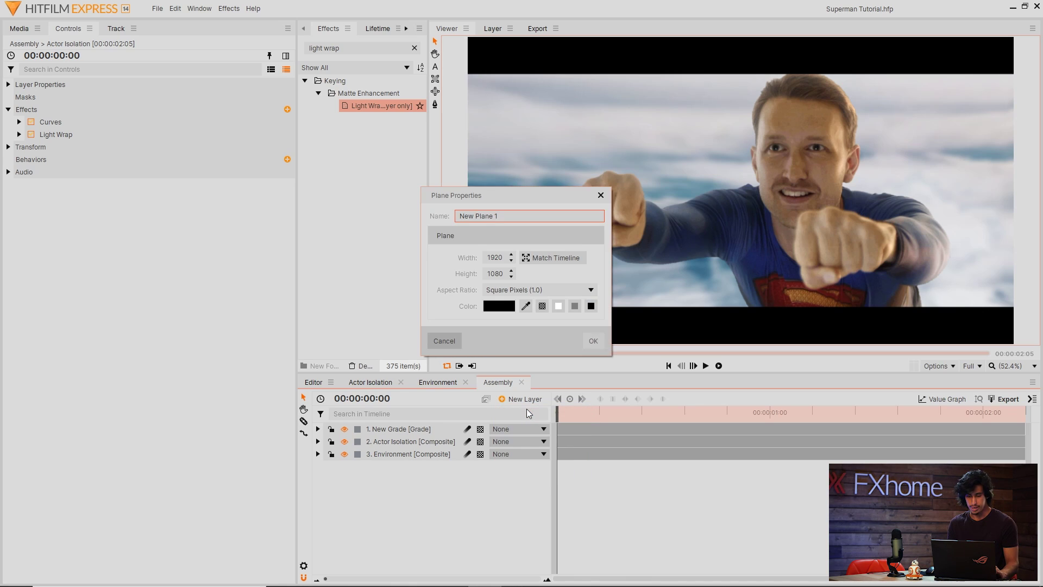
key("Return")
left_click(349, 46)
type("a")
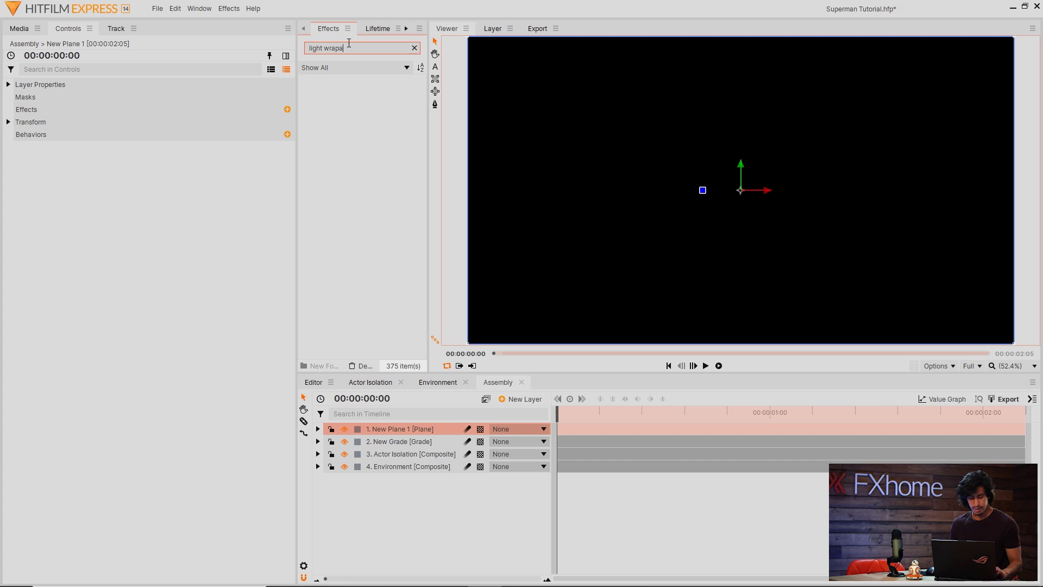
type("radial")
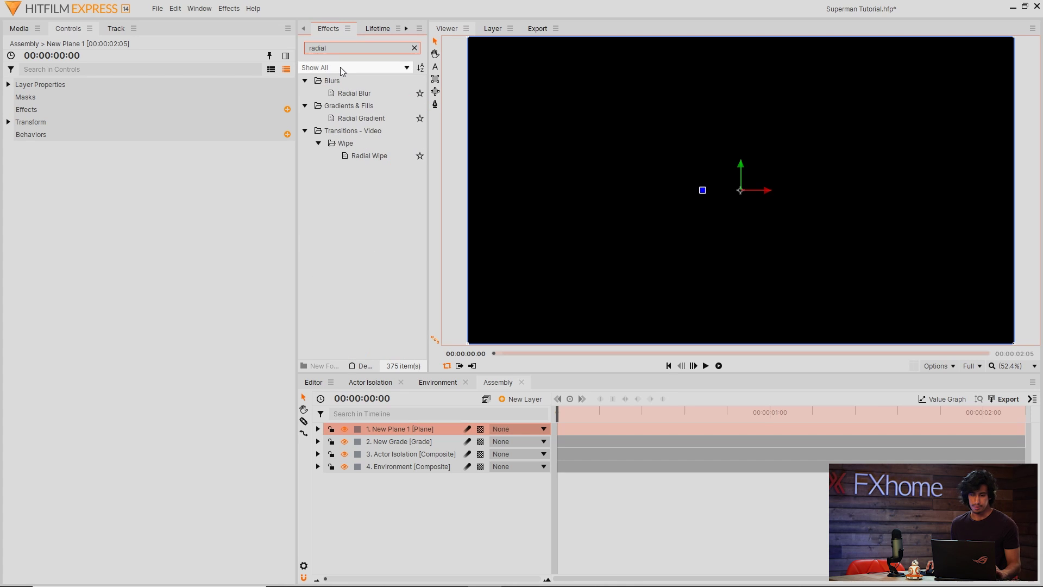
left_click_drag(368, 119, 593, 150)
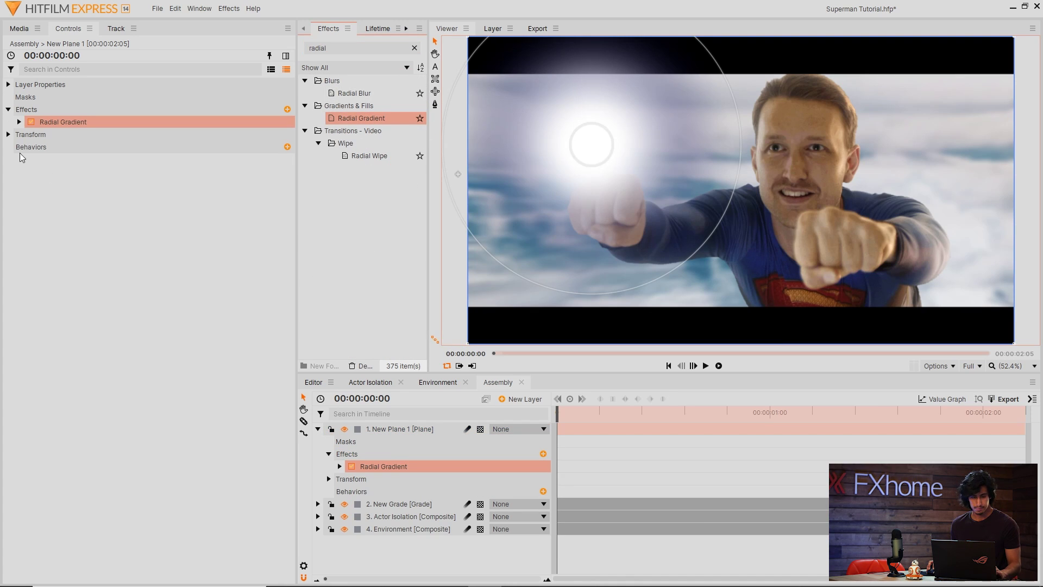
left_click(290, 233)
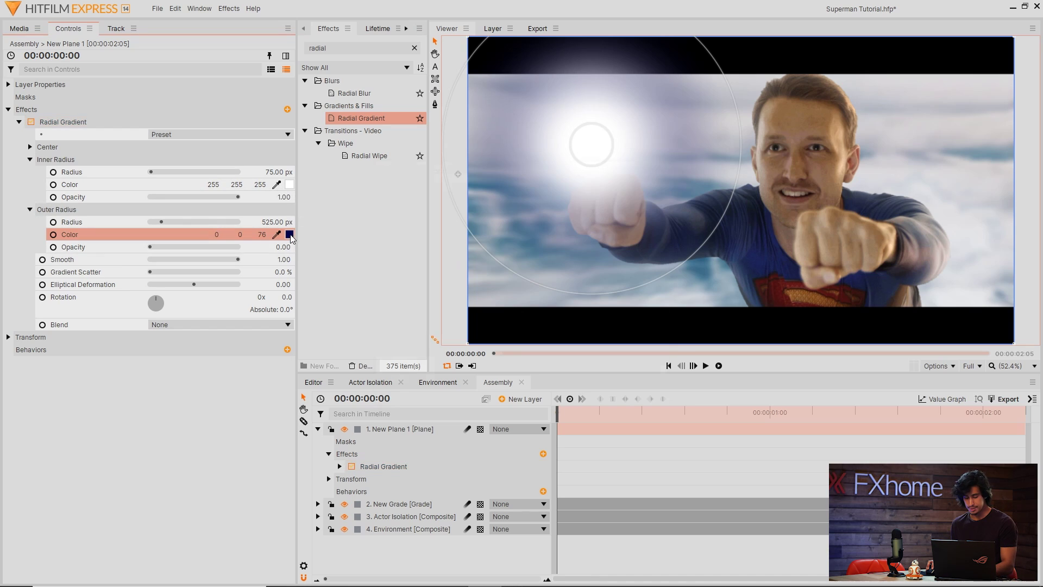
left_click_drag(607, 224, 617, 204)
left_click(644, 194)
key("Return")
- Set the plane's blend mode to Screen and move it below New Grade
right_click(418, 144)
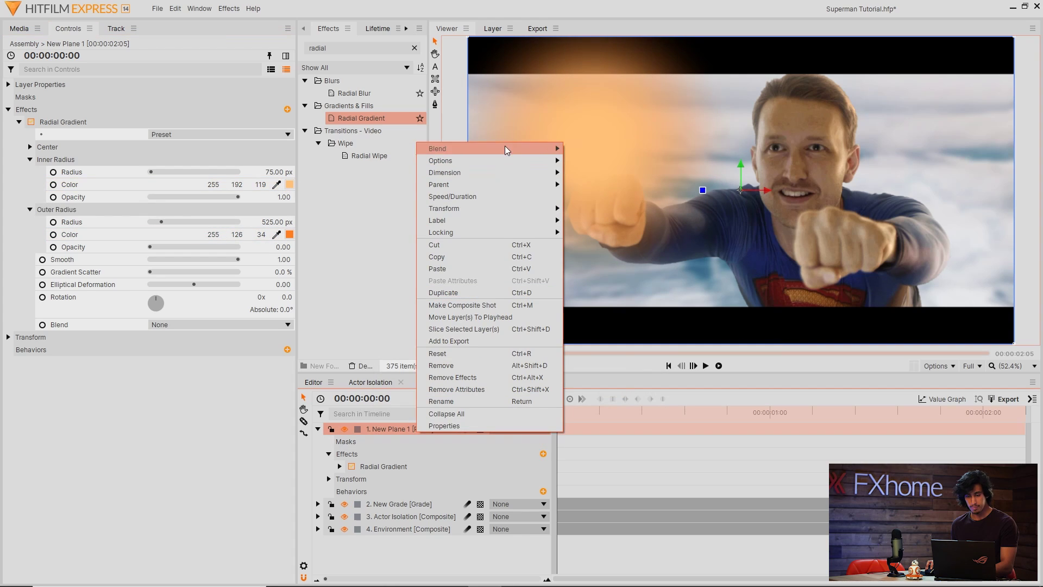
mouse_move(438, 149)
left_click(596, 353)
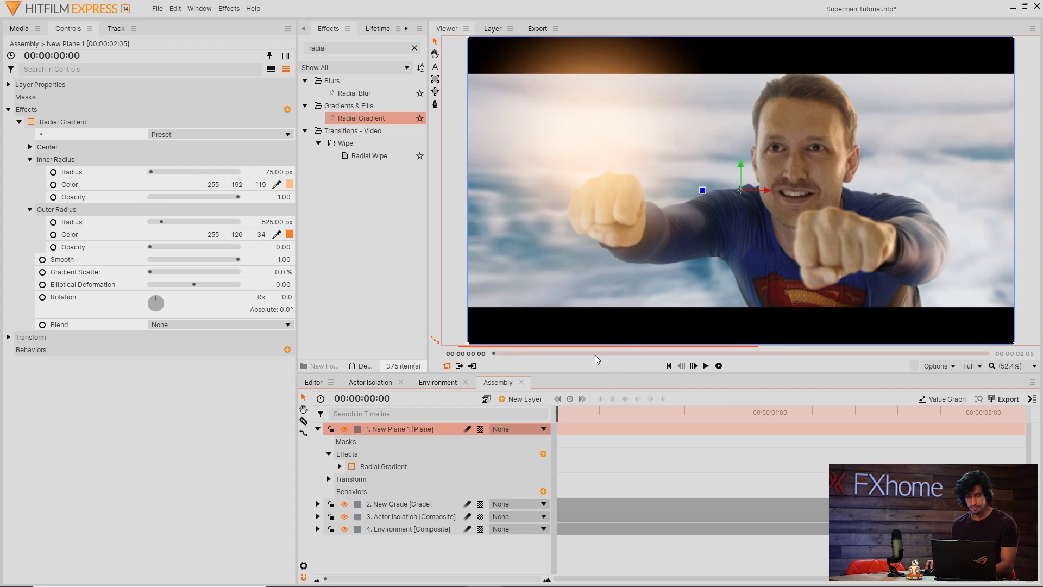
left_click(318, 429)
mouse_move(379, 429)
left_mouse_down()
mouse_move(394, 461)
mouse_move(395, 441)
left_mouse_up()
- Enlarge the gradient's outer radius to 1320 px and adjust the plane's opacity
left_click(103, 123)
left_click_drag(161, 222, 178, 222)
mouse_move(604, 150)
left_mouse_down()
mouse_move(957, 160)
mouse_move(1009, 136)
left_mouse_up()
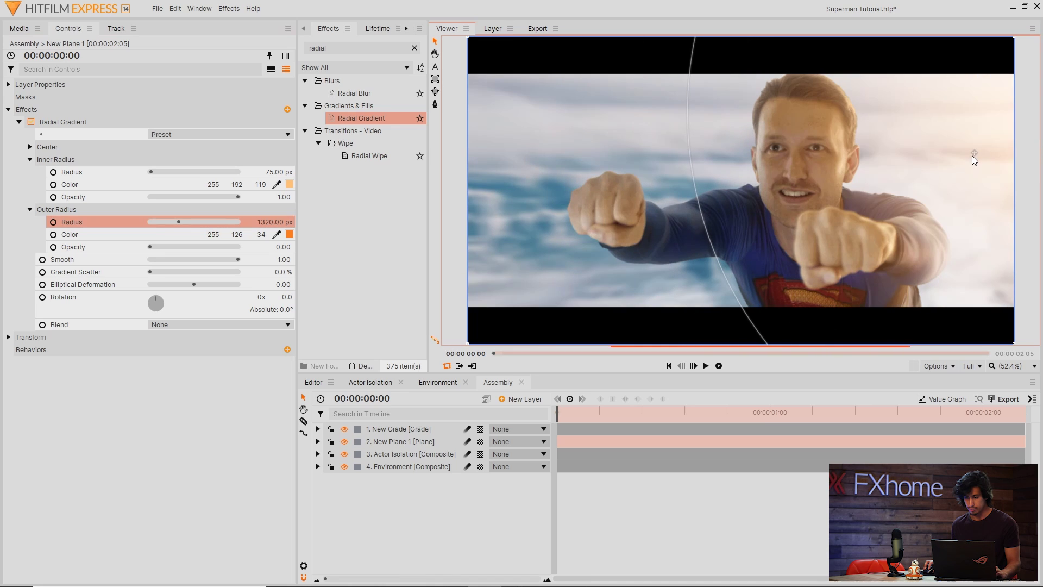
left_click(289, 234)
left_click_drag(641, 210, 649, 227)
key("Escape")
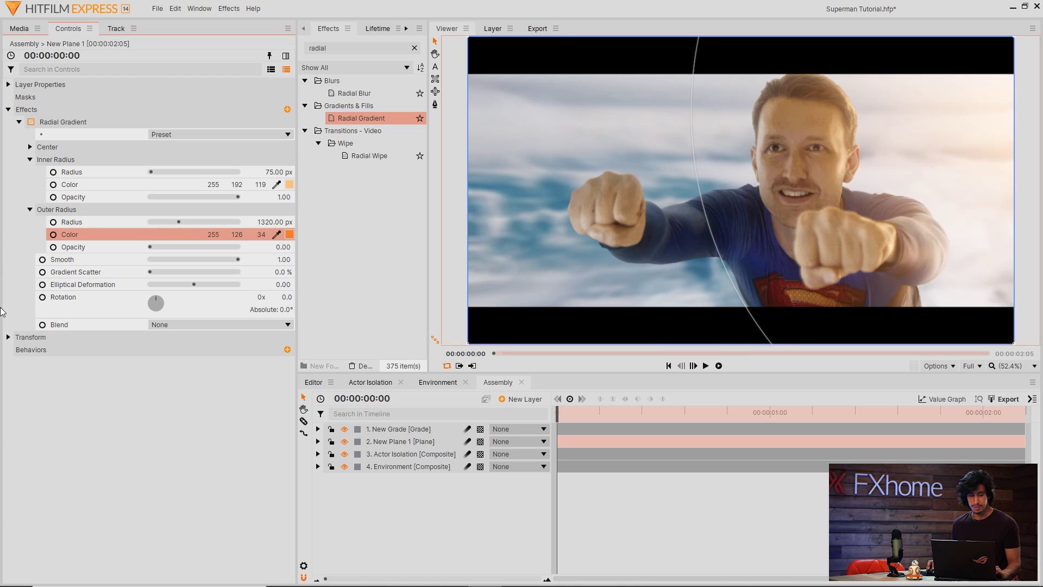
left_click(8, 337)
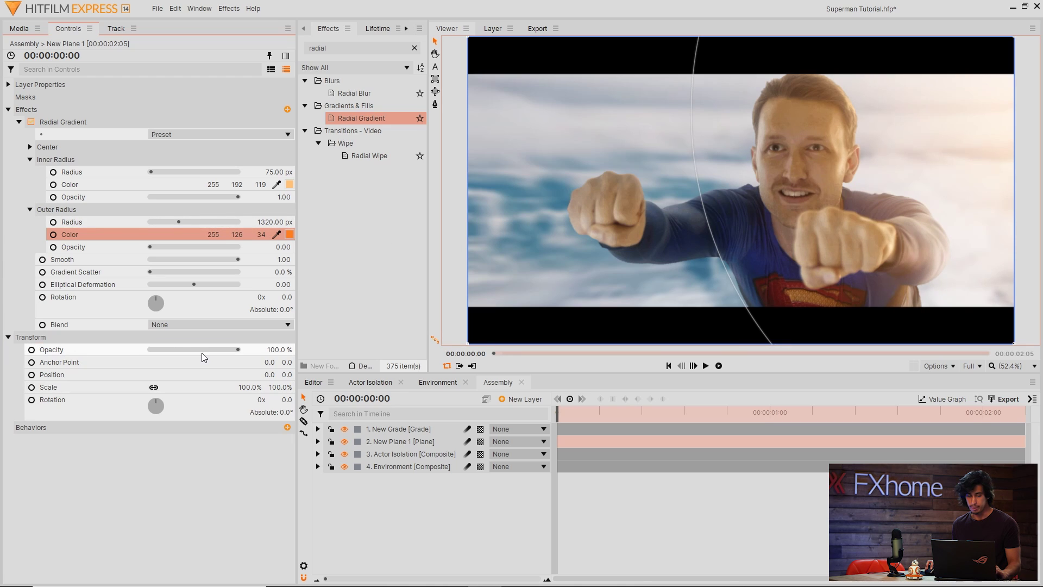
left_click(193, 351)
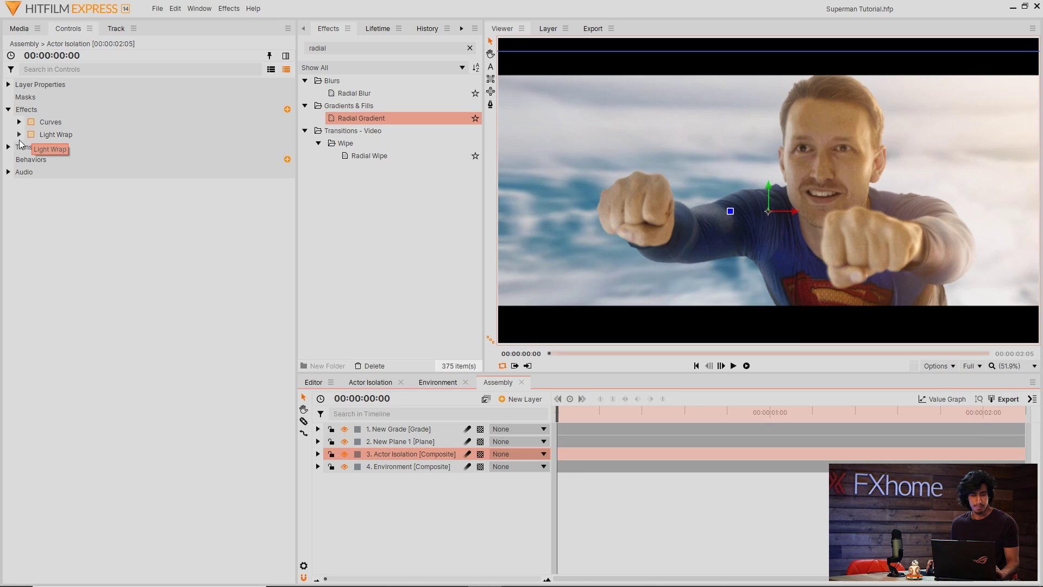
- Keyframe Actor Isolation's scale from 105% at the start to 115% at the clip end
left_click(8, 147)
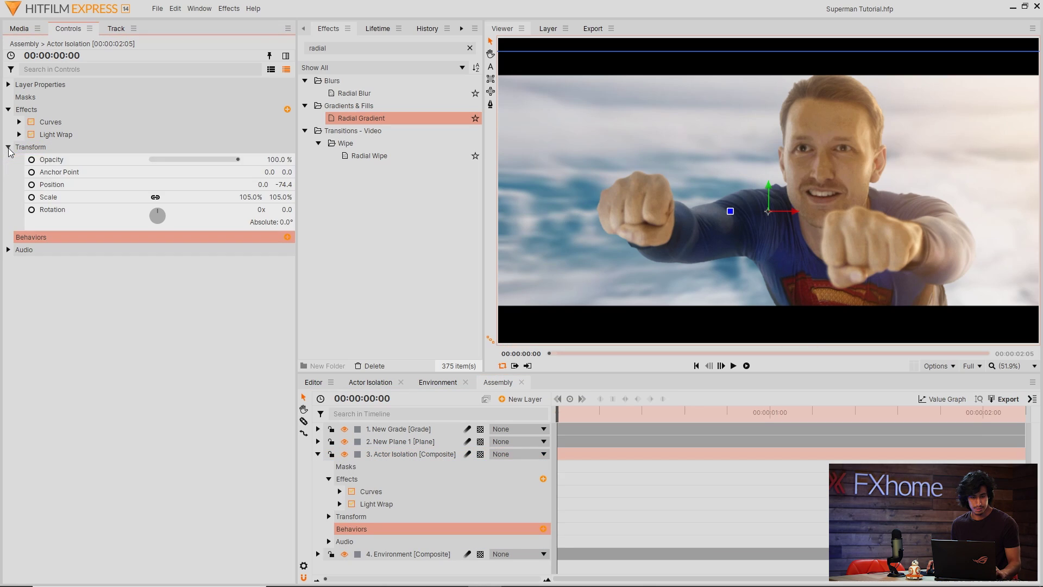
left_click(32, 197)
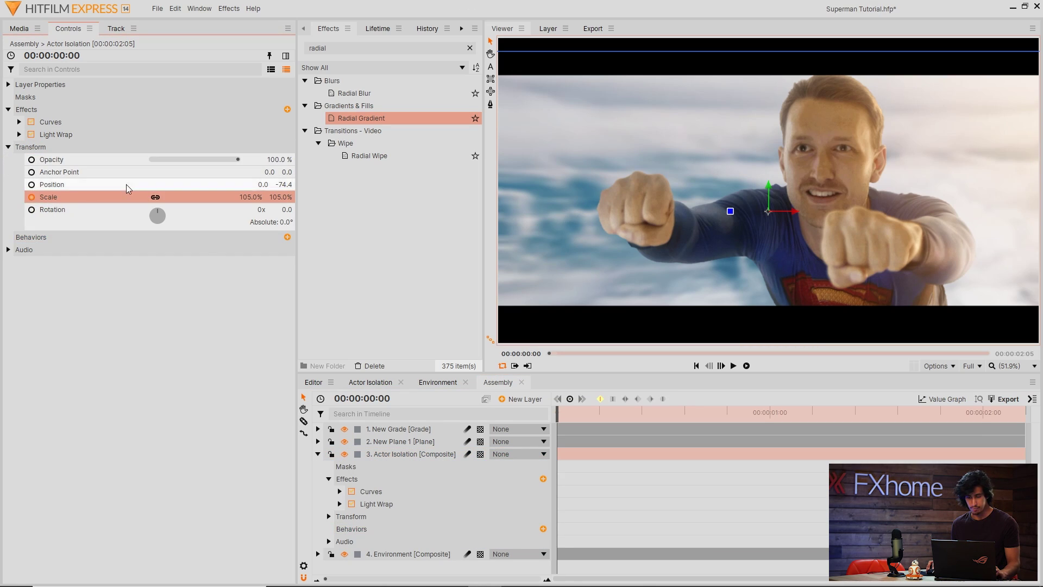
left_click_drag(619, 411, 1017, 412)
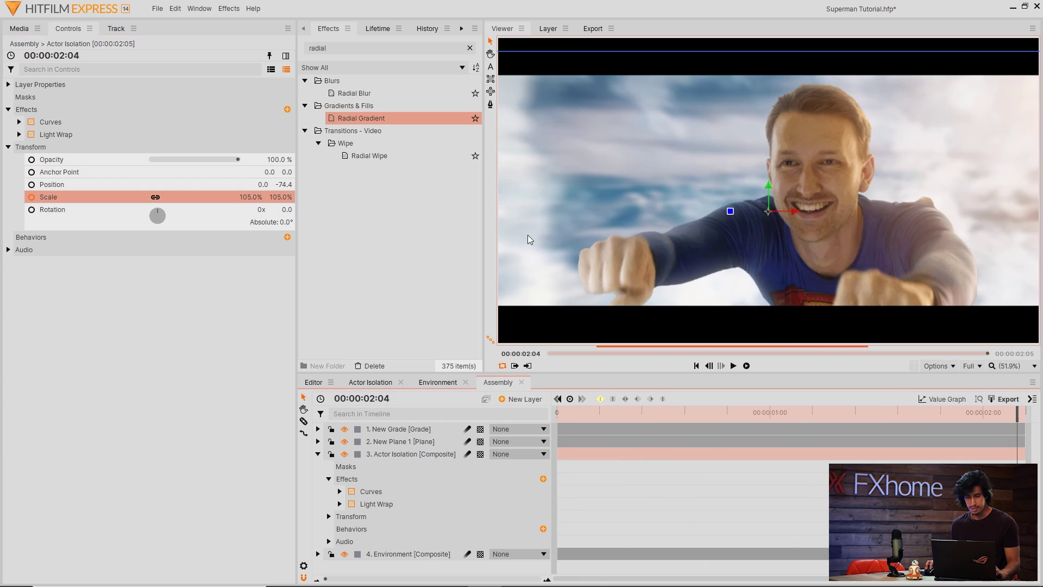
left_click(257, 197)
type("110")
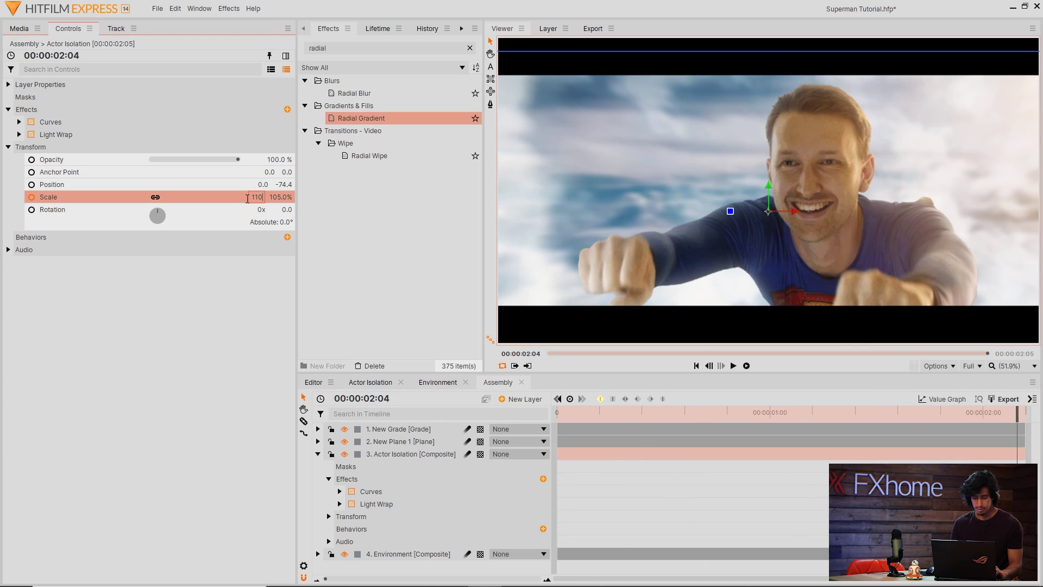
key("BackSpace")
type("5")
key("Return")
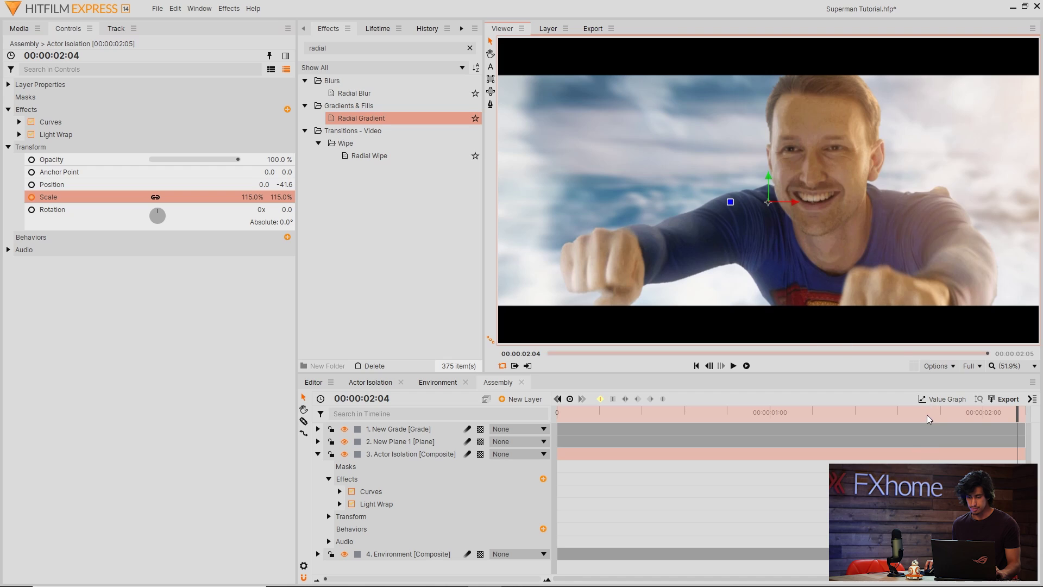
left_click_drag(928, 419, 557, 412)
- Apply Hue Shift to Actor Isolation with hue -7° and saturation 10
left_click(318, 454)
double_click(307, 45)
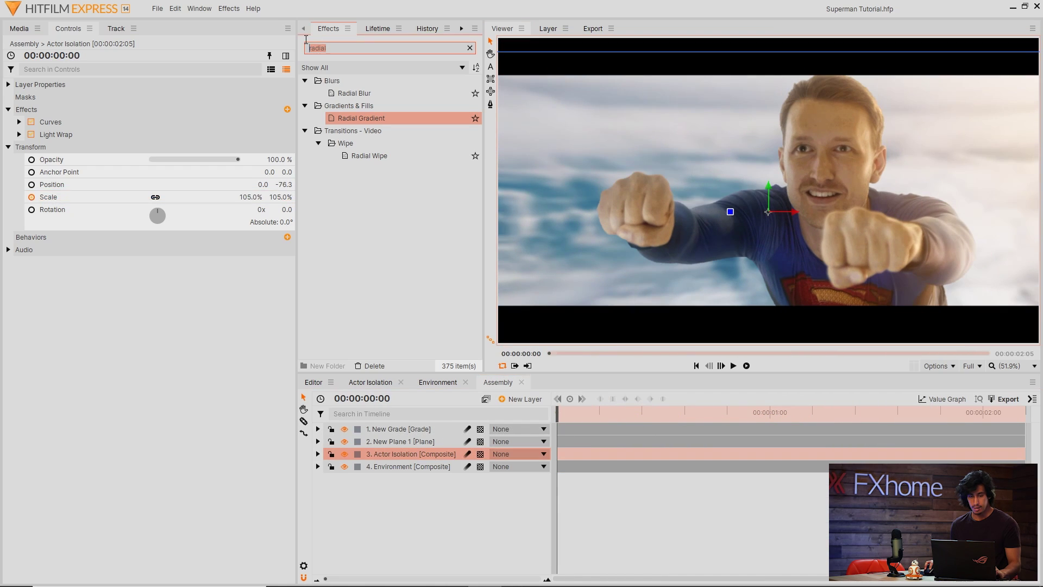
type("hue shift")
left_click_drag(352, 93, 49, 140)
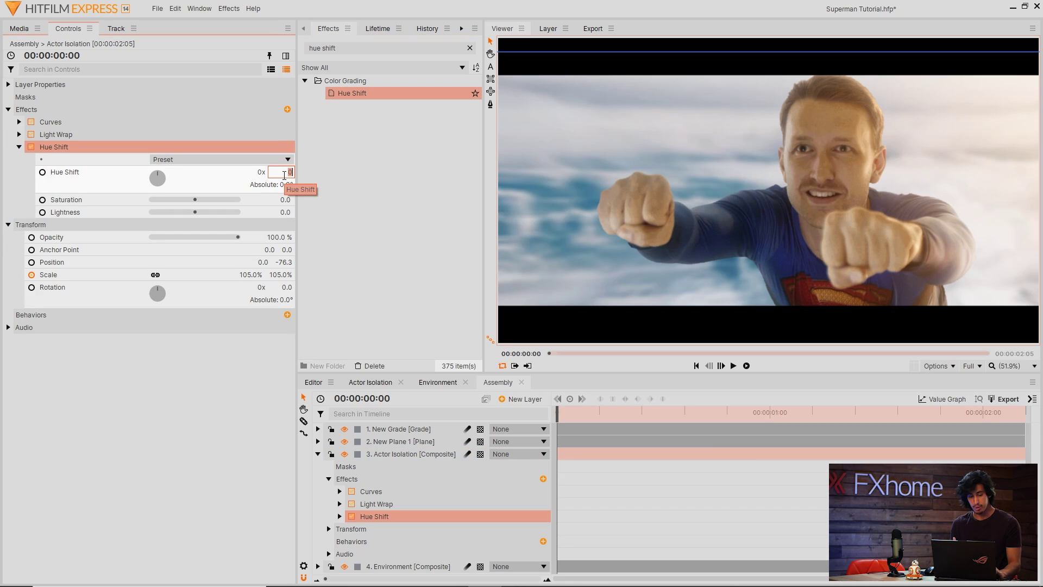
type("-5")
key("Return")
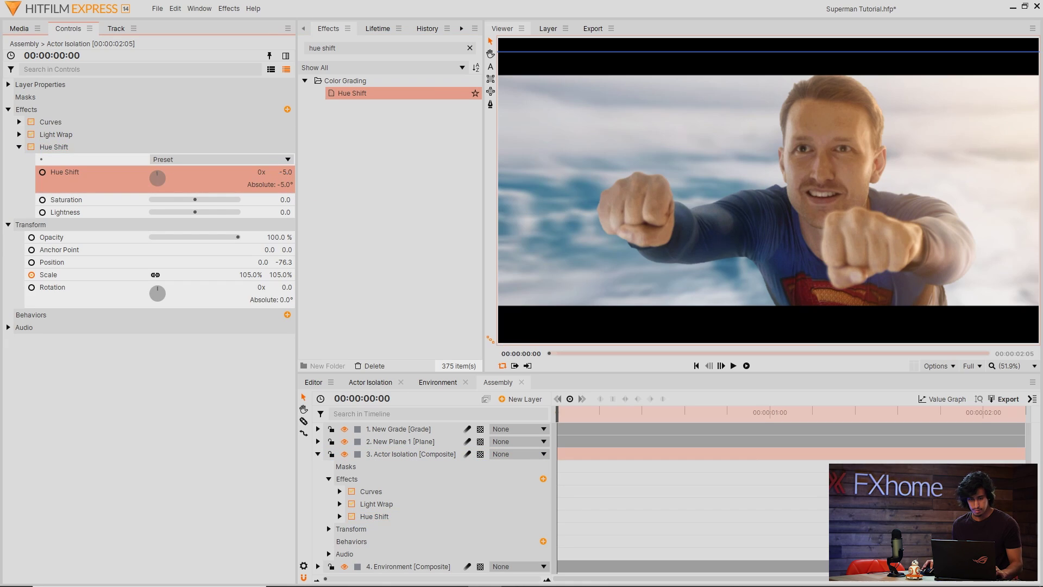
type("7")
key("Return")
left_click(285, 199)
type("10")
key("Return")
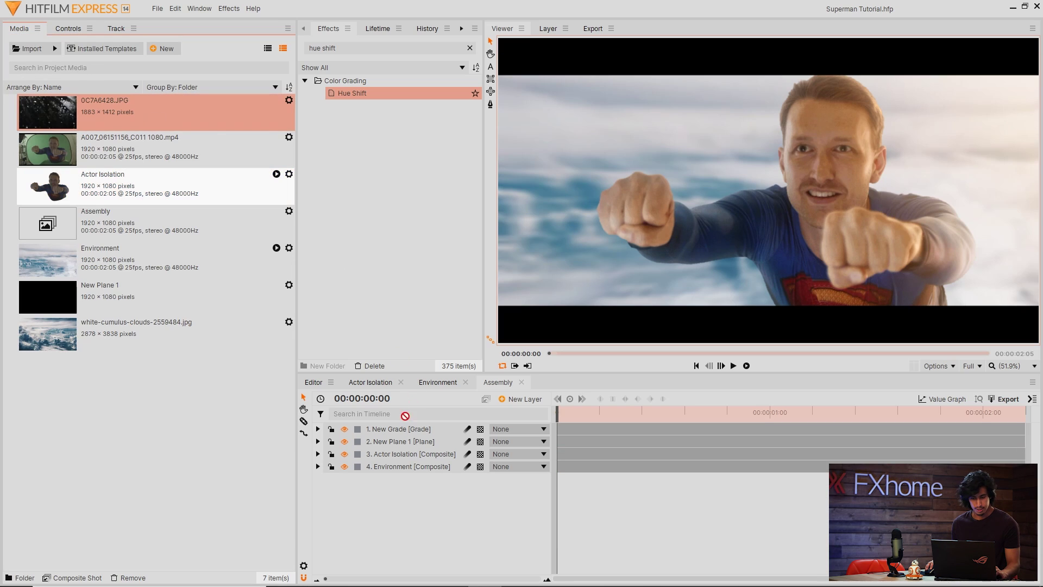
- Add 0C7A6428.JPG as a hidden layer and apply Lens Dirt to New Grade
left_click_drag(151, 122, 407, 486)
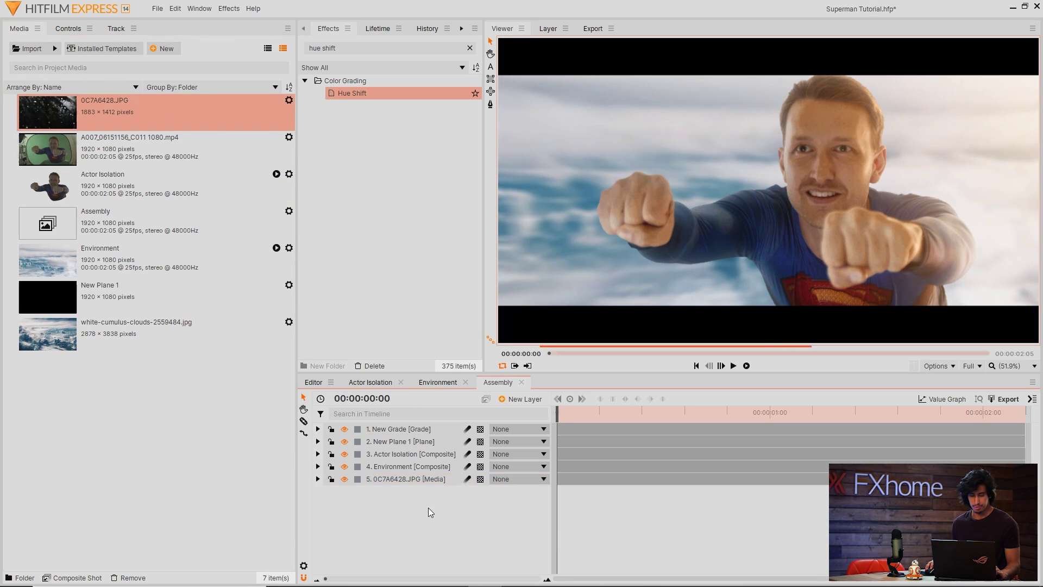
left_click(344, 479)
left_click(400, 428)
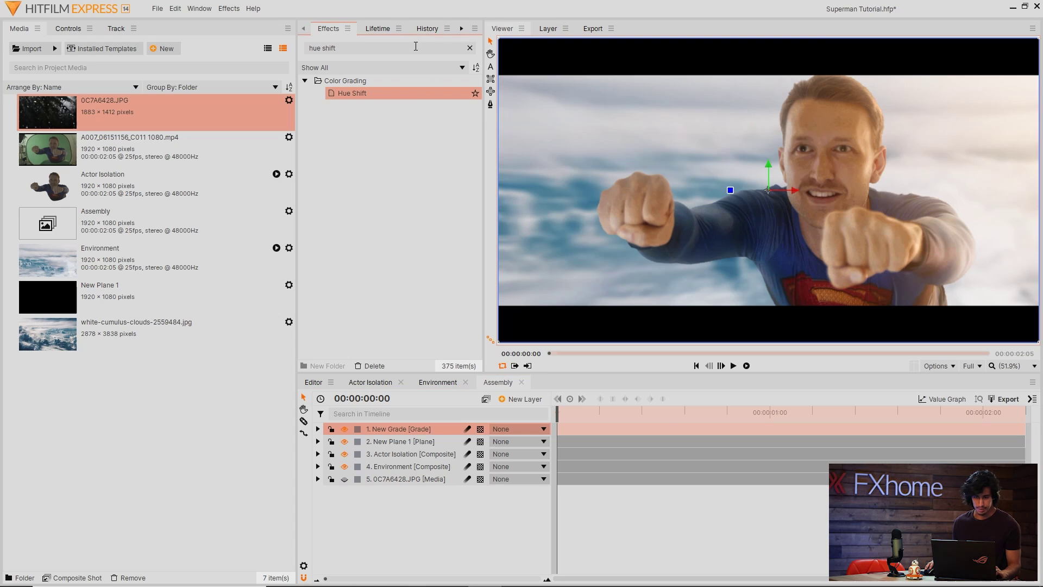
left_click(415, 47)
type("a")
type("lens")
type(" dirt")
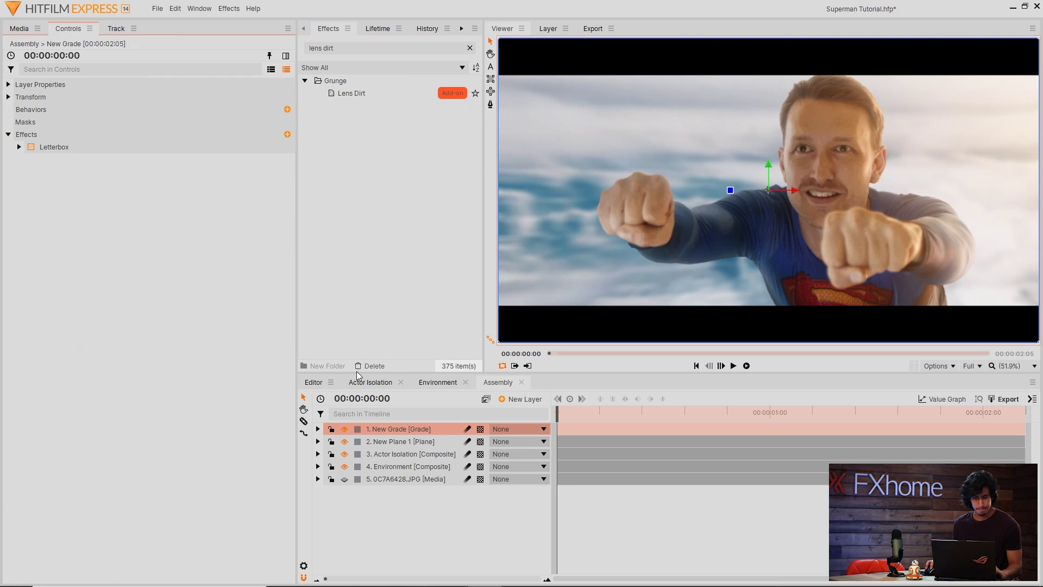
left_click_drag(352, 93, 234, 141)
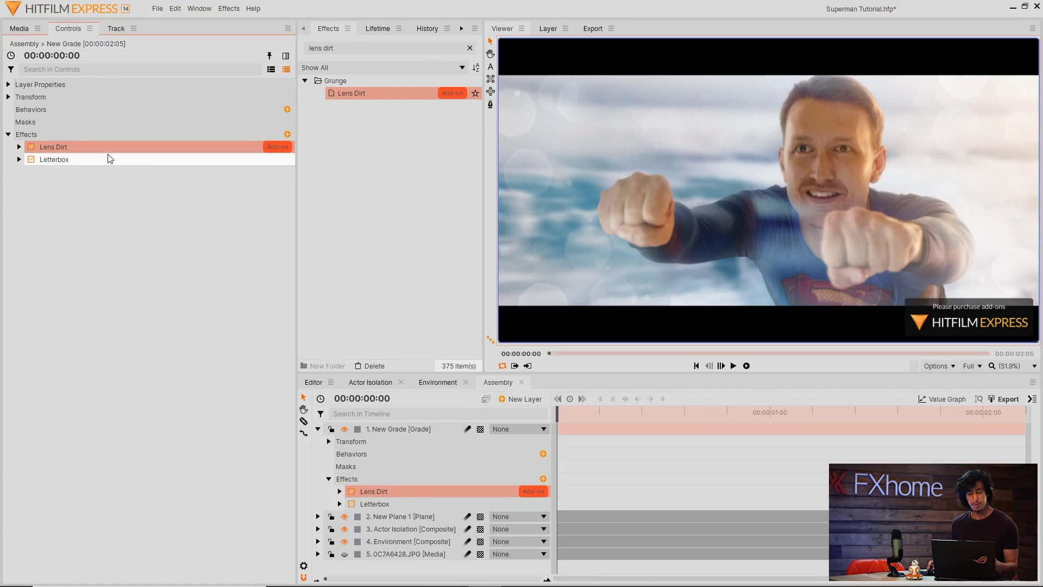
left_click_drag(109, 159, 93, 170)
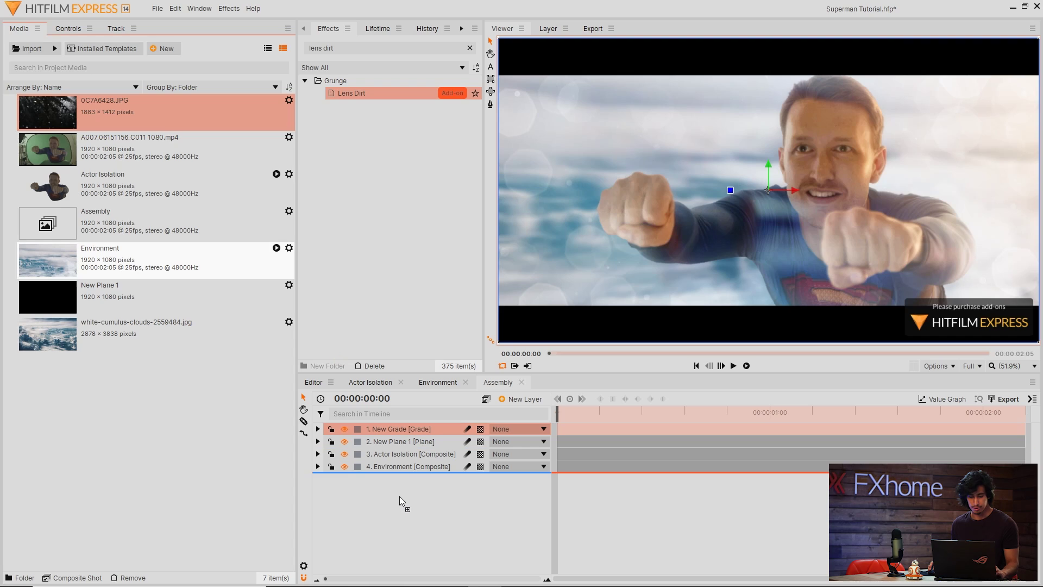
- Re-add 0C7A6428.JPG hidden and use it as the Dirt Layer, with stronger intensity
left_click_drag(154, 124, 400, 497)
left_click(343, 479)
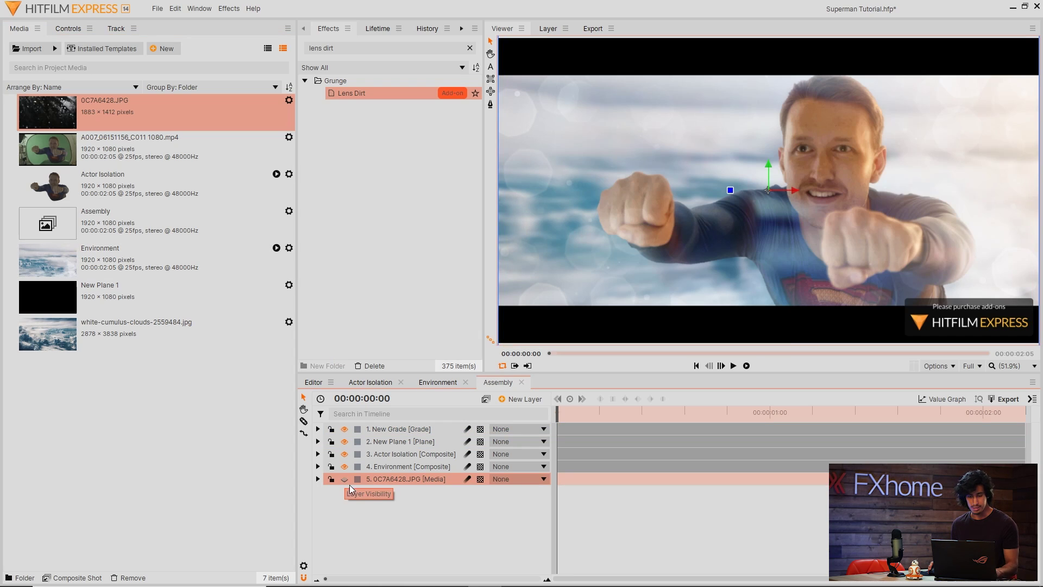
left_click(400, 430)
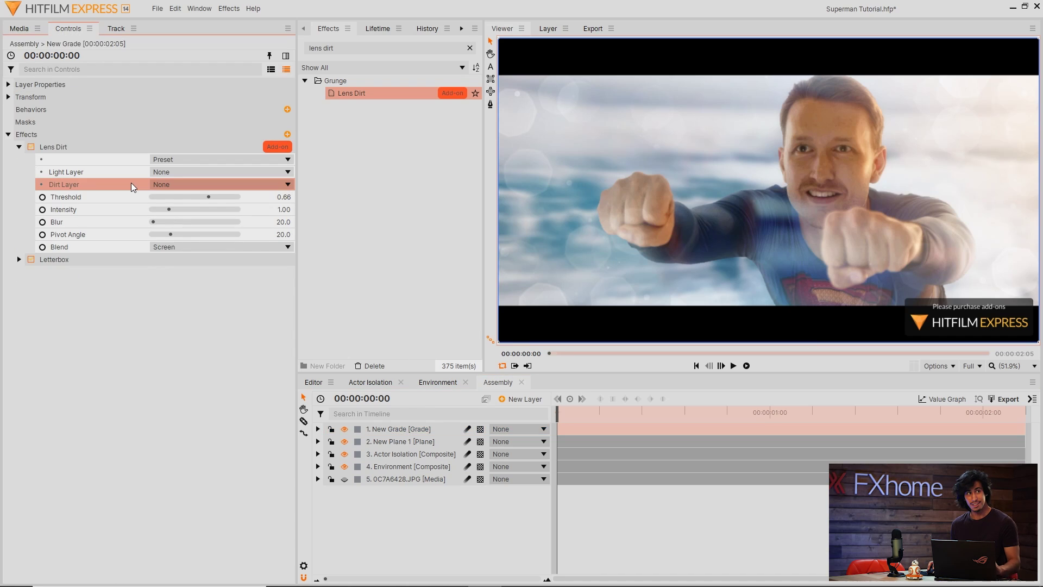
left_click(179, 183)
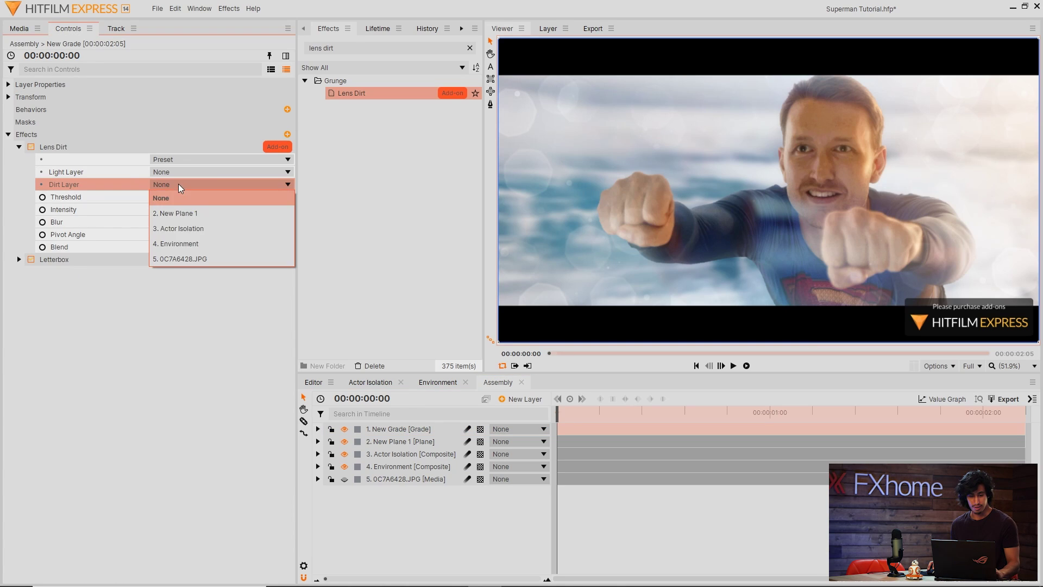
left_click(214, 255)
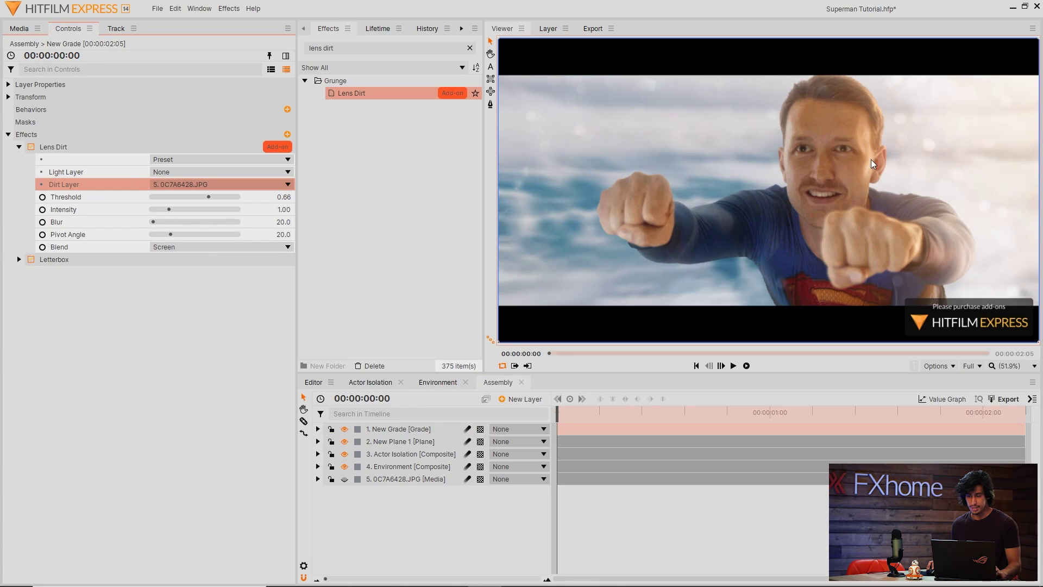
mouse_move(170, 209)
left_mouse_down()
mouse_move(198, 210)
mouse_move(185, 210)
mouse_move(173, 233)
mouse_move(183, 234)
mouse_move(154, 204)
mouse_move(175, 209)
left_mouse_up()
- Set New Grade's Bleach Bypass amount to 50% and untick the effect
left_click(432, 430)
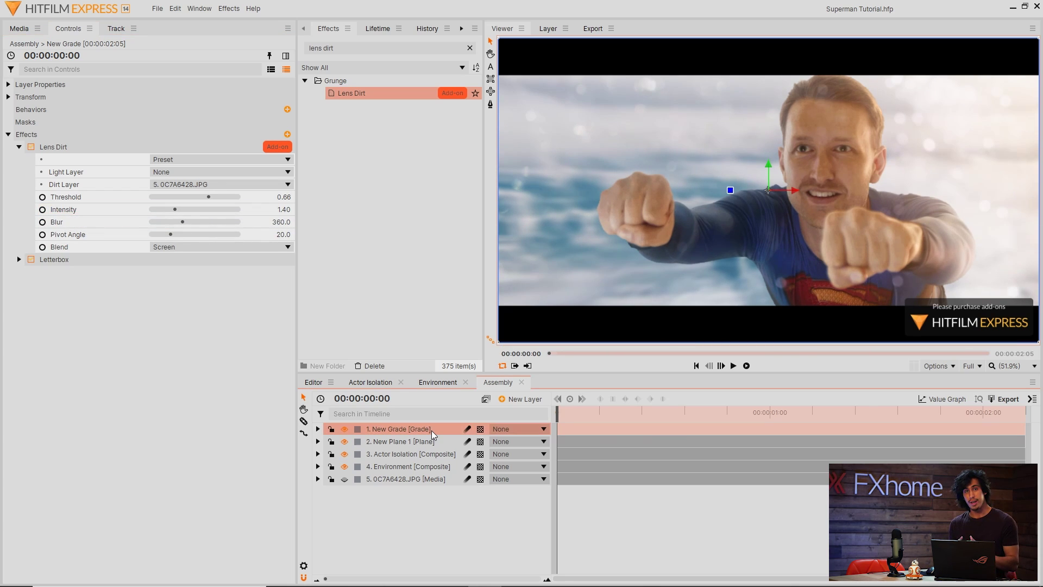
left_click(389, 46)
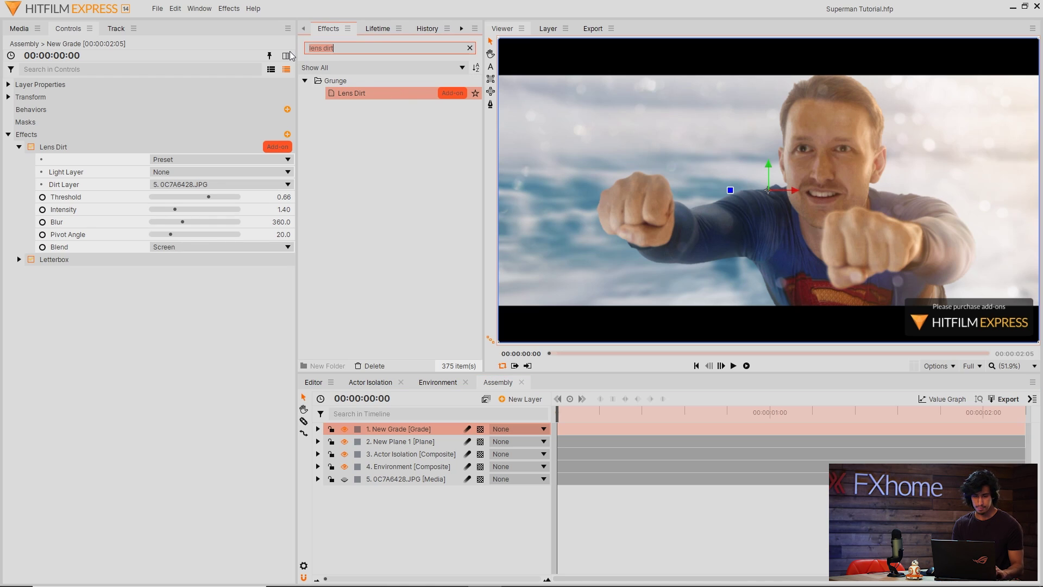
type("bleach bypass")
key("Return")
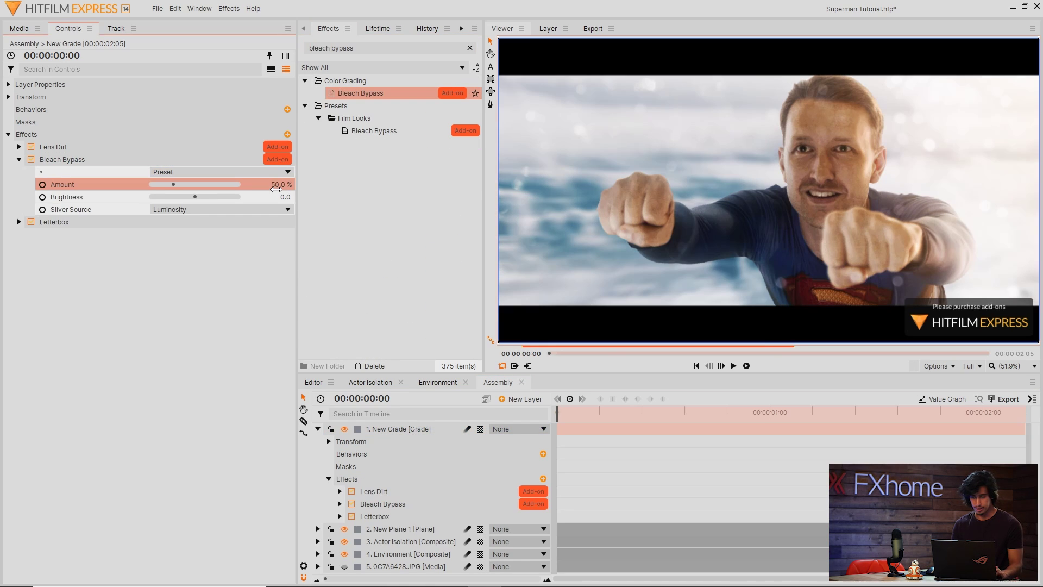
left_click(30, 160)
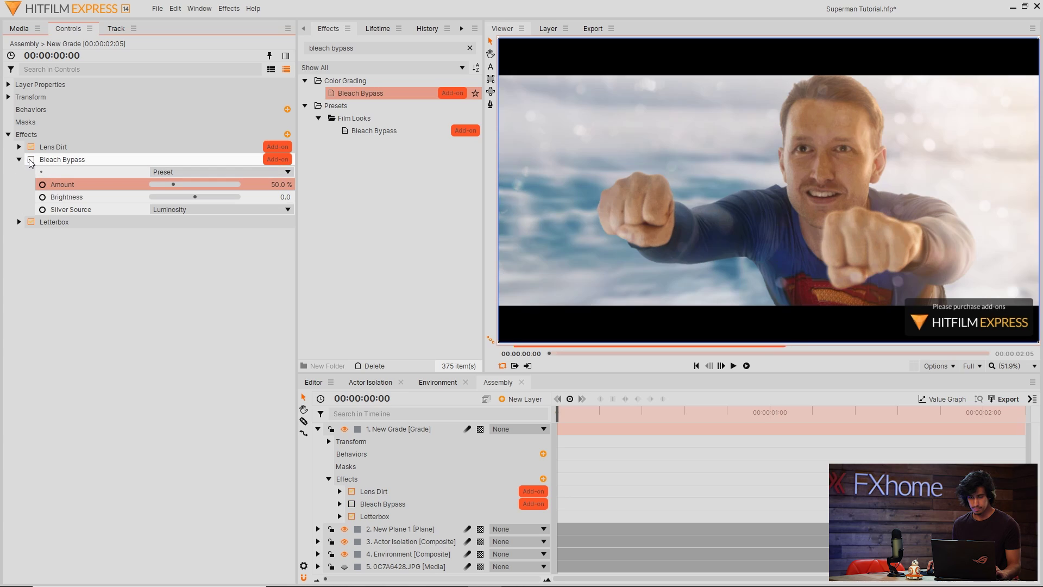
type("shake")
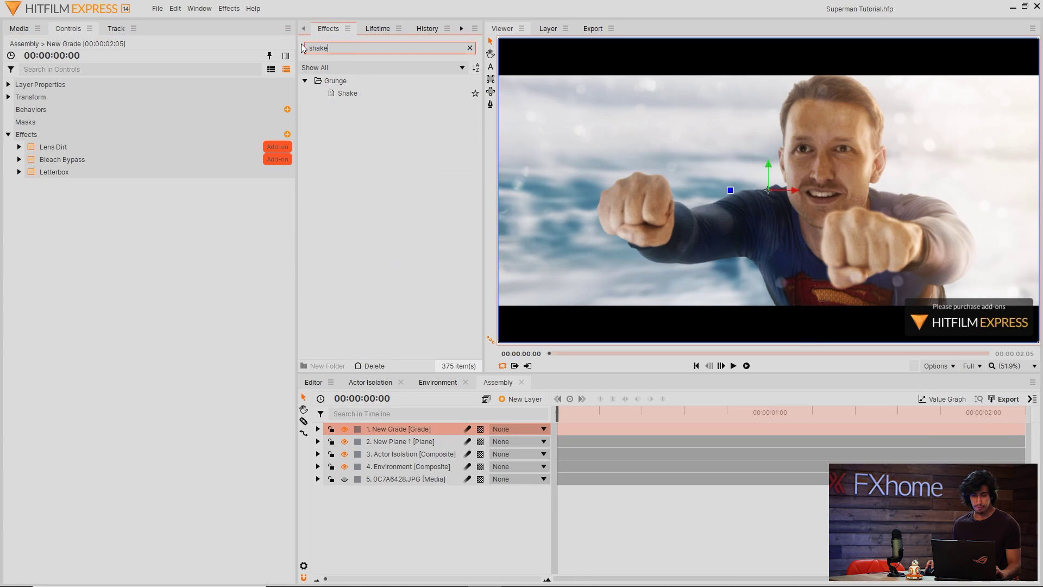
- Apply Shake to New Grade, set Smooth to 42, and drag it above Lens Dirt
left_click_drag(352, 98, 60, 172)
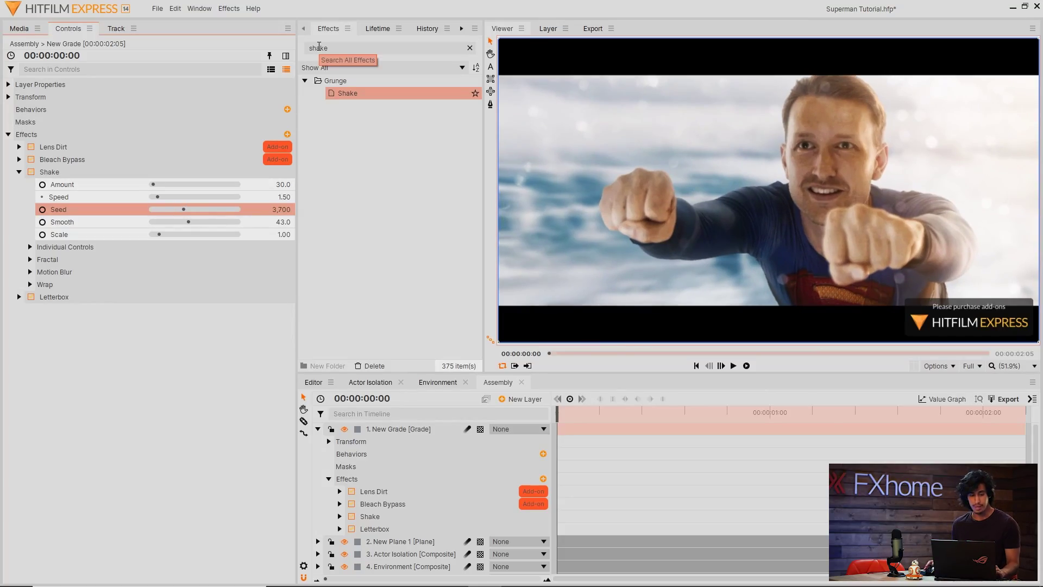
left_click_drag(194, 226, 188, 221)
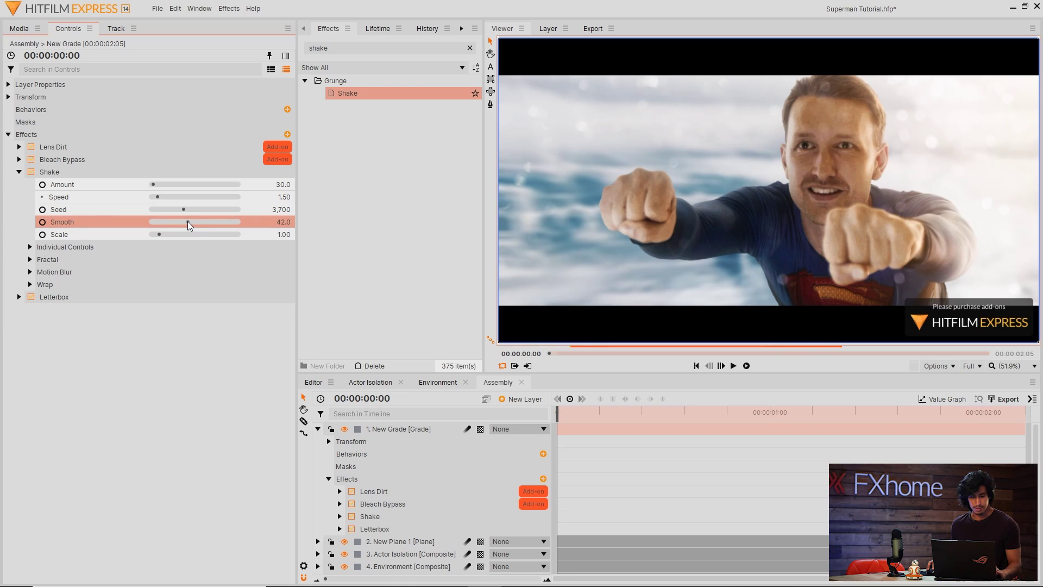
left_click(30, 260)
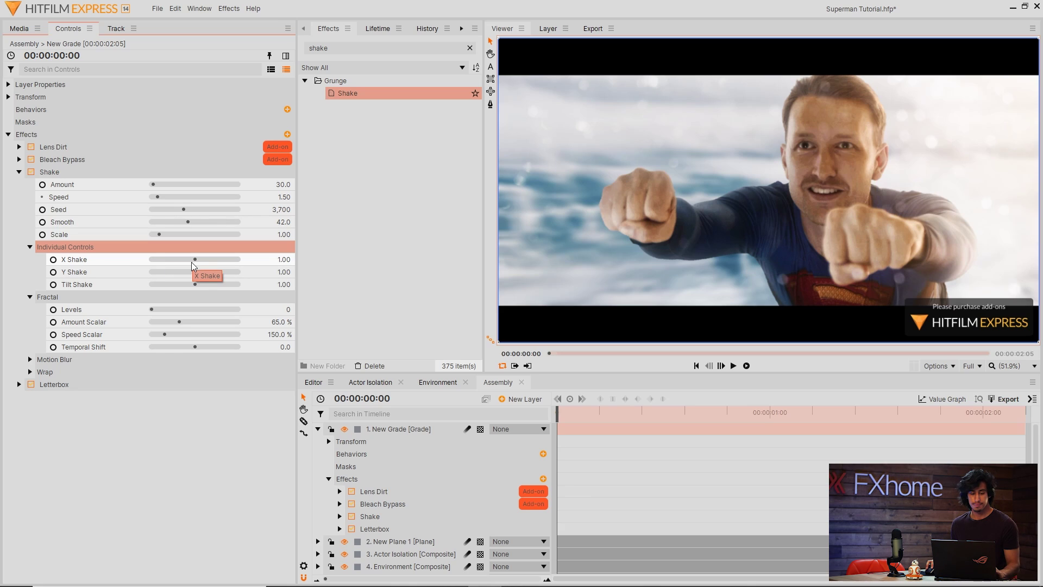
left_click(19, 172)
left_click_drag(66, 168, 66, 146)
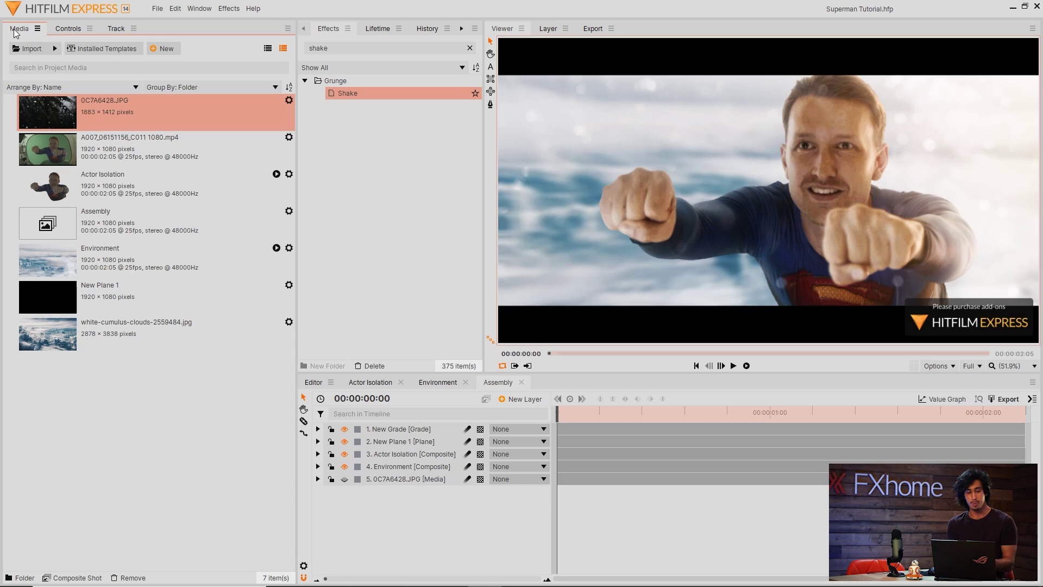
- Make a composite shot named Particles, add Particle Simulator, and preview it
left_click(172, 54)
type("Particles")
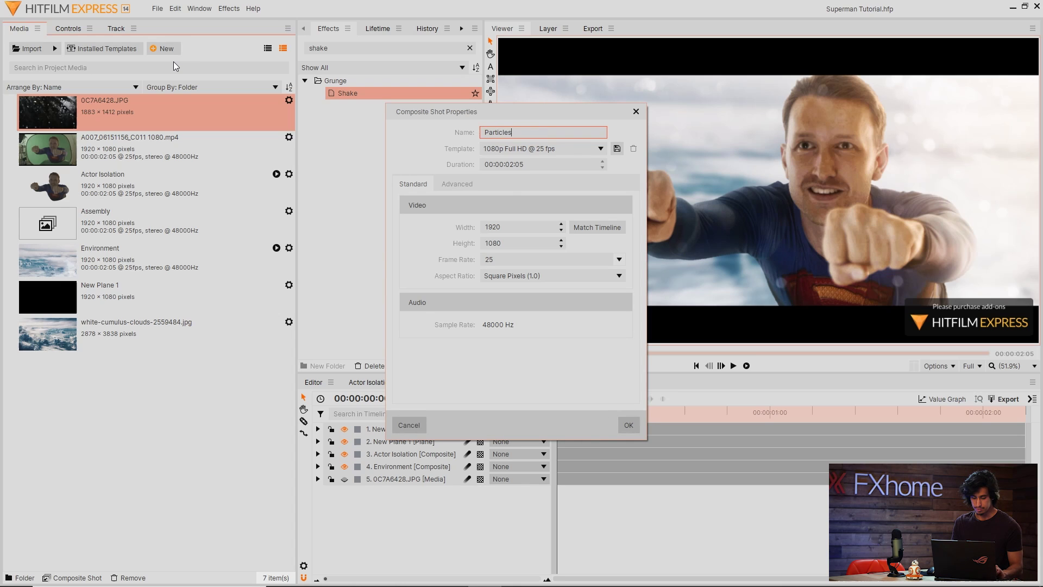
key("Return")
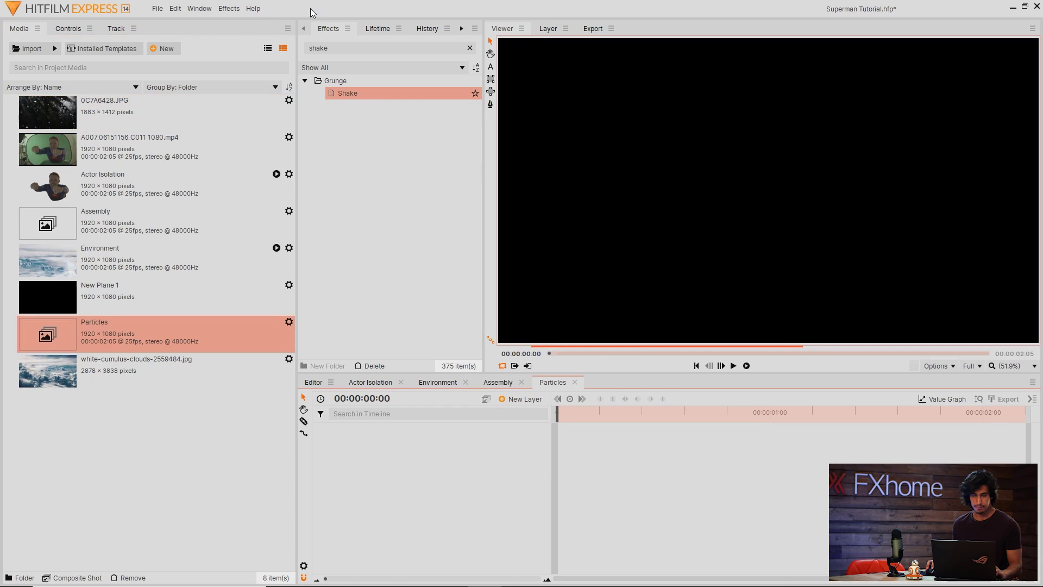
left_click(323, 50)
type("particle s")
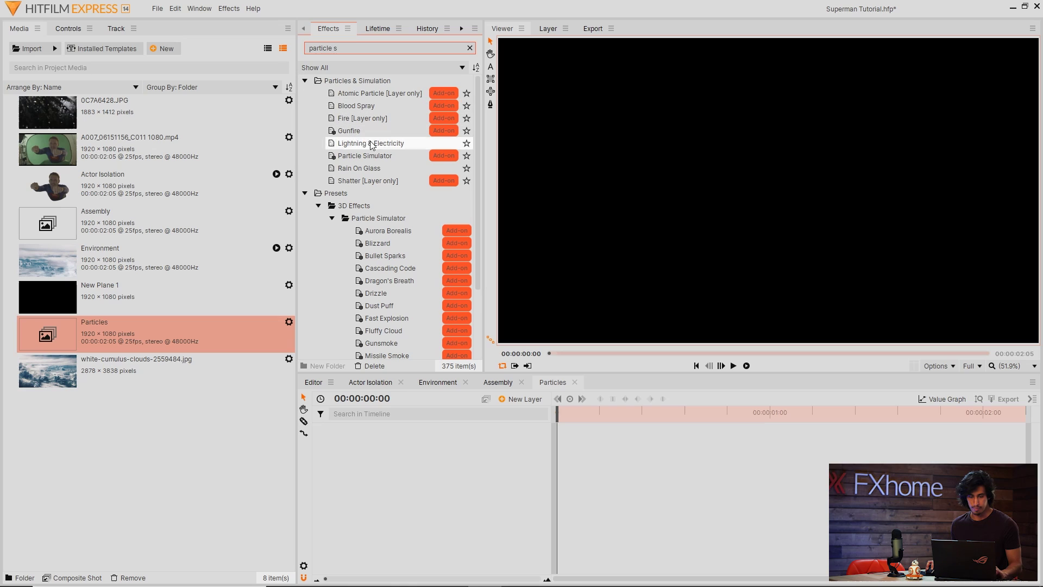
left_click_drag(371, 156, 435, 479)
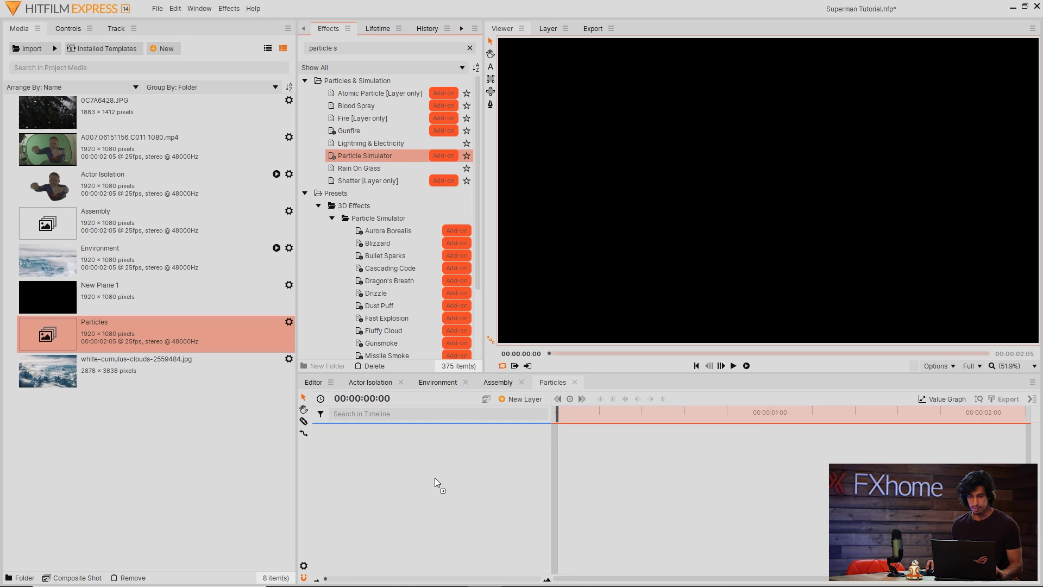
key("space")
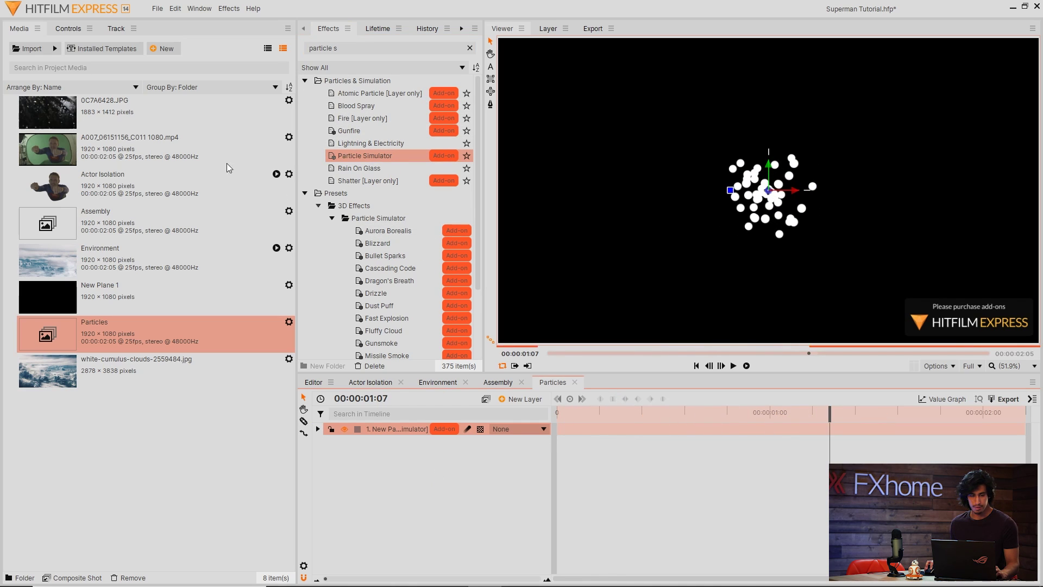
- Change the emitter shape to a 1985 × 1118 px Quad
left_click(73, 30)
left_click(8, 146)
left_click(19, 159)
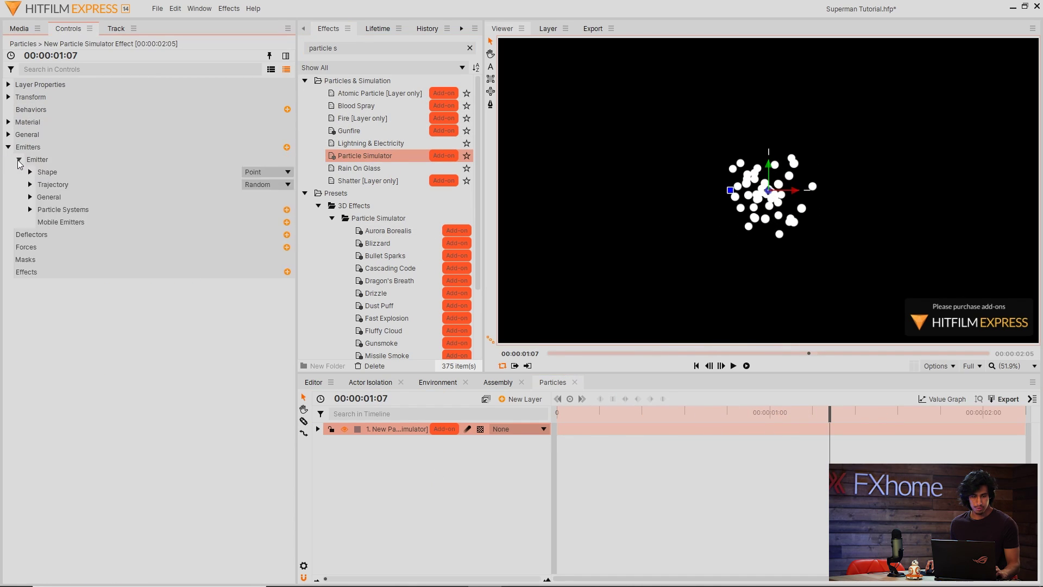
left_click(47, 173)
left_click(261, 171)
left_click(259, 202)
left_click(154, 172)
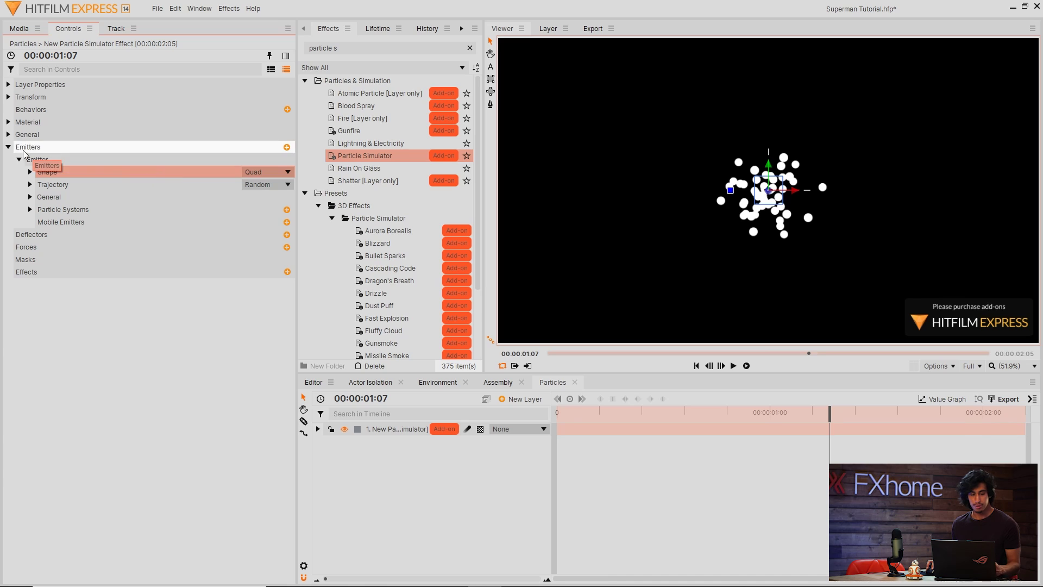
left_click(29, 171)
left_click_drag(273, 317, 294, 317)
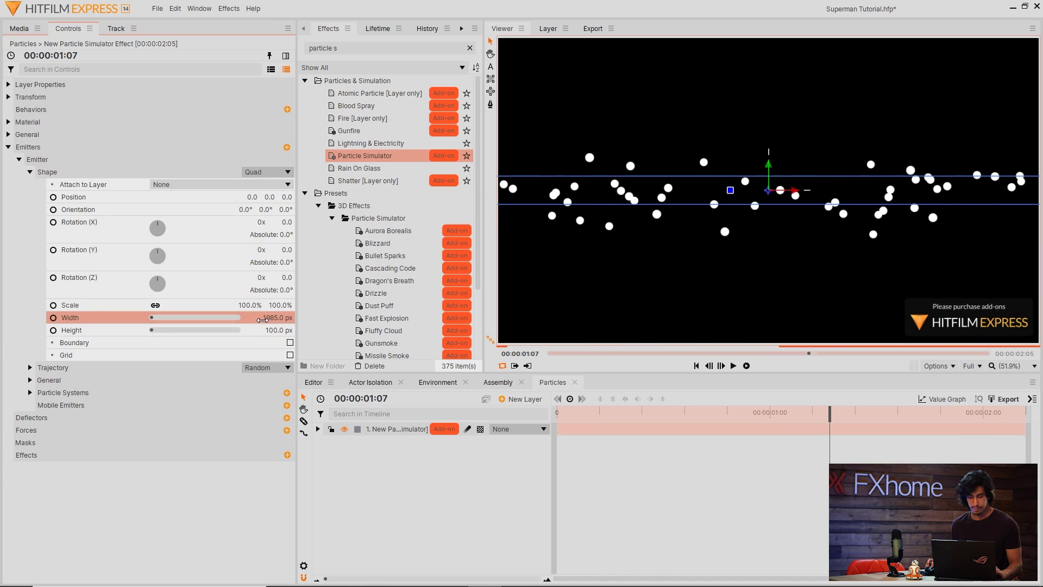
mouse_move(277, 330)
left_mouse_down()
mouse_move(293, 330)
mouse_move(269, 332)
left_mouse_up()
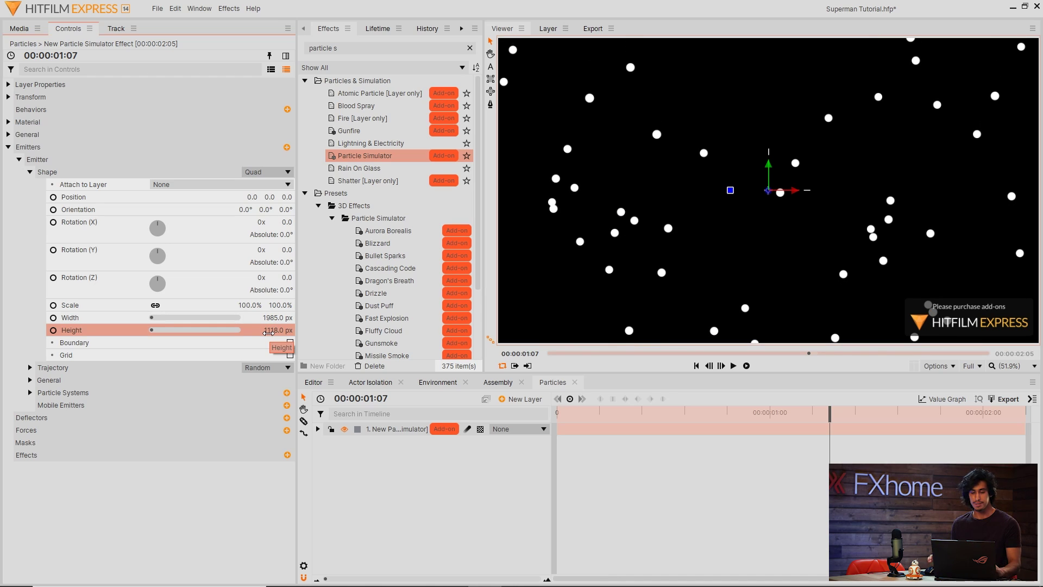
- Set the emitter trajectory to Cone with Y rotation of −81°
left_click(31, 172)
left_click(261, 185)
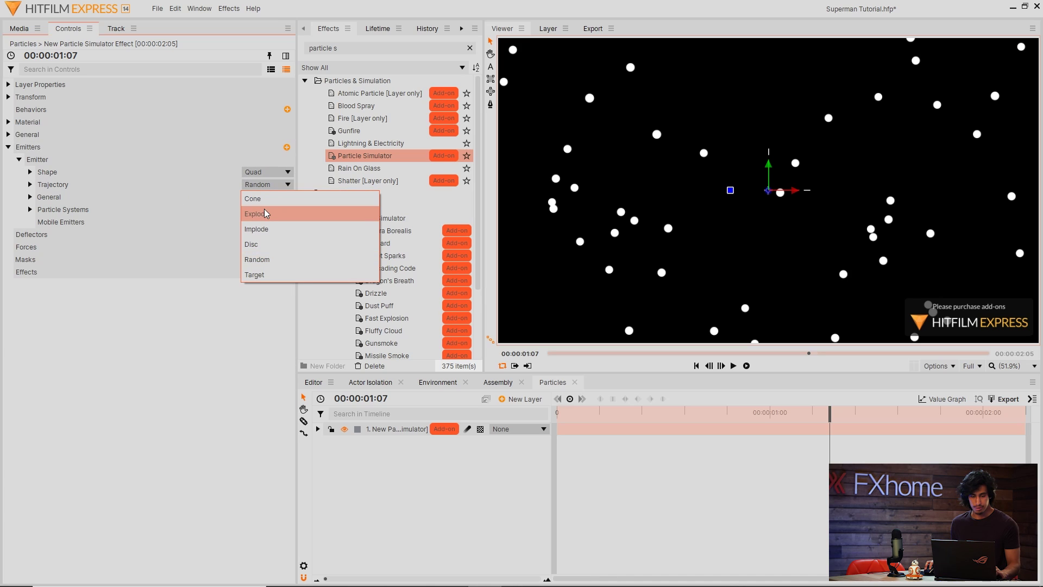
left_click(269, 199)
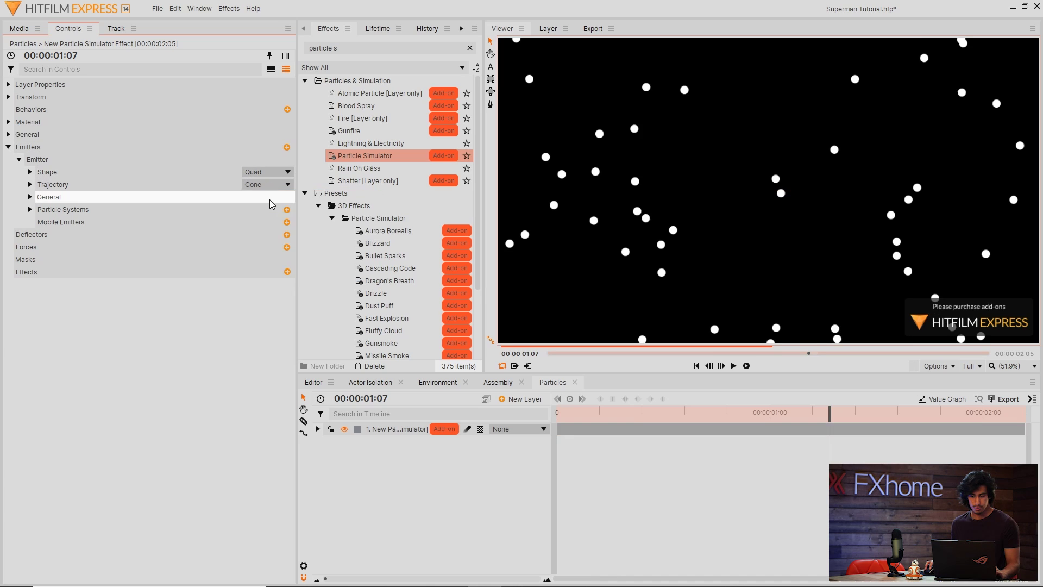
left_click(658, 430)
left_click_drag(648, 411, 795, 409)
left_click(30, 184)
key("space")
left_click_drag(285, 237, 291, 236)
left_click_drag(677, 412, 539, 422)
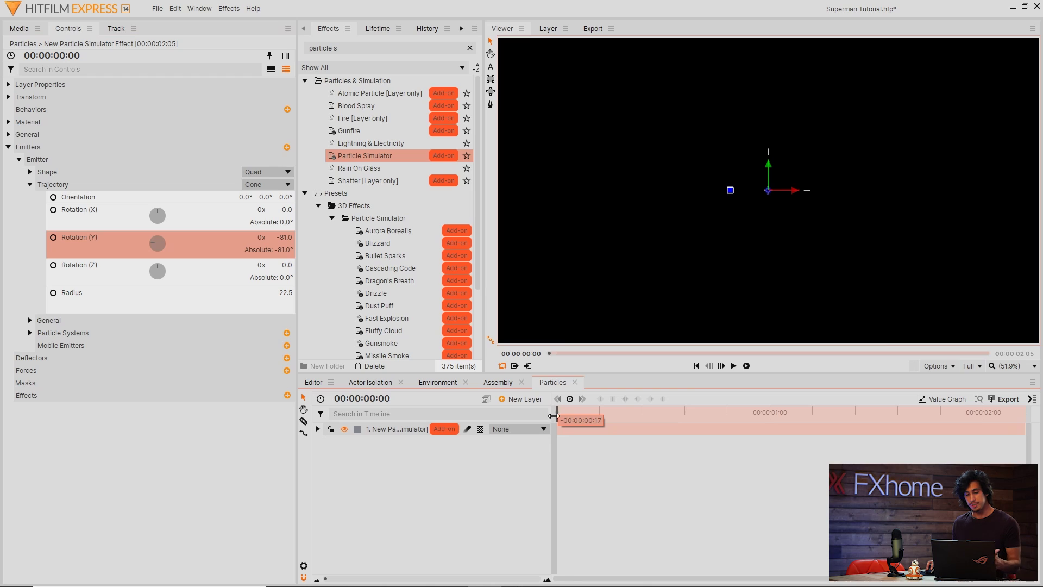
- Pre-roll the particle simulation with a −10 s time shift and set particle speed to 200
left_click(166, 66)
type("shift")
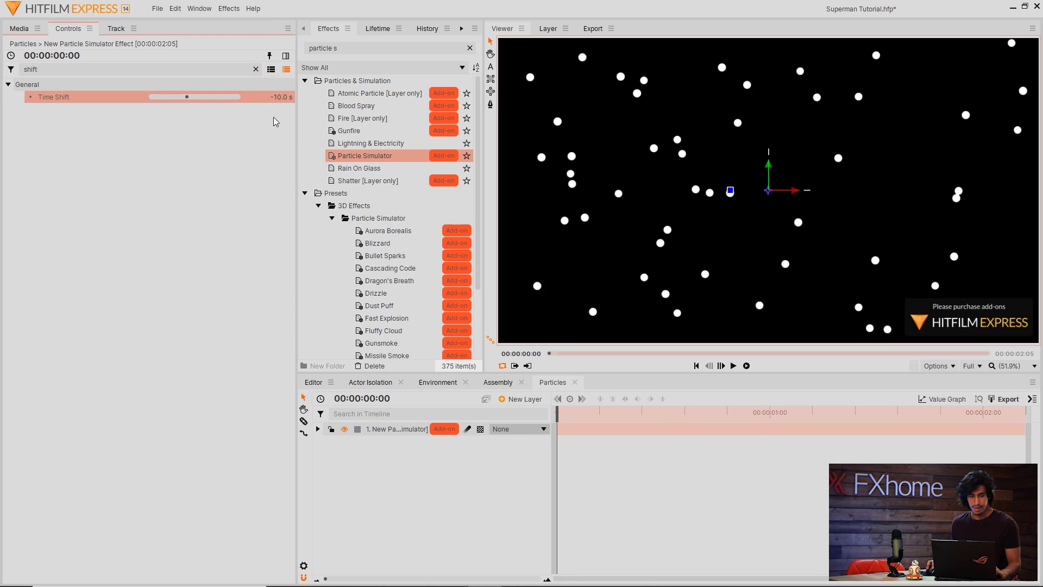
left_click(256, 69)
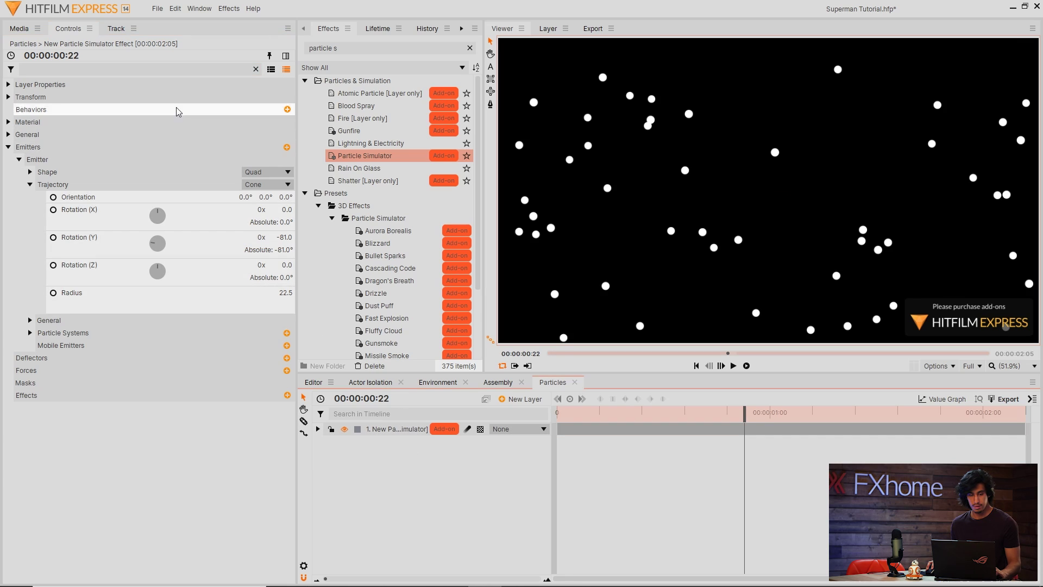
left_click(175, 69)
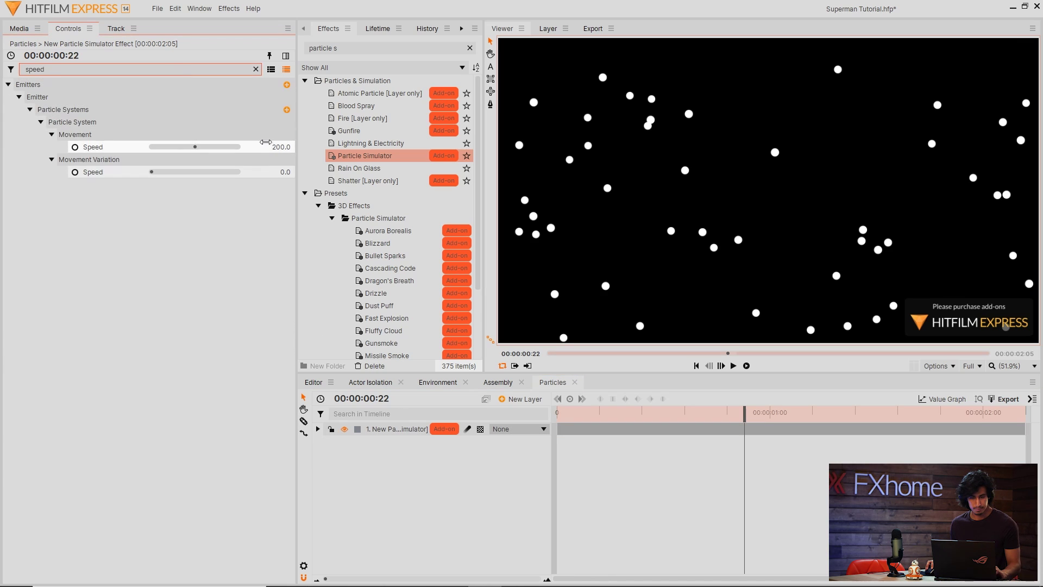
left_click_drag(277, 146, 277, 147)
- Set the emitter cone radius to 15
double_click(176, 65)
type("radius")
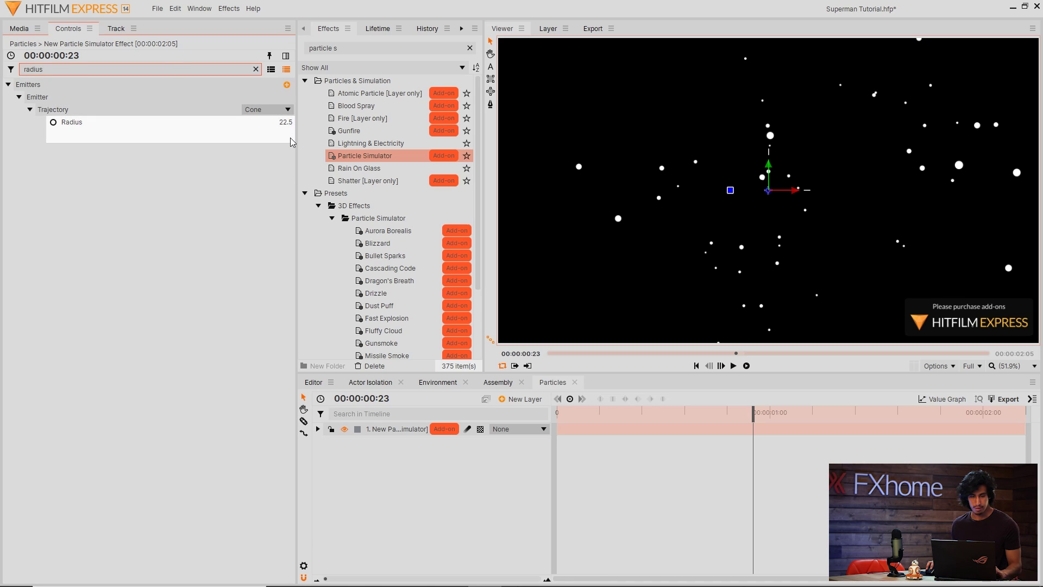
left_click(282, 124)
type("5.5")
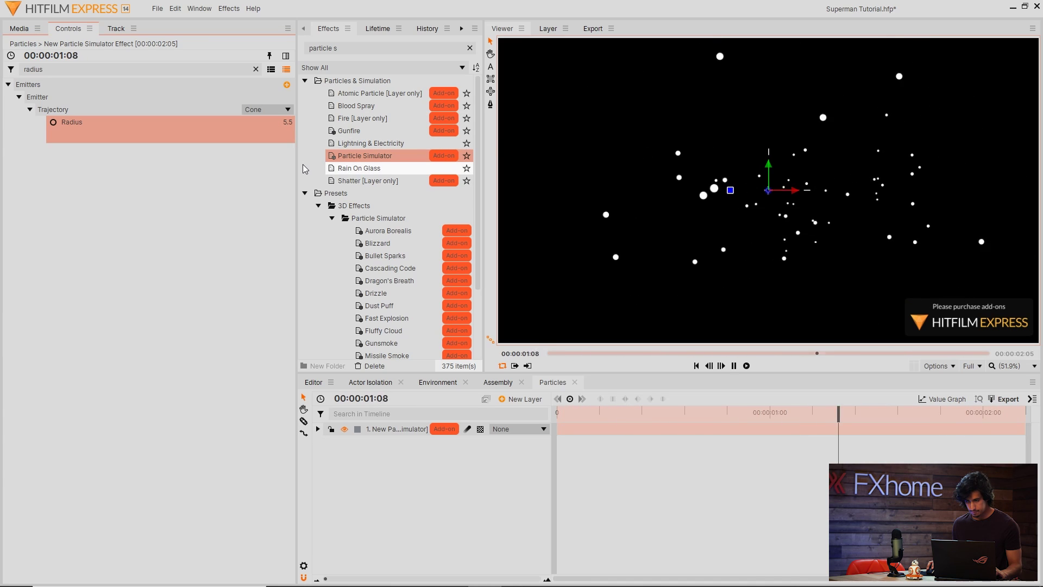
left_click(200, 69)
key("ctrl+a")
key("BackSpace")
type("life")
- Shorten particle life to 0.2 s and enlarge the emitter to 4972 × 2589 px
left_click(284, 150)
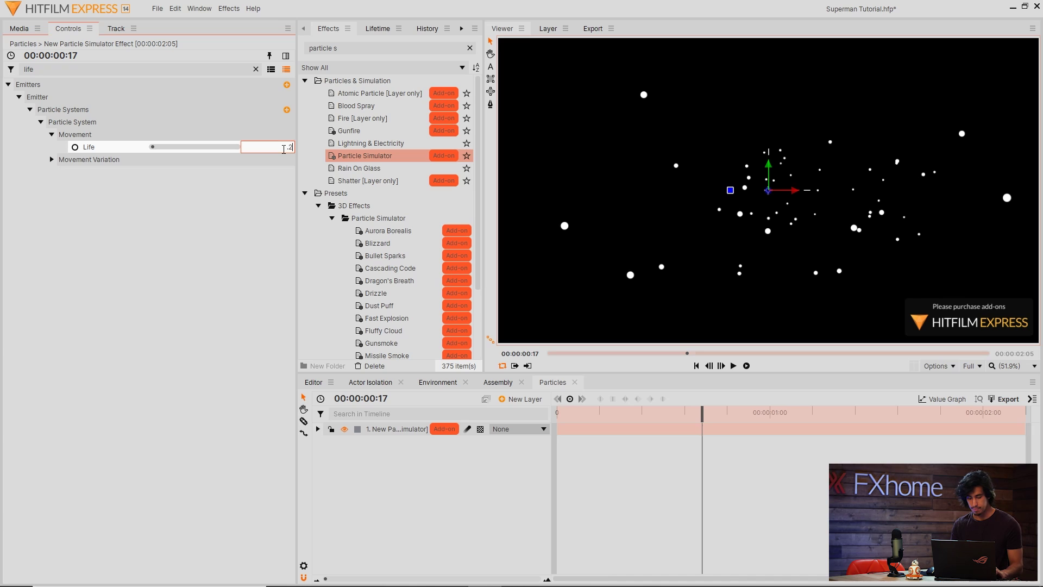
key("Return")
key("space")
left_click(256, 69)
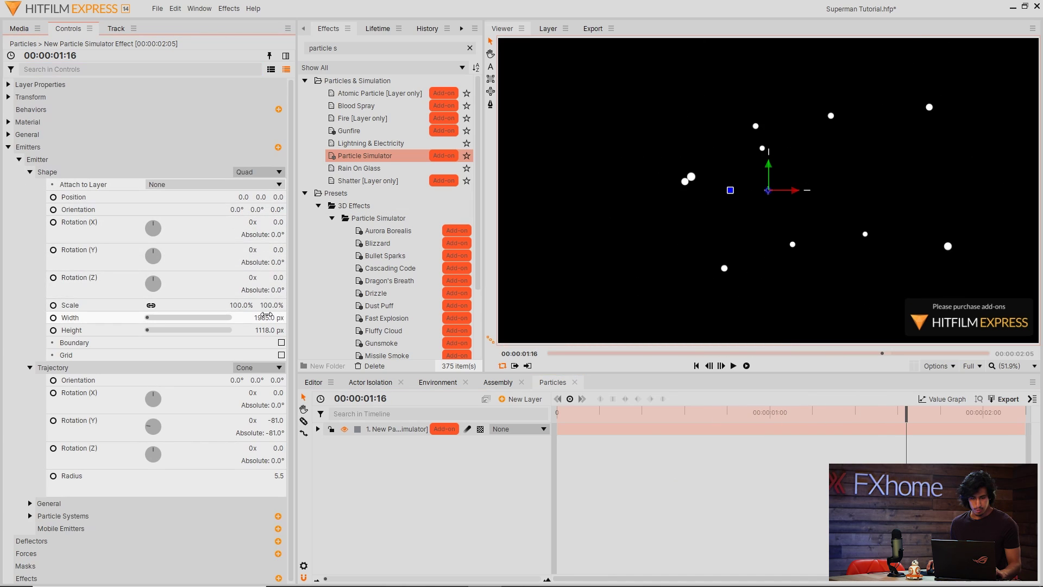
left_click_drag(269, 317, 343, 318)
left_click_drag(269, 330, 326, 330)
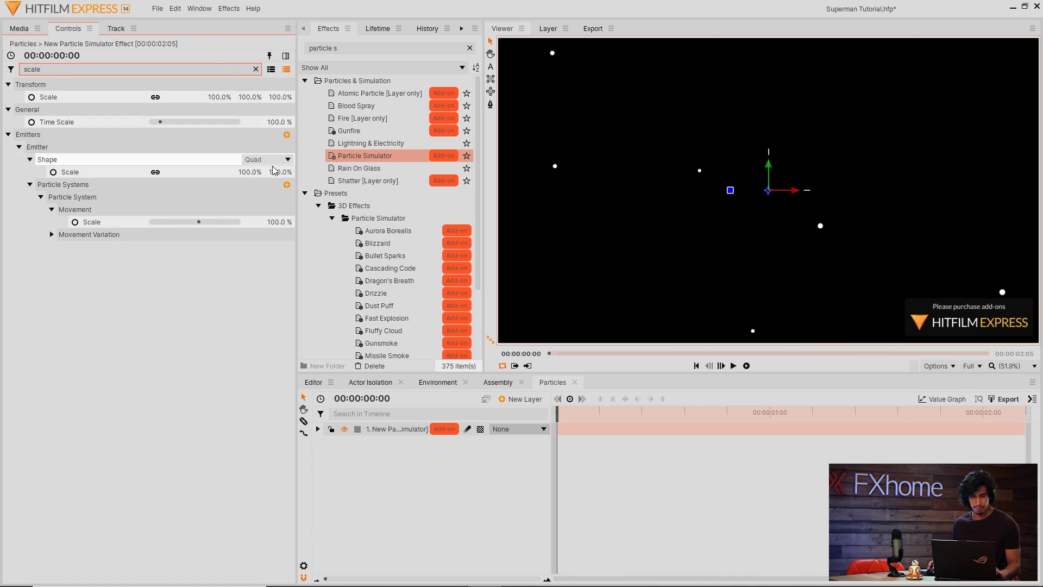
- Tune particle movement scale with previews, settling on 80% for streaking particles
left_click(275, 222)
type("100")
key("Return")
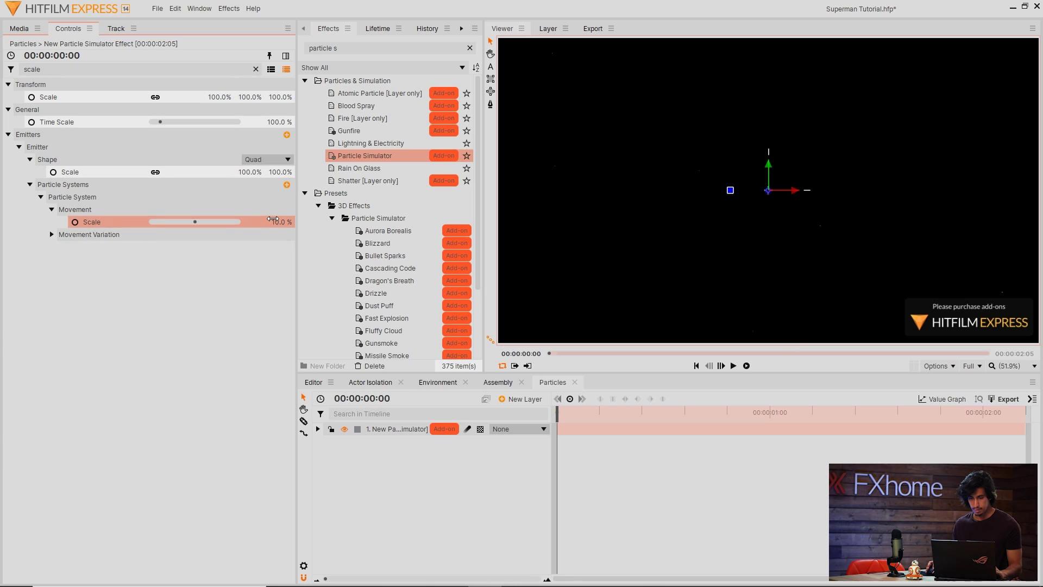
left_click(477, 458)
key("space")
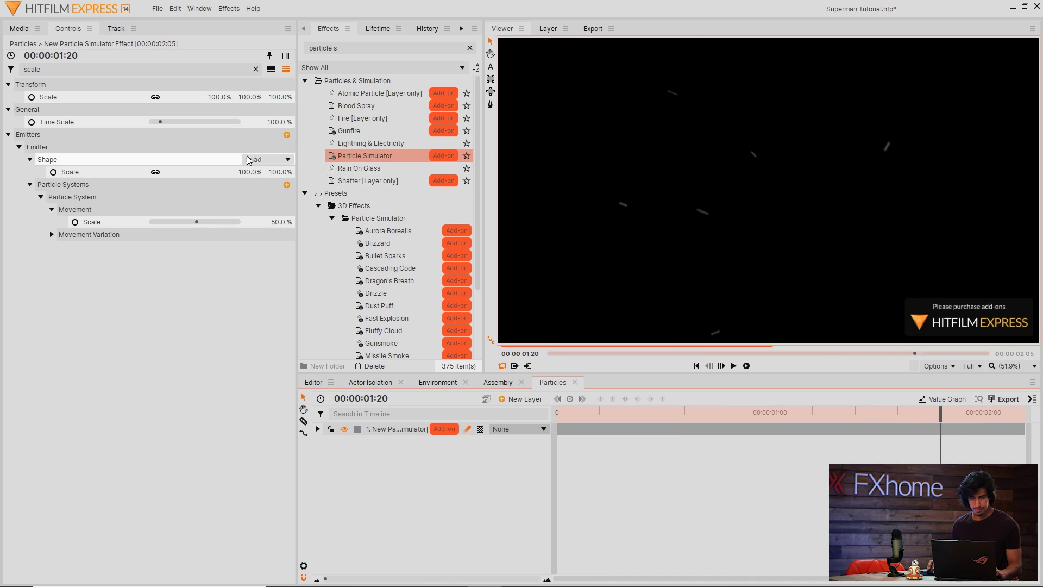
left_click_drag(260, 221, 275, 217)
left_click(276, 217)
key("Return")
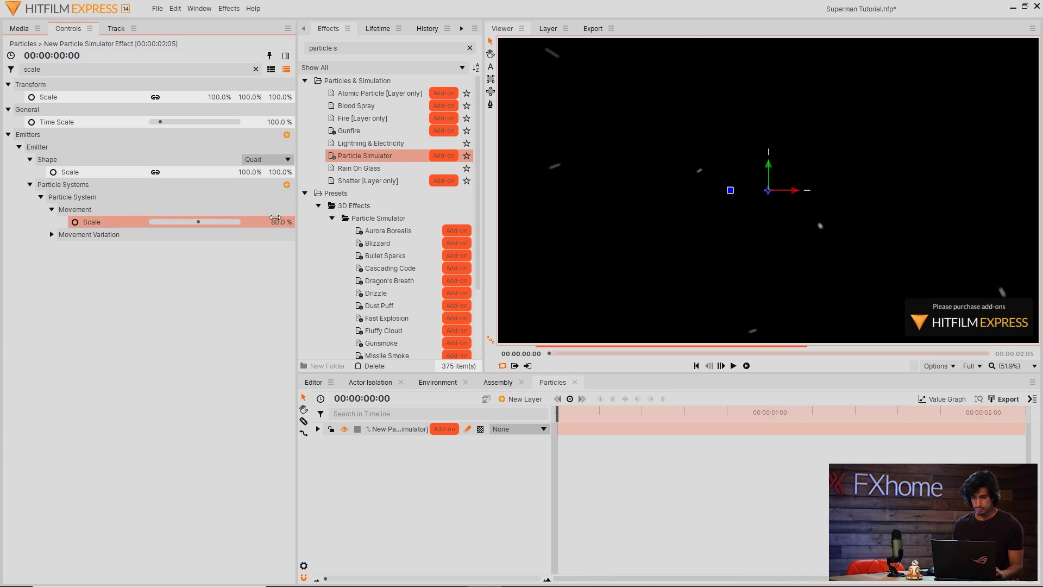
key("space")
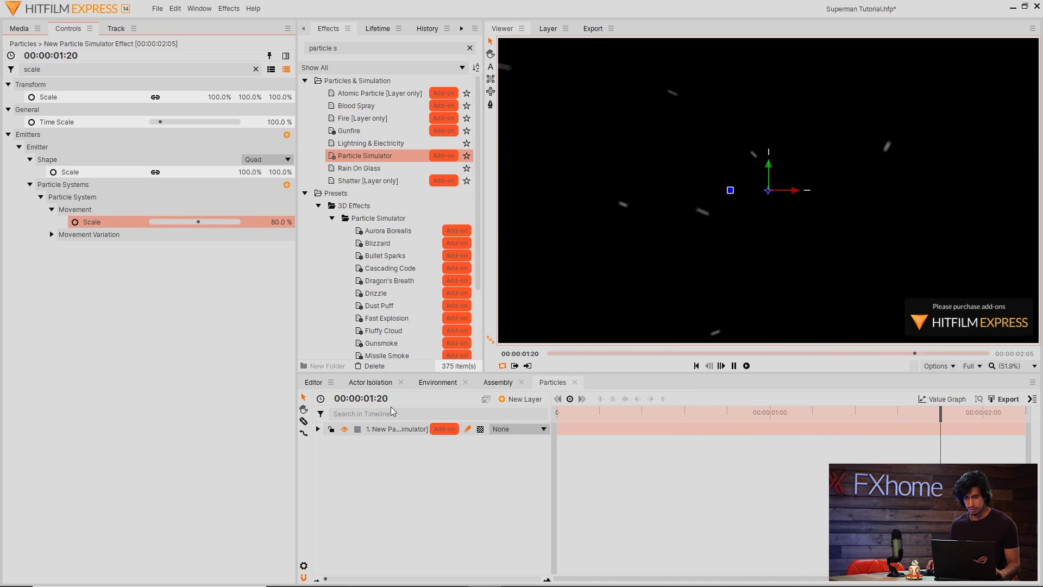
- Clear the search filter and expand the particle simulator's Particle System groups
left_click(391, 429)
key("space")
left_click(30, 172)
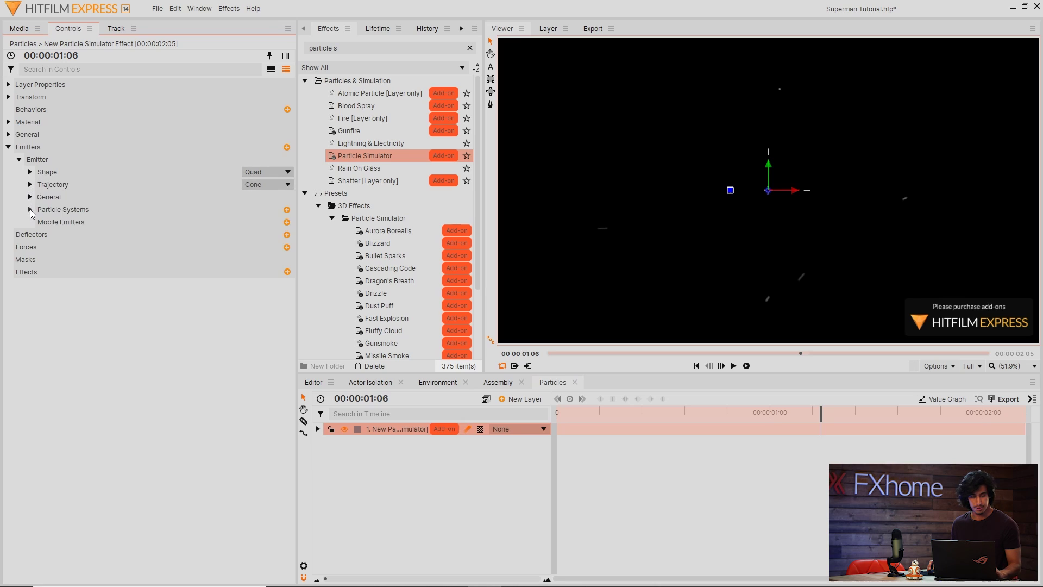
left_click(31, 210)
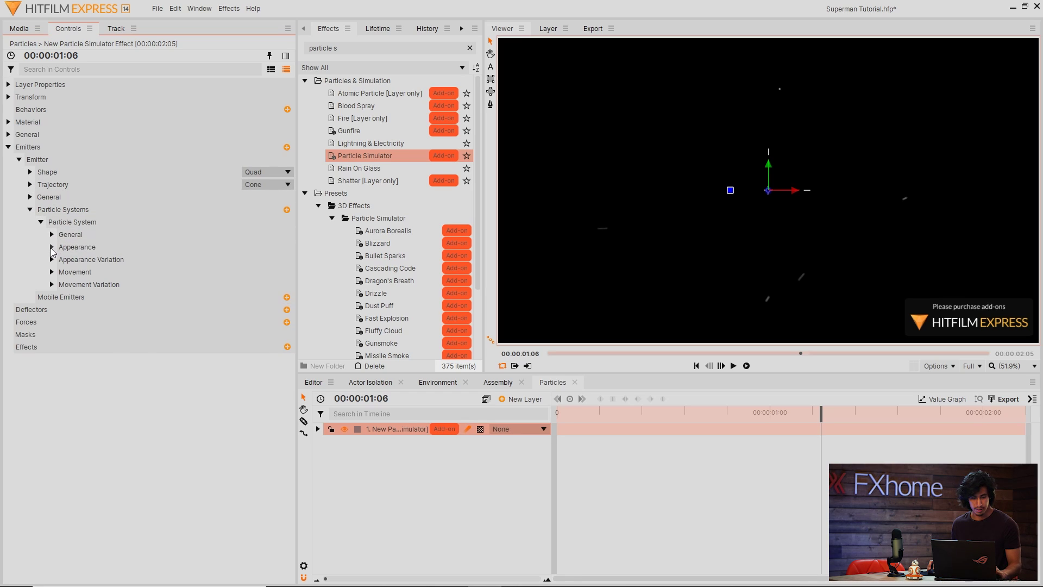
left_click(51, 246)
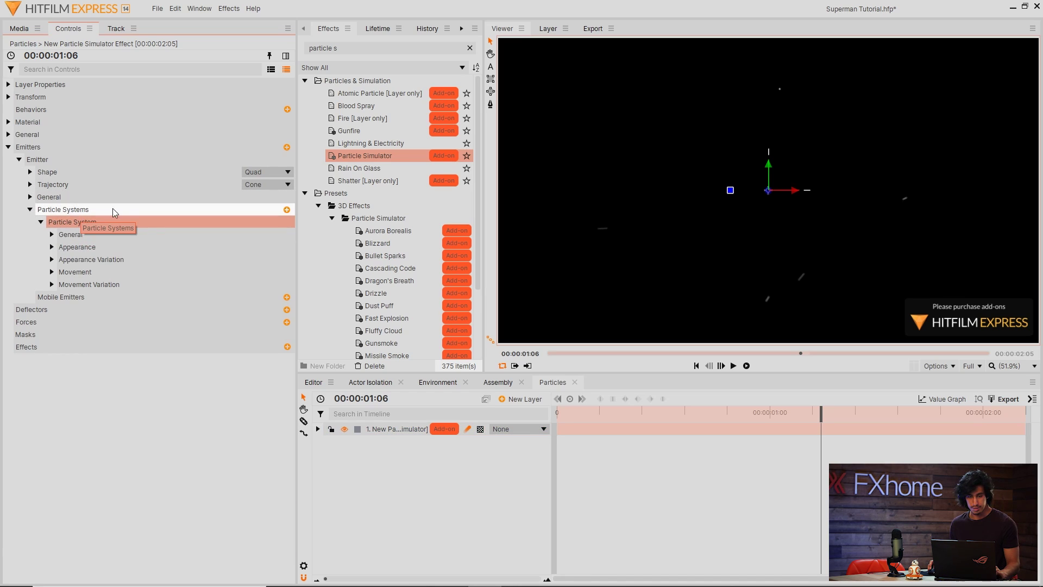
- Make Lifetime Alpha a Gradient, shift its left stop, and preview the particles fading in
left_click(375, 30)
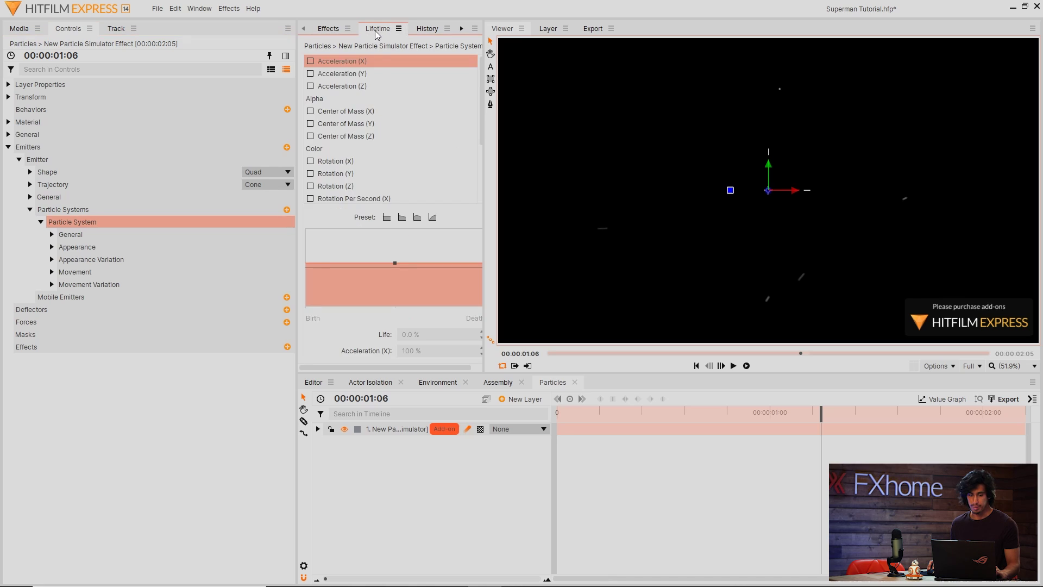
left_click(365, 99)
left_click(432, 313)
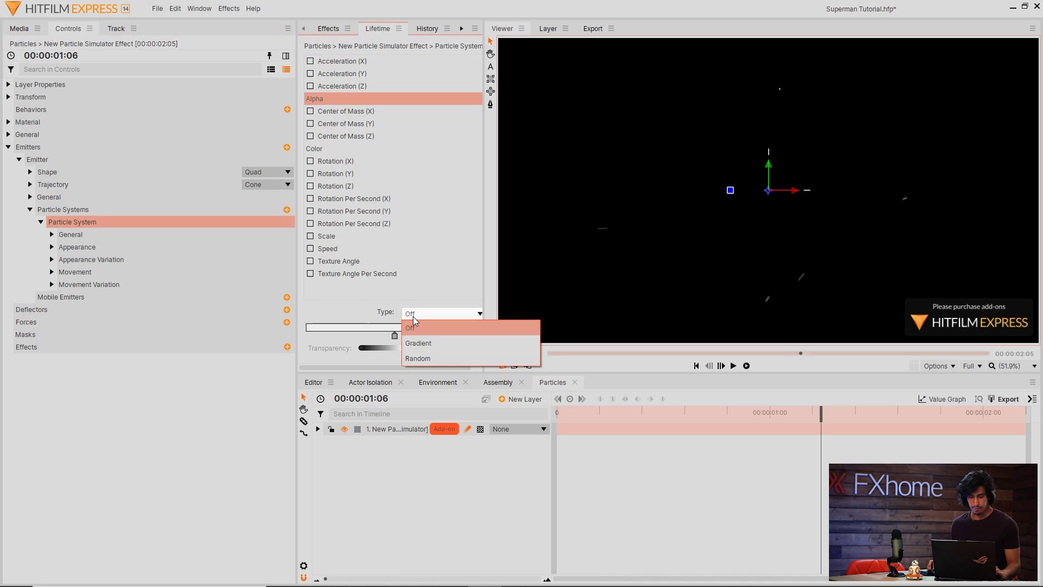
left_click(426, 342)
left_click_drag(338, 313, 307, 314)
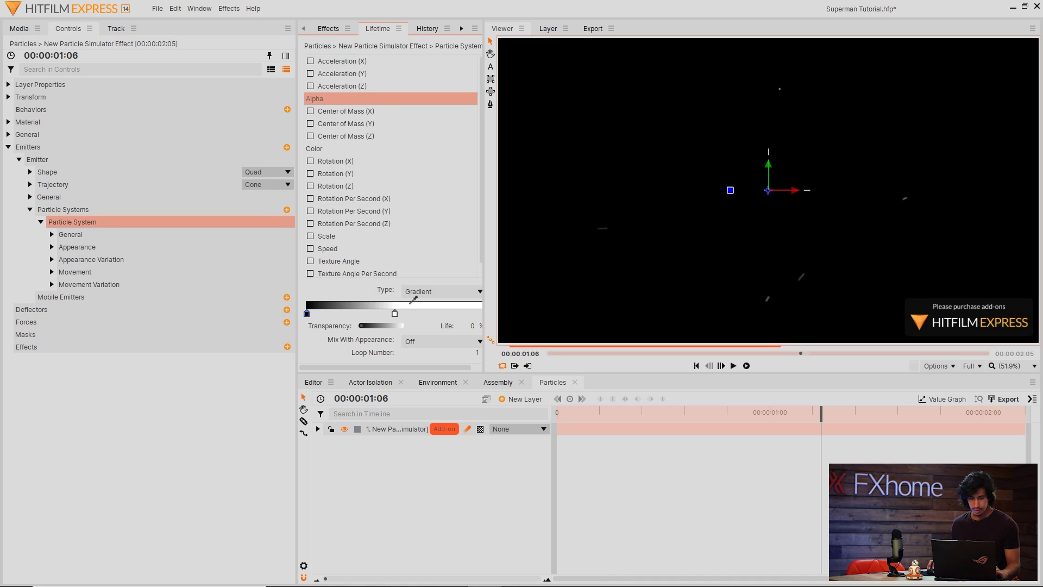
key("space")
type("per second")
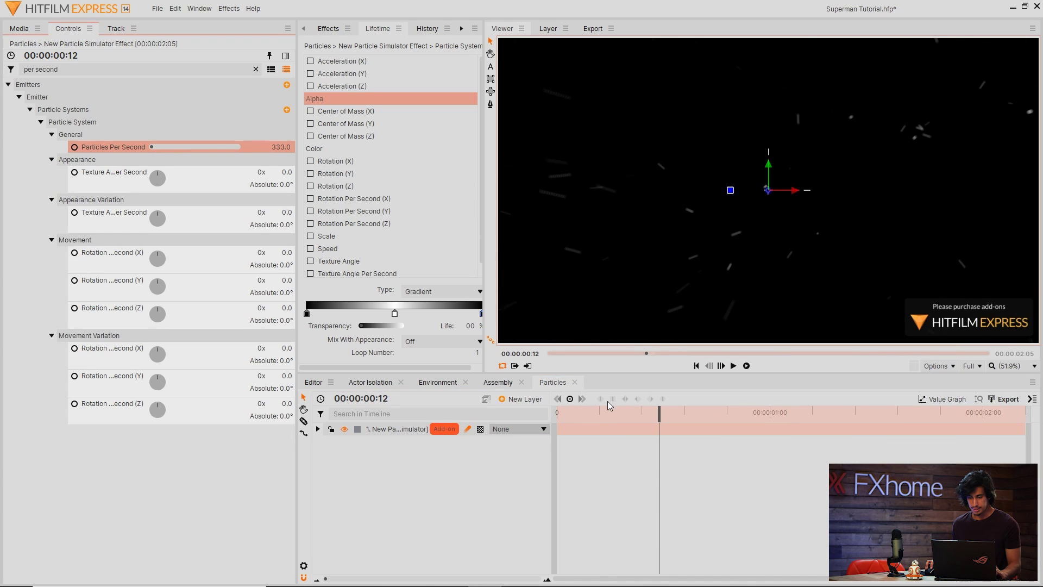
key("space")
left_click(522, 486)
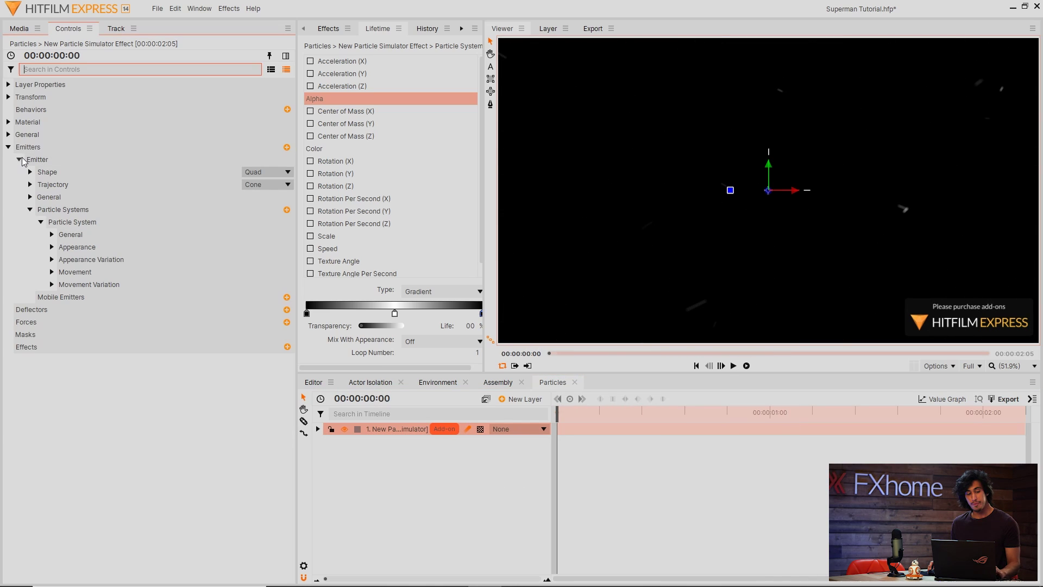
- Duplicate the emitter and expand the copy's particle system and appearance settings
left_click(19, 159)
left_click(59, 161)
right_click(59, 161)
left_click(93, 203)
left_click(19, 171)
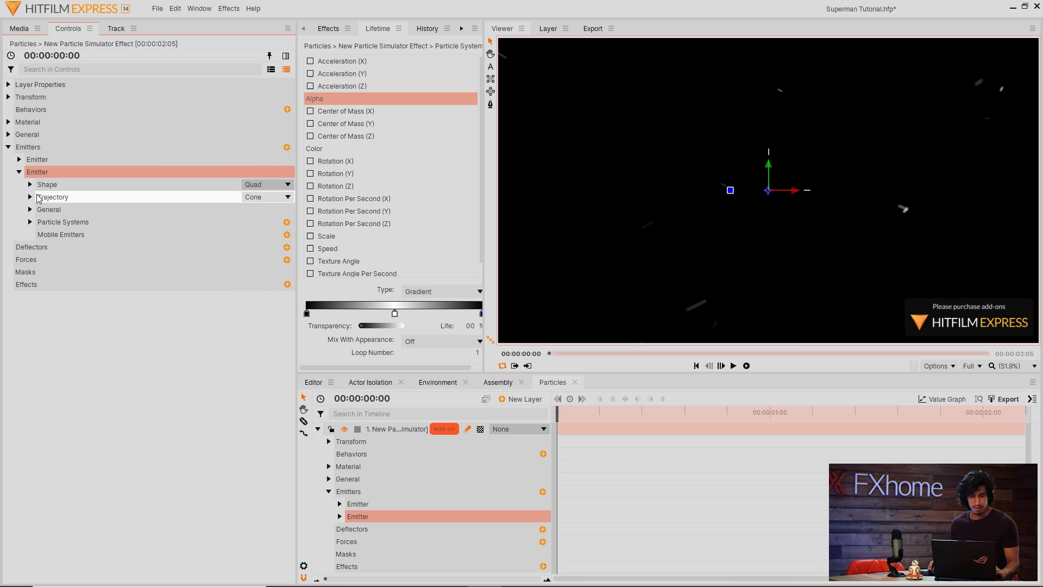
left_click(30, 221)
left_click(39, 235)
left_click(51, 259)
- Give the second emitter's particles the built-in Fire Ferocity 2 texture
left_click(170, 272)
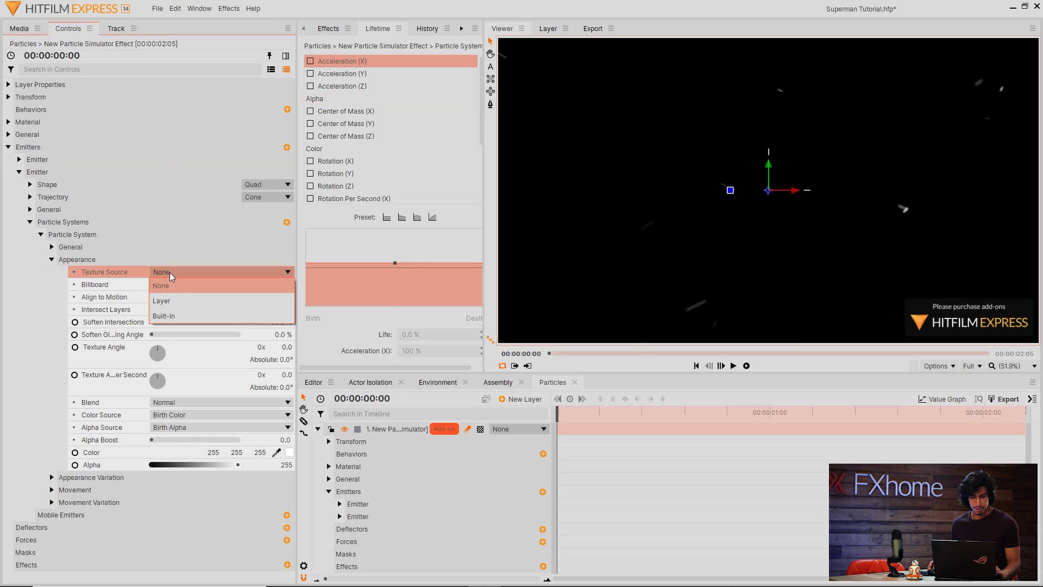
left_click(189, 316)
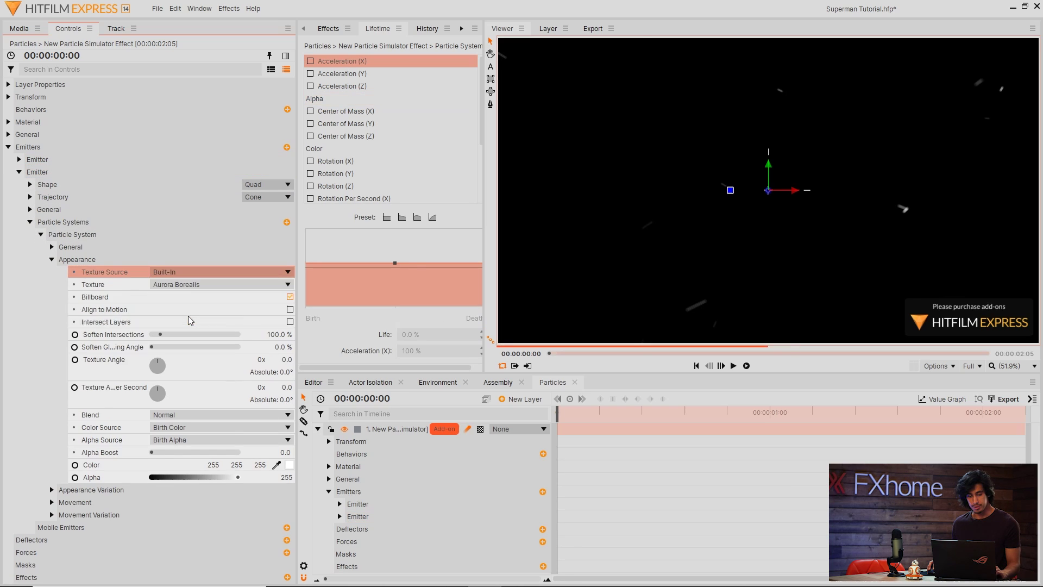
left_click(190, 284)
left_click(206, 389)
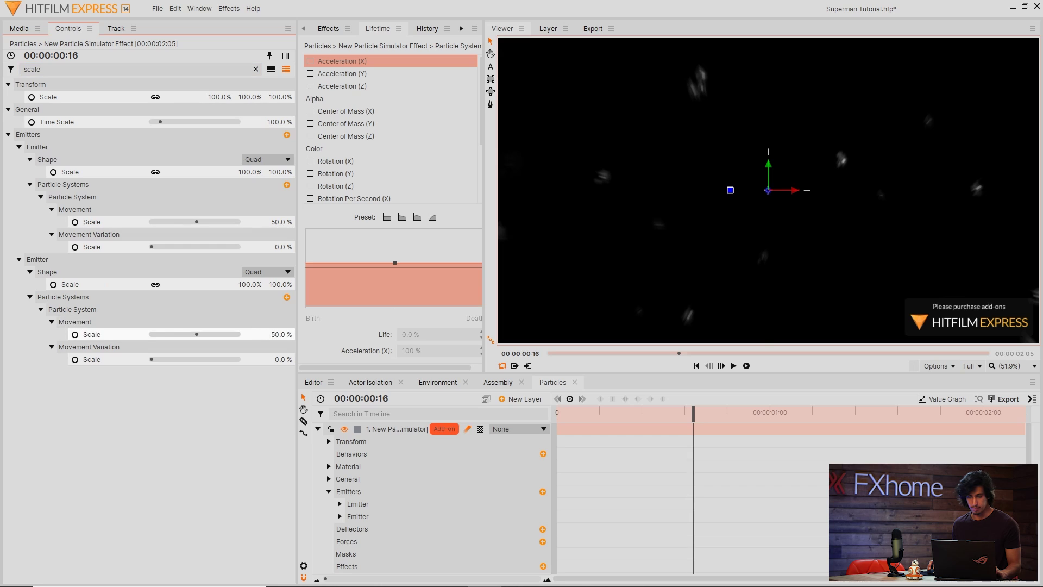
- Enlarge the fog particles and lower their lifetime alpha for more transparency
left_click_drag(280, 334, 343, 334)
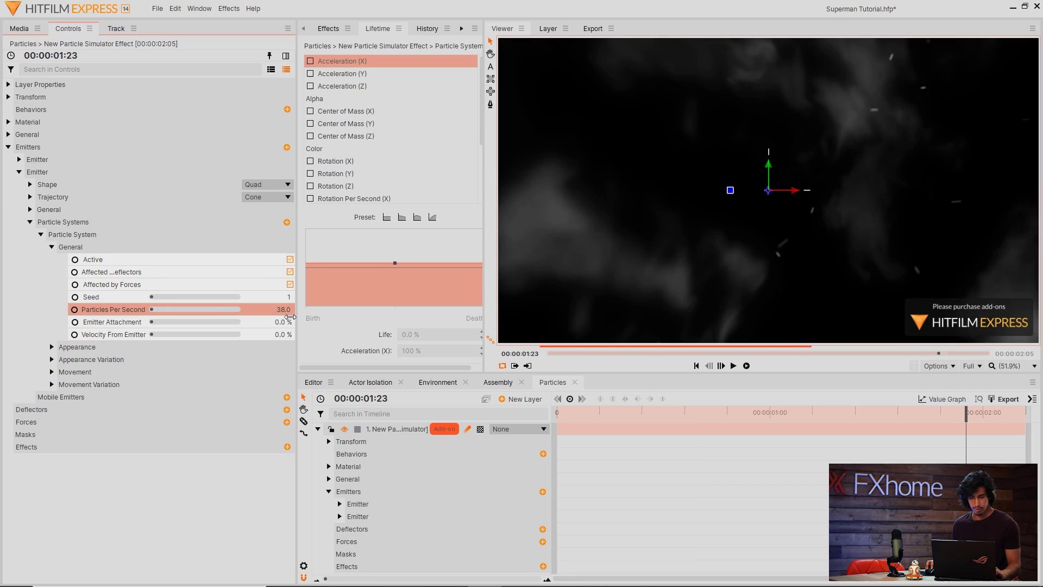
left_click(661, 506)
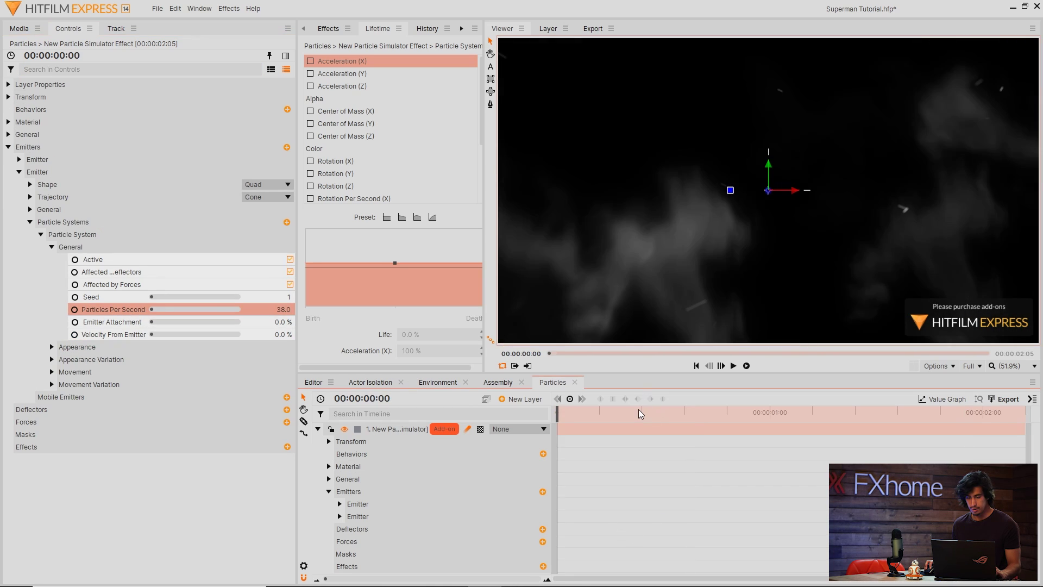
key("space")
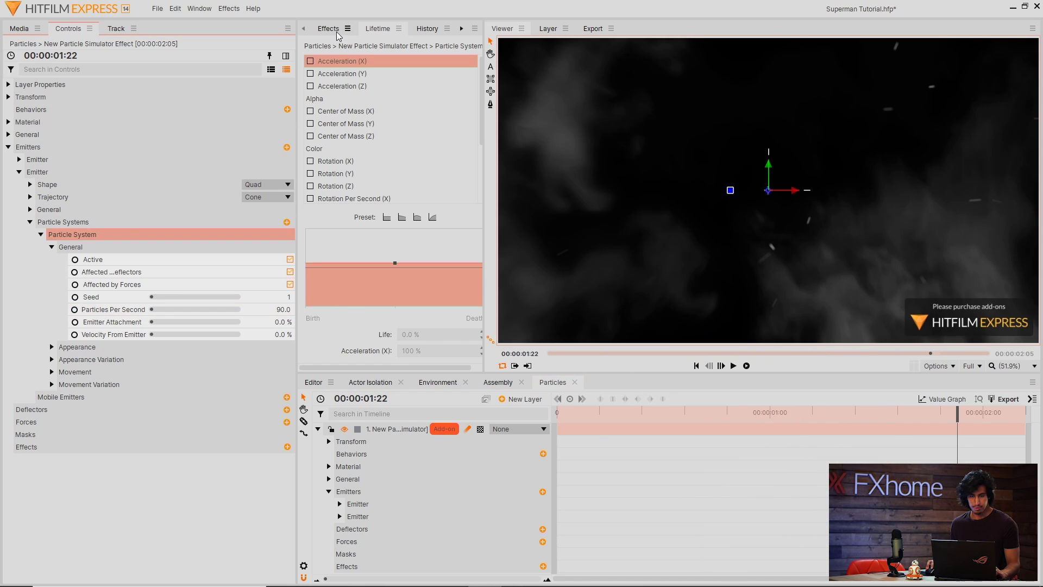
left_click(354, 103)
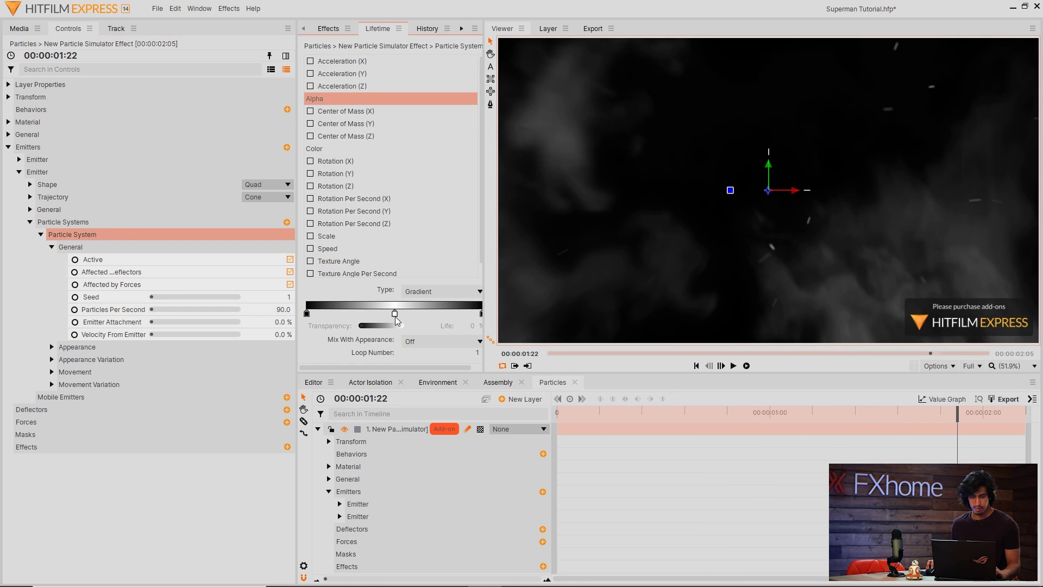
left_click_drag(397, 328, 382, 323)
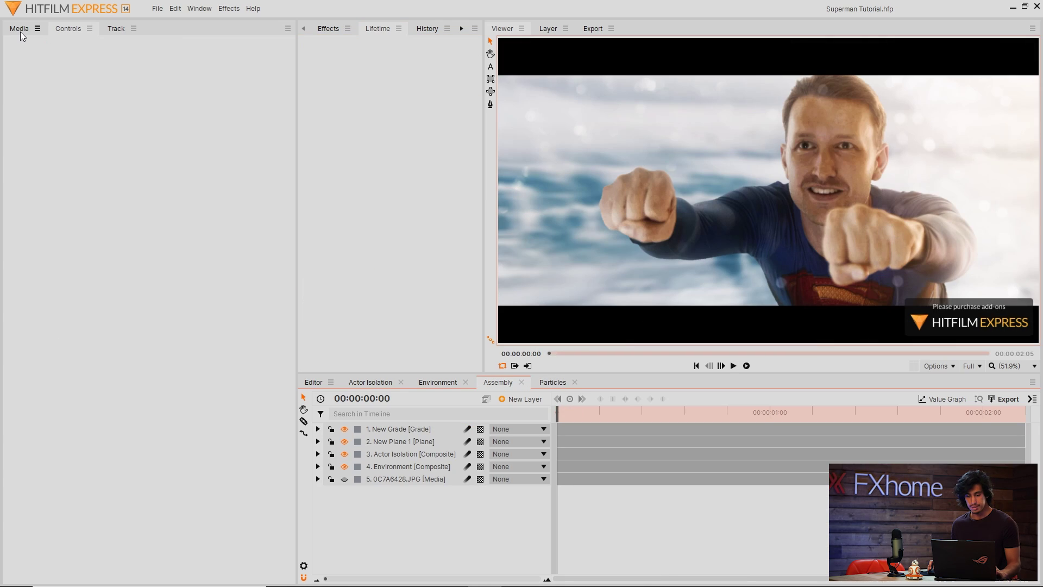
- Add the Particles composite to the Assembly timeline beneath New Grade and preview playback
left_click(20, 32)
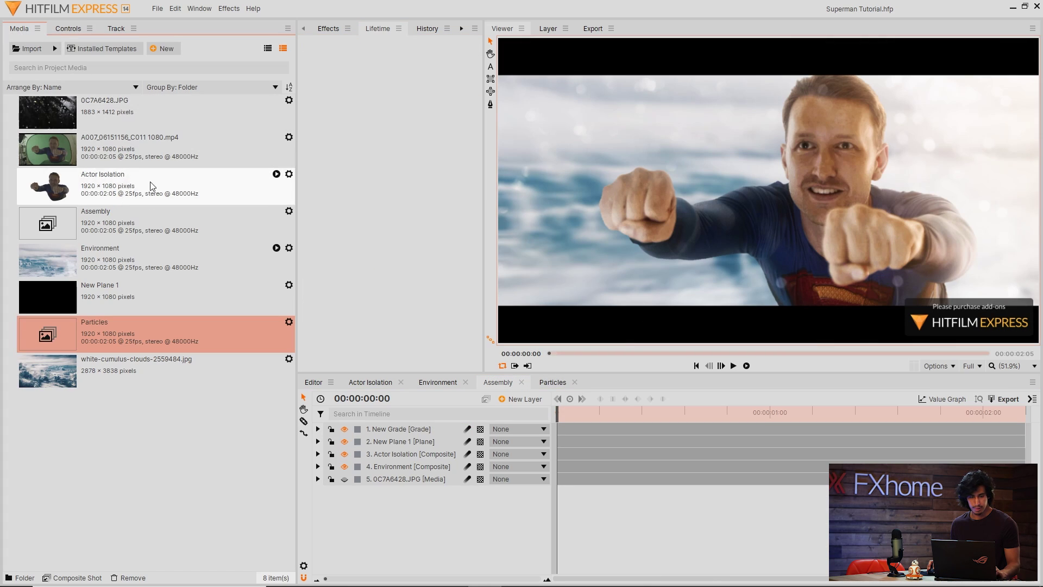
left_click_drag(415, 440, 411, 446)
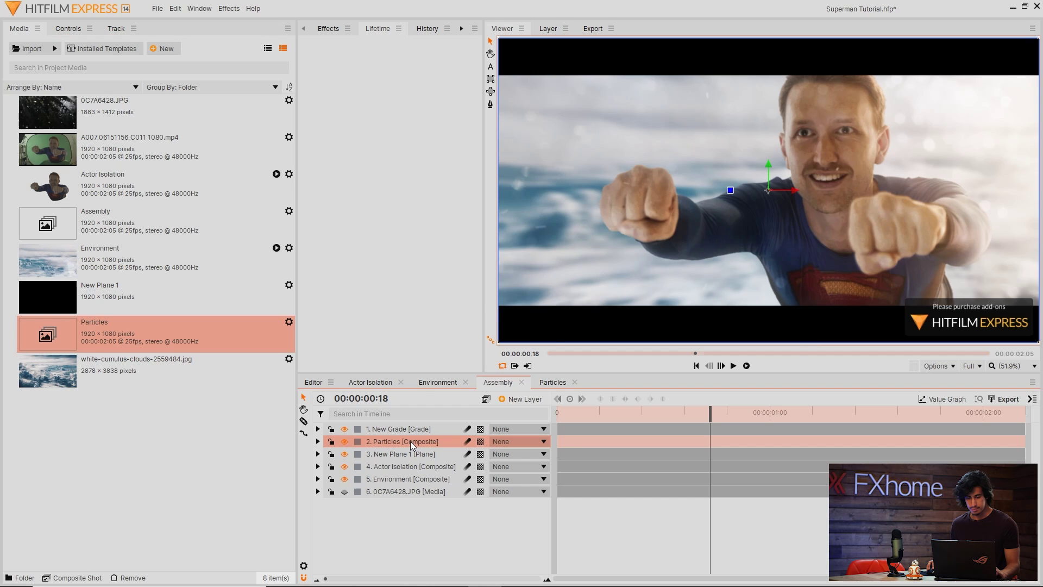
right_click(410, 441)
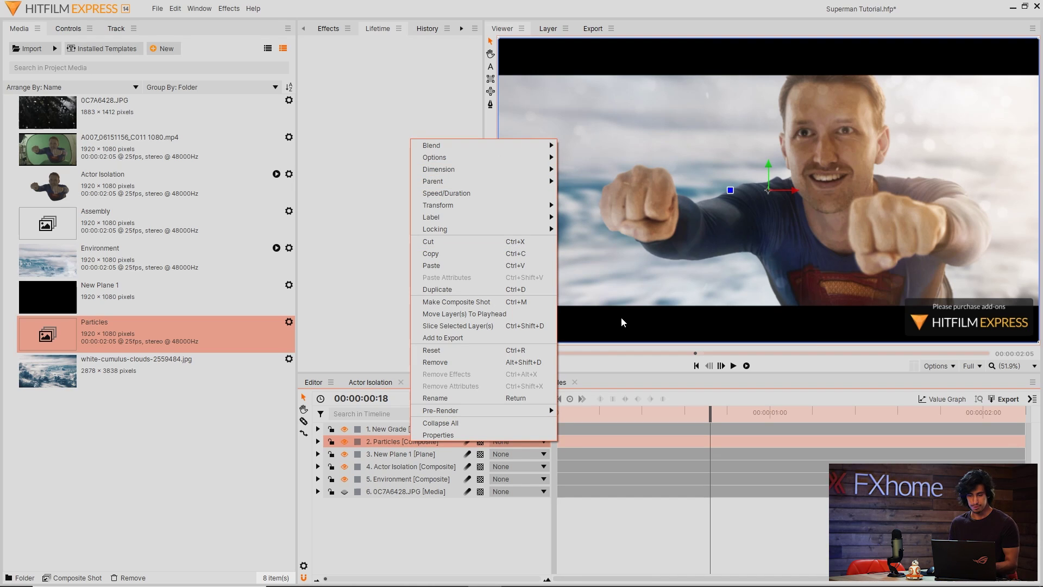
left_click(455, 517)
key("space")
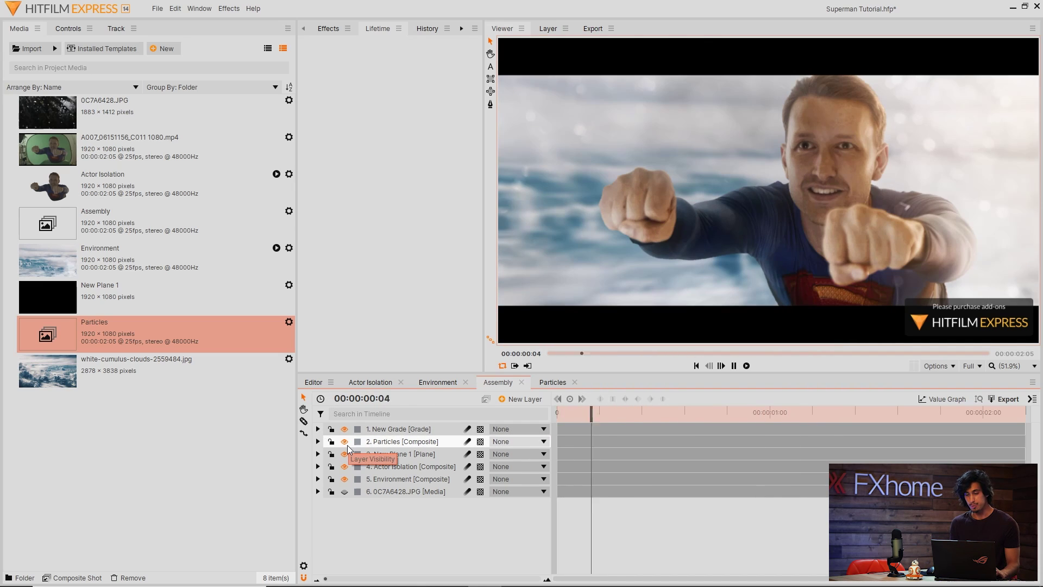
key("space")
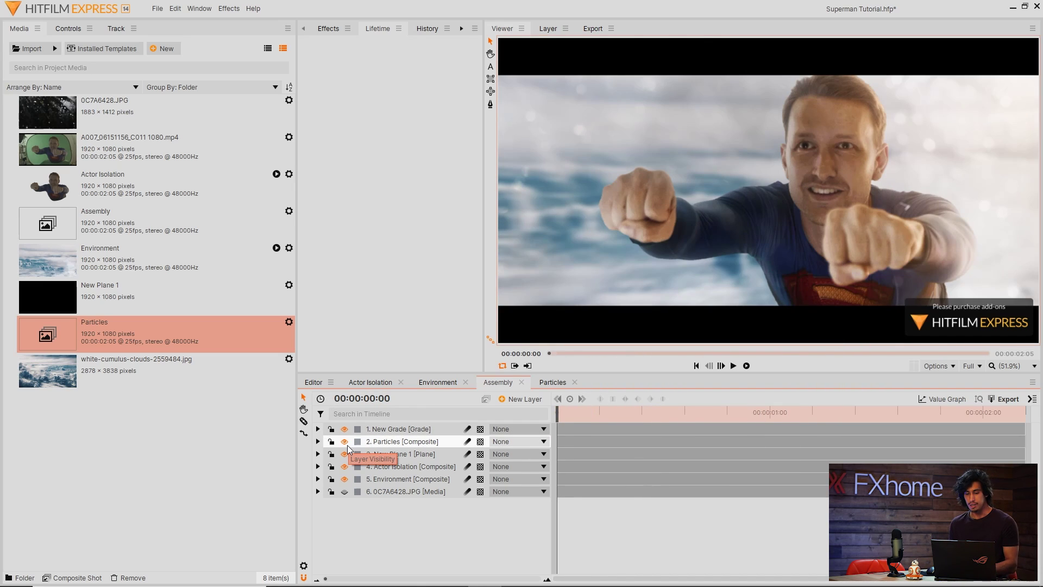